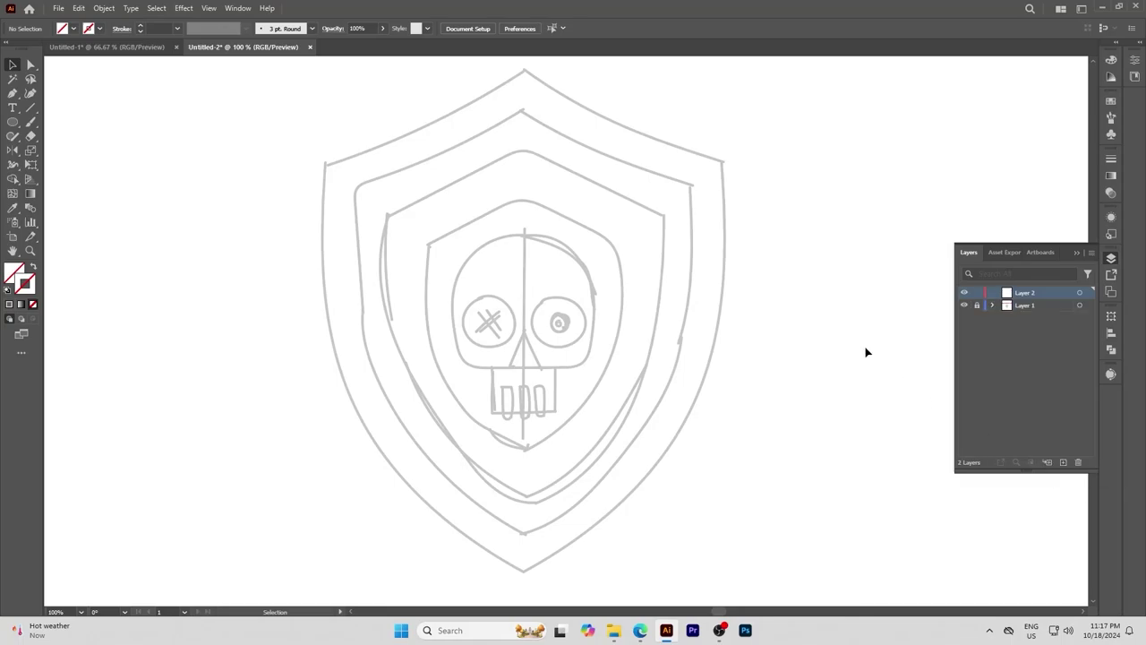
Step: Pen-trace the left half of the shield from the top point down to the bottom point
left_click(525, 71)
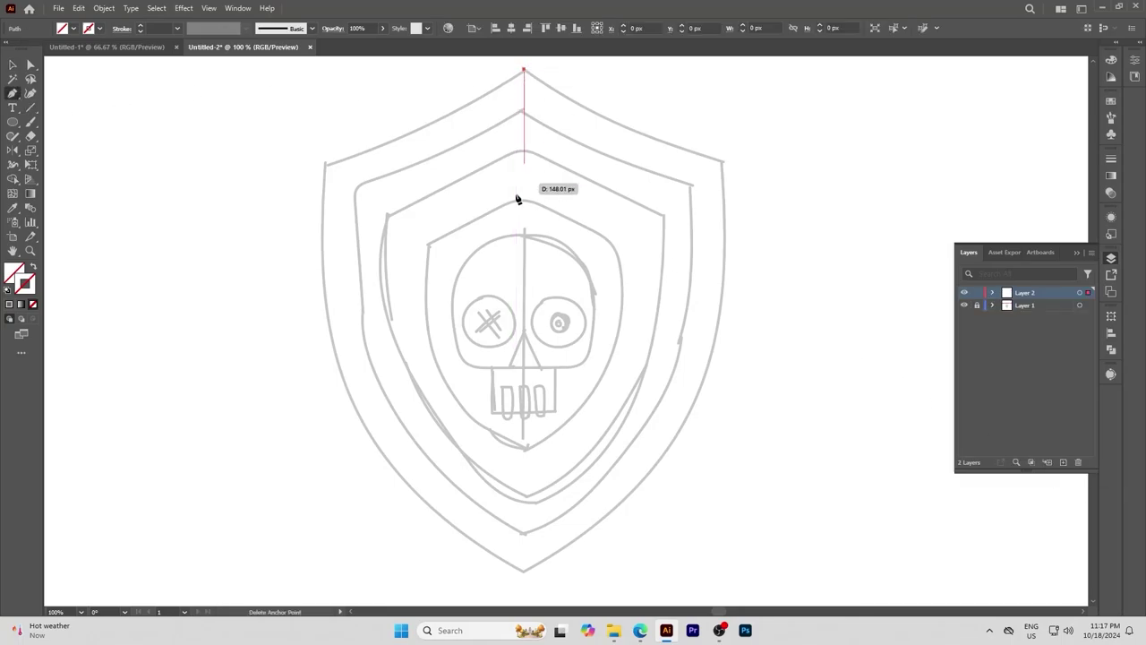
left_click(524, 569)
left_click(325, 165)
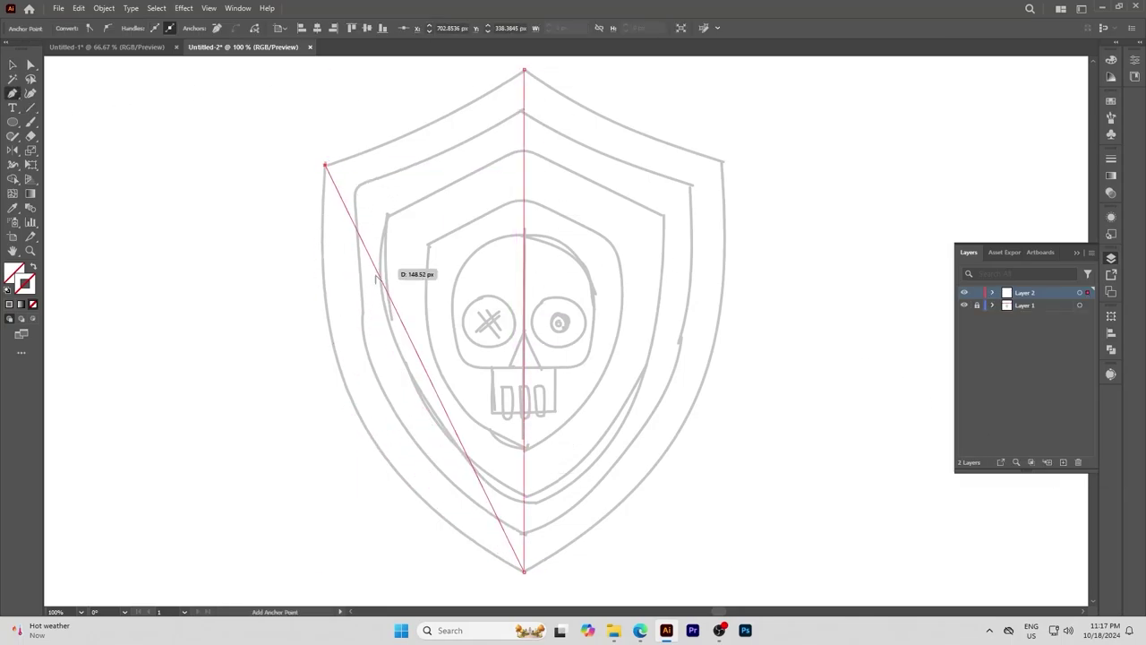
left_click_drag(413, 344, 350, 400)
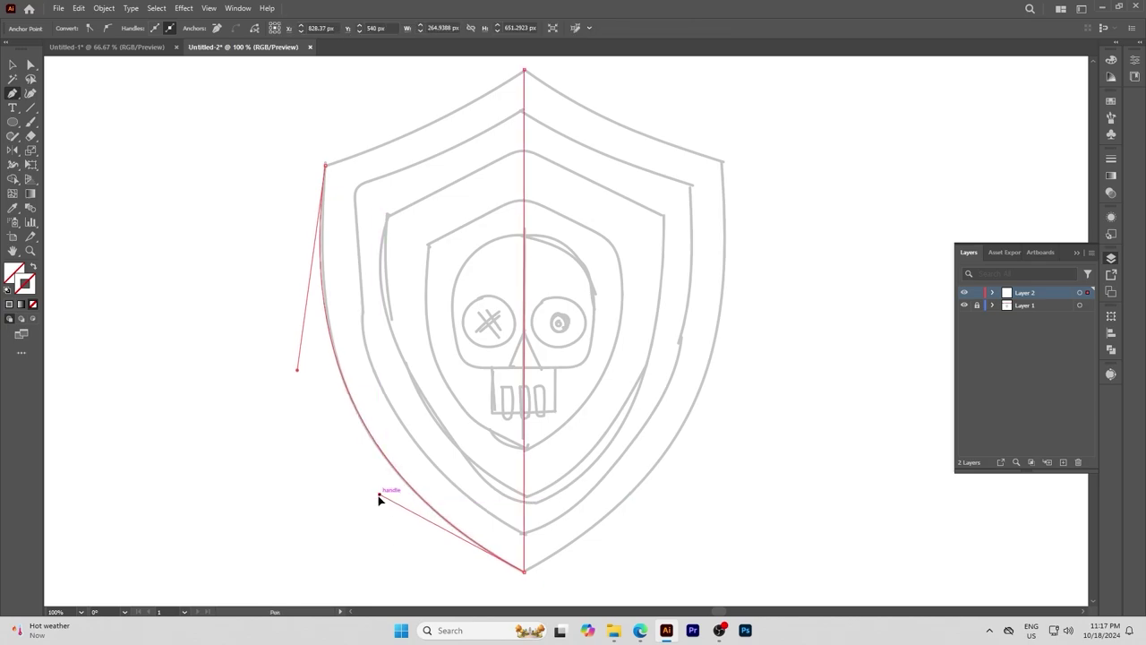
left_click_drag(377, 499, 377, 497)
left_click_drag(297, 372, 303, 375)
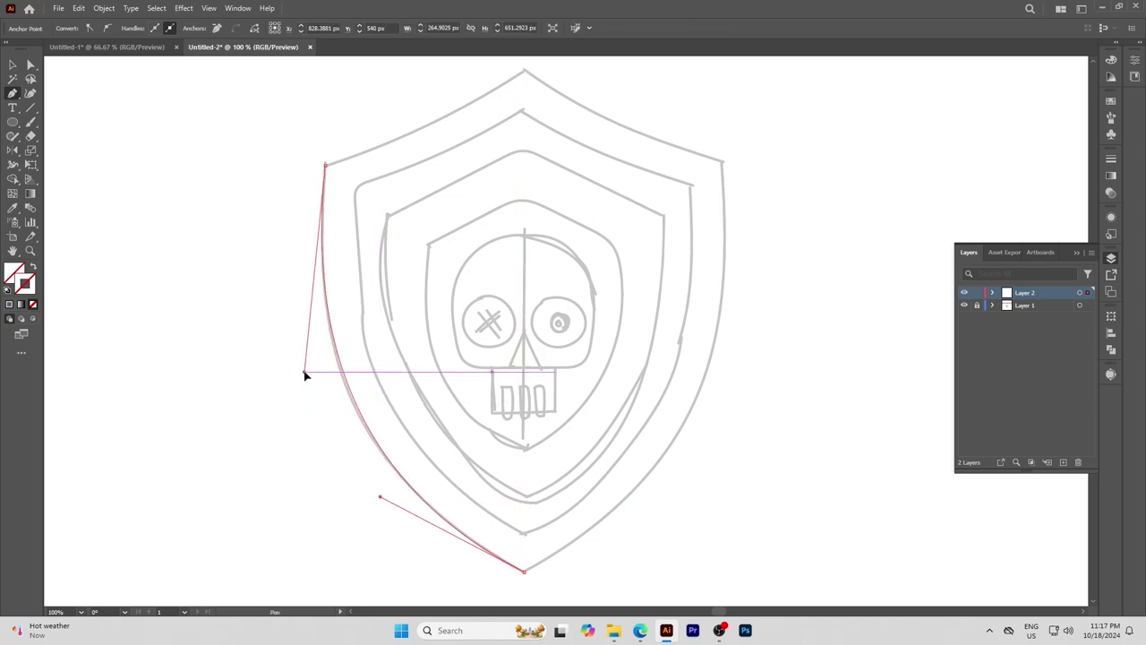
left_click(524, 70)
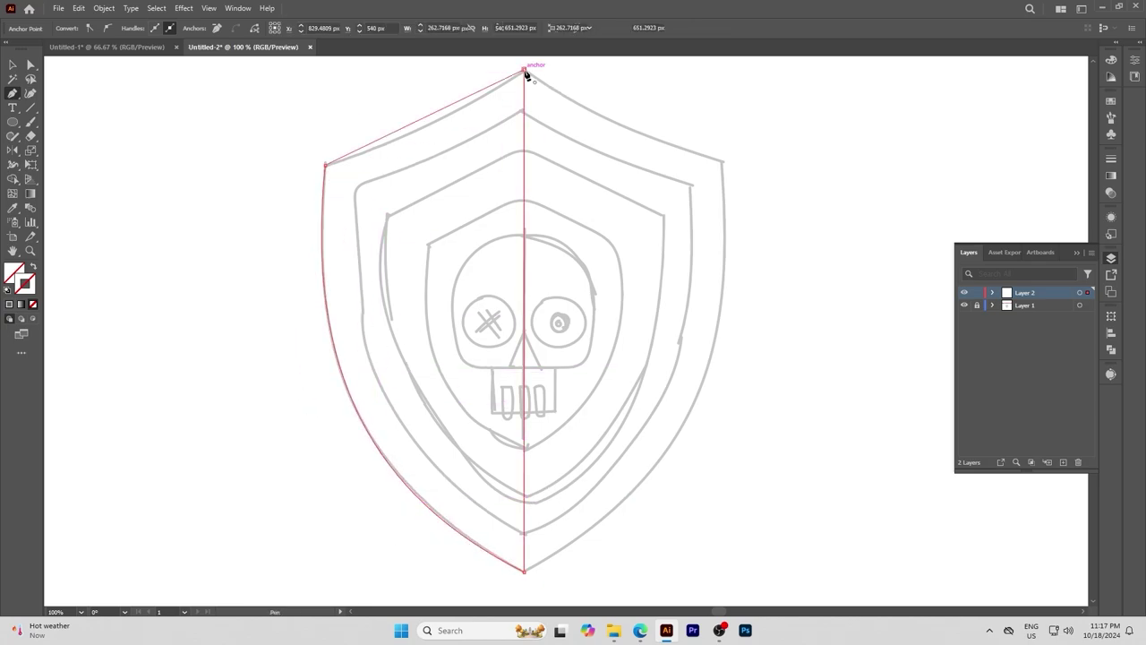
left_click(429, 117)
key("ctrl+z")
left_click(12, 65)
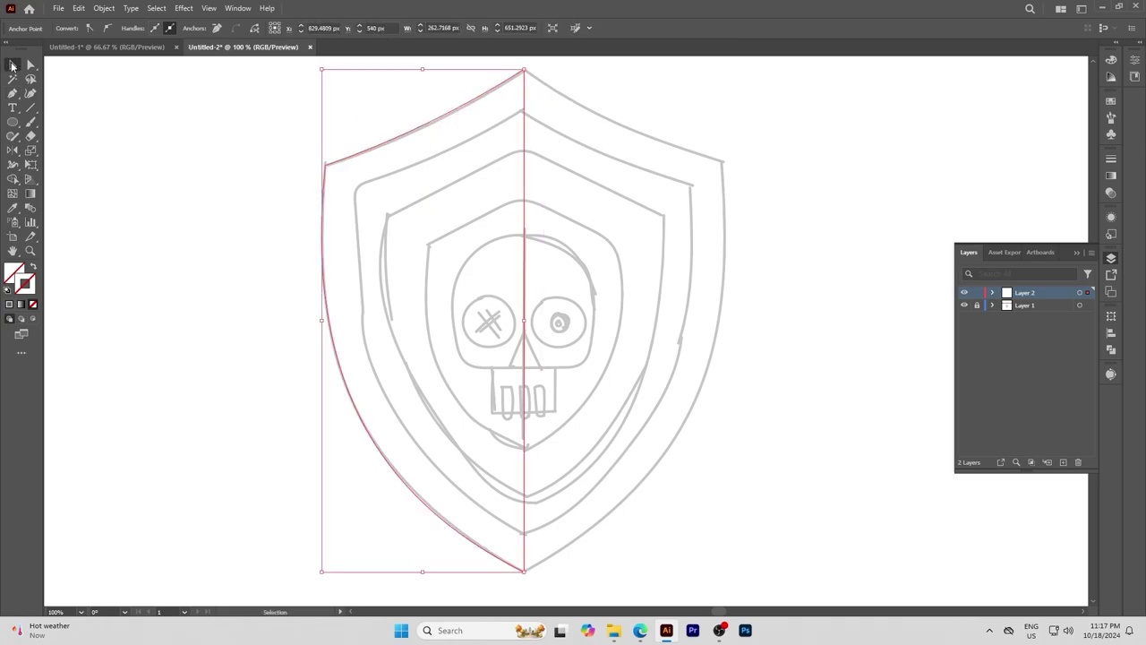
Step: Fill the half-shield with dark navy
scroll(310, 453, "down", 2)
left_click(125, 190)
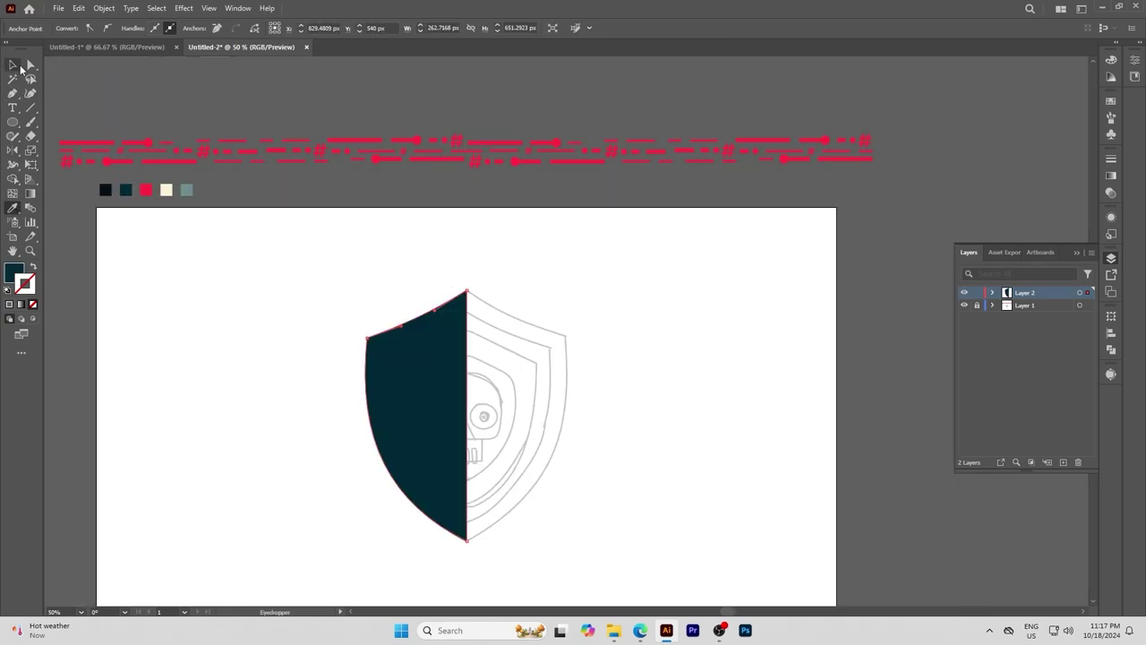
scroll(426, 475, "up", 1)
key("ctrl+shift+a")
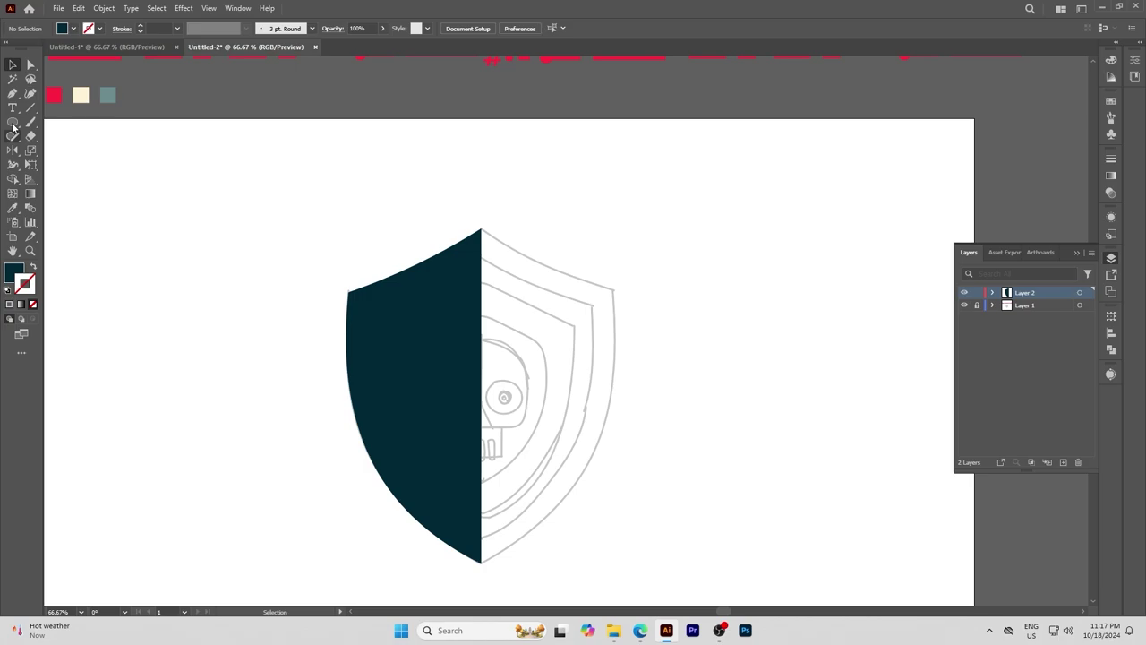
Step: Reflect the navy half-shield across a vertical axis as a copy for the right half
left_click(400, 401)
left_click(479, 384, "alt")
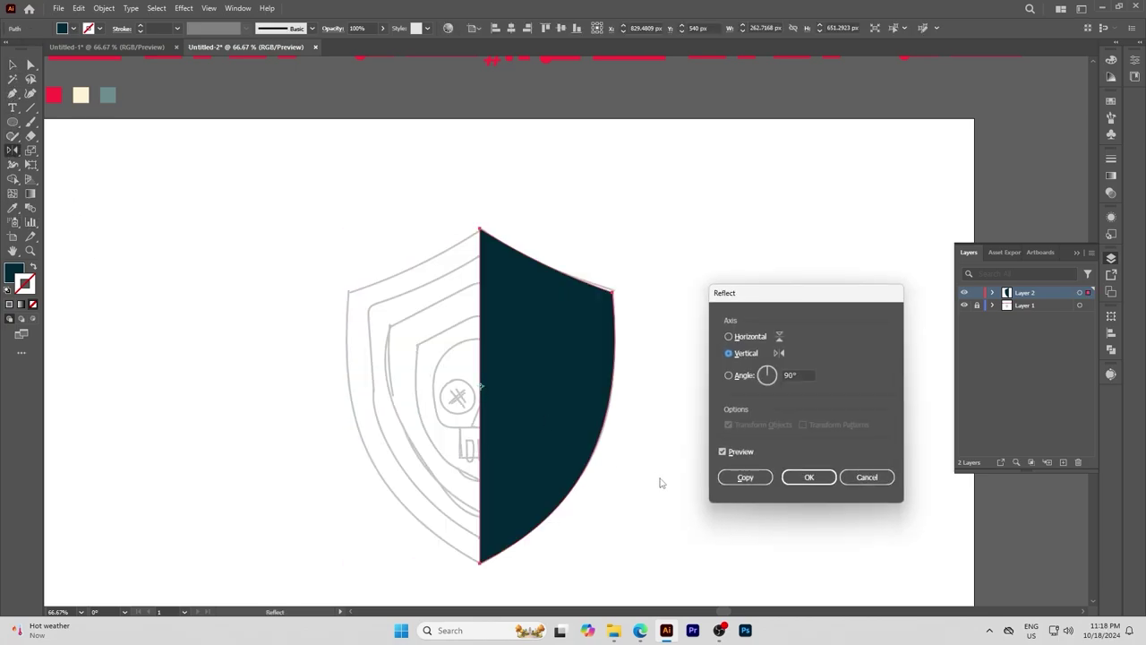
left_click(747, 476)
key("v")
left_click(389, 360, "shift")
Step: Unite both halves with Pathfinder and swap fill and stroke to outline the shield
left_click(1111, 349)
left_click(971, 342)
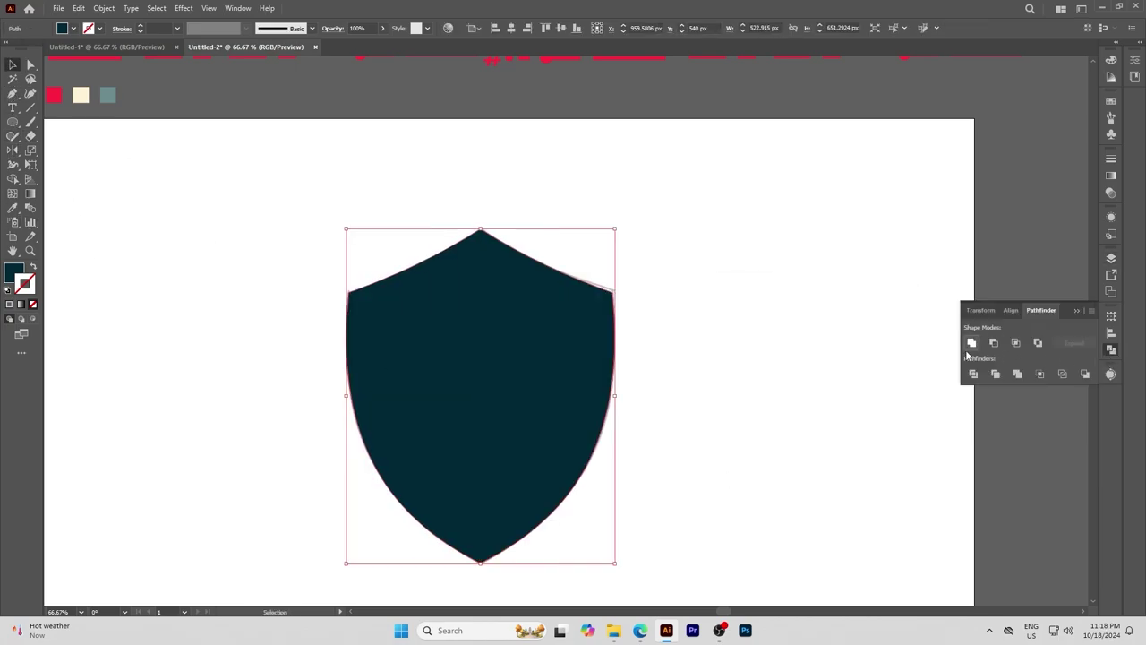
key("shift+x")
left_click(340, 328)
Step: Offset the outer shield outline inward by 45 px
scroll(358, 304, "up", 2)
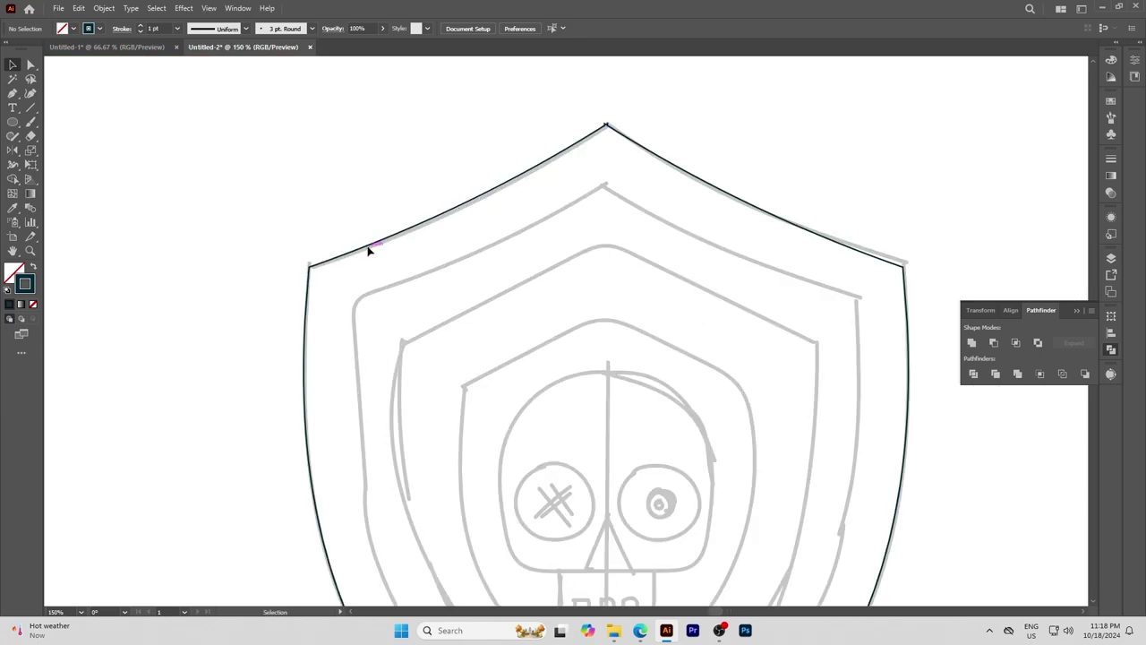
left_click(364, 254)
left_click(104, 8)
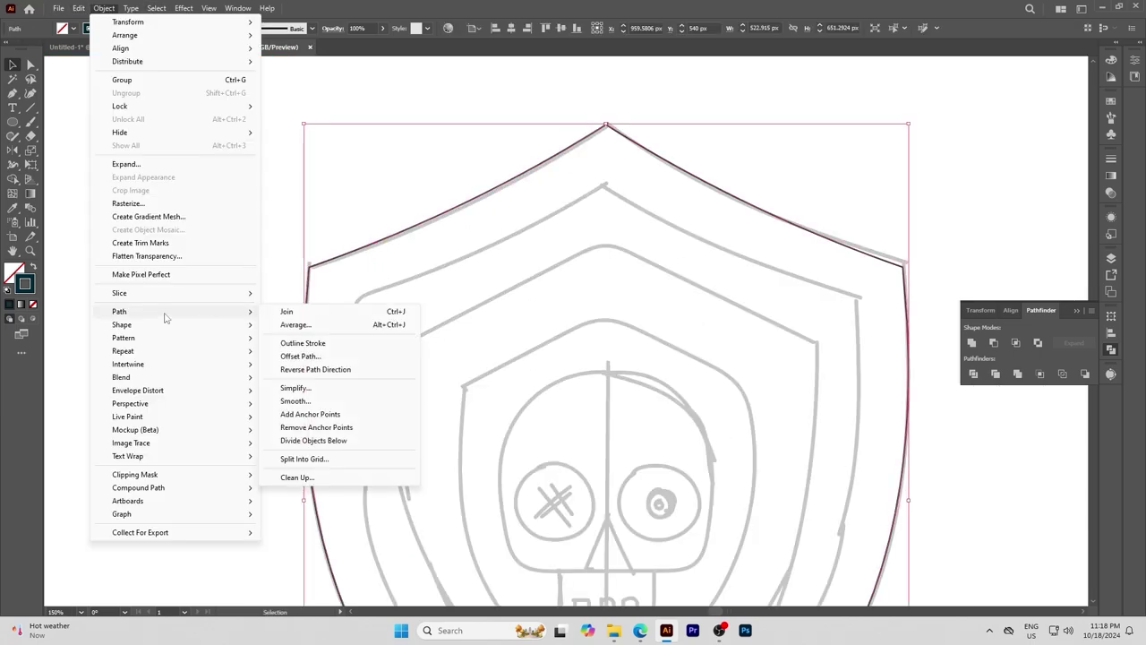
left_click(300, 356)
scroll(850, 250, "down", 5)
scroll(851, 249, "down", 5)
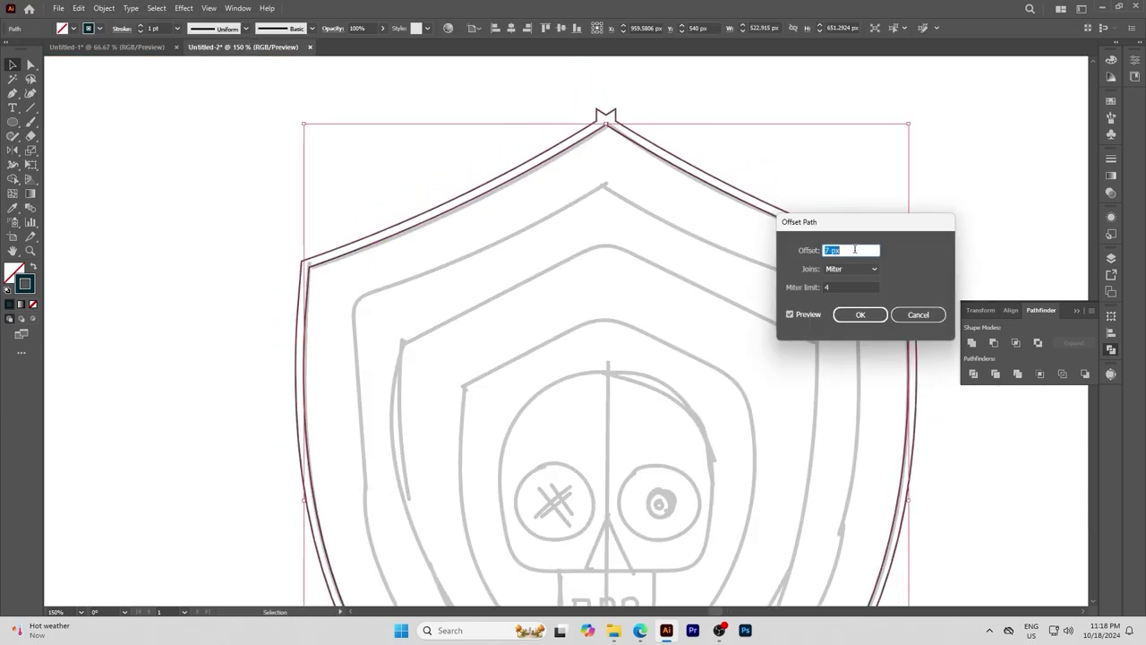
scroll(853, 250, "down", 5)
scroll(854, 250, "down", 10)
scroll(853, 250, "down", 10)
scroll(853, 250, "down", 8)
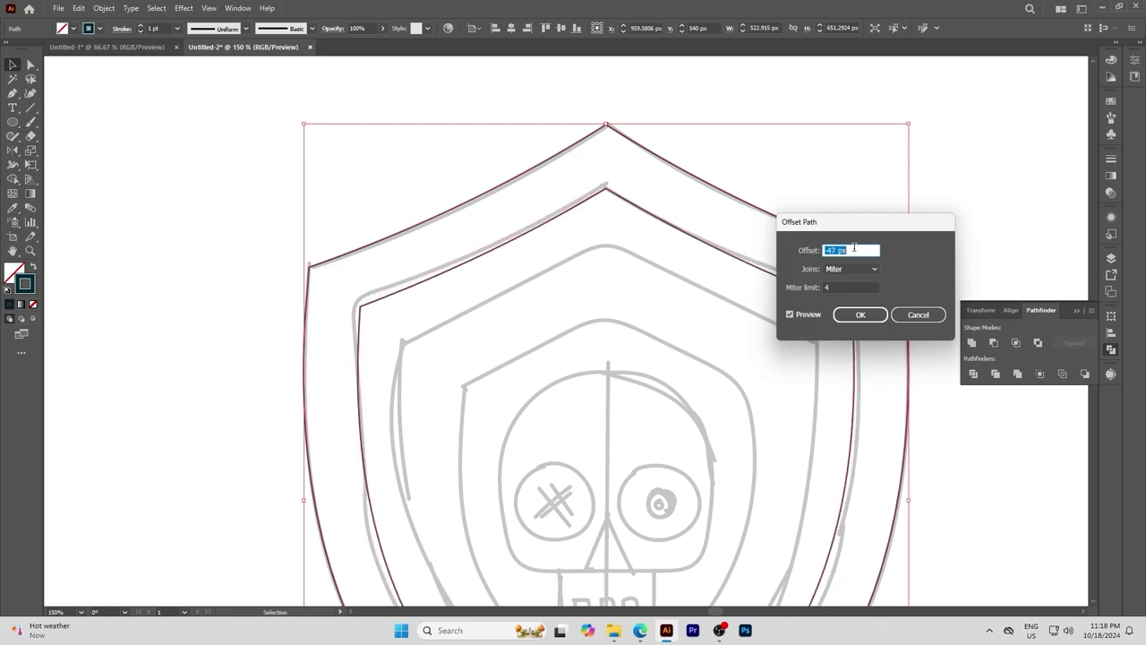
scroll(853, 250, "down", 8)
scroll(853, 250, "up", 1)
scroll(853, 250, "up", 1)
scroll(853, 250, "up", 1)
scroll(861, 251, "up", 1)
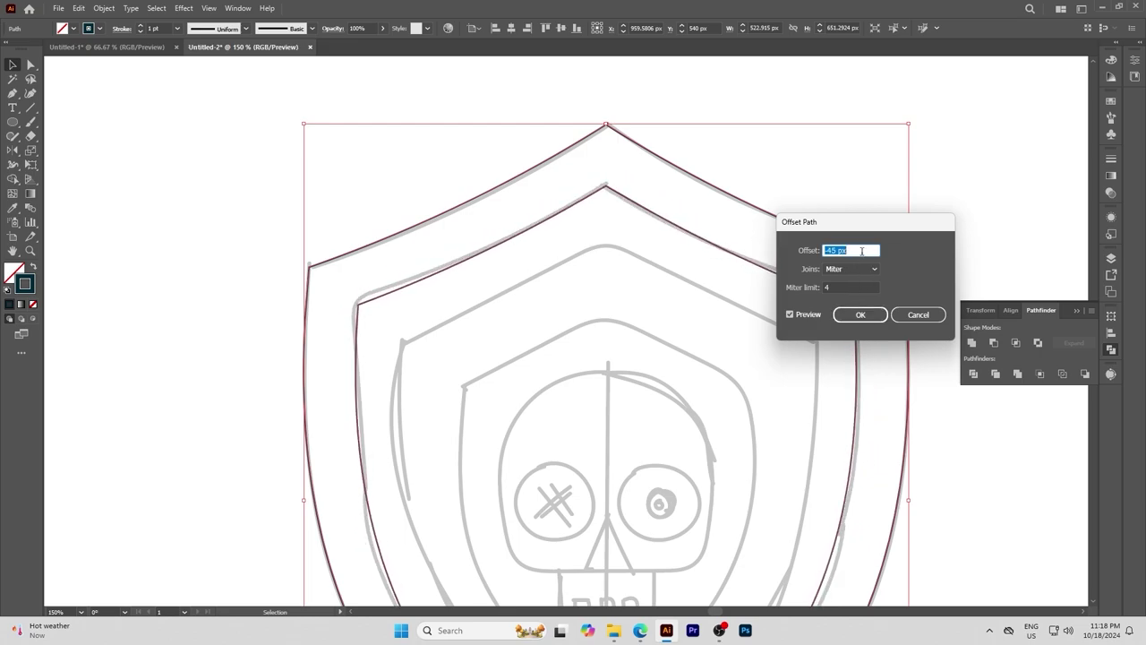
left_click(861, 315)
Step: Add a second inward offset, cut it out with Minus Front, and fill the band red
left_click(103, 8)
left_click(408, 356)
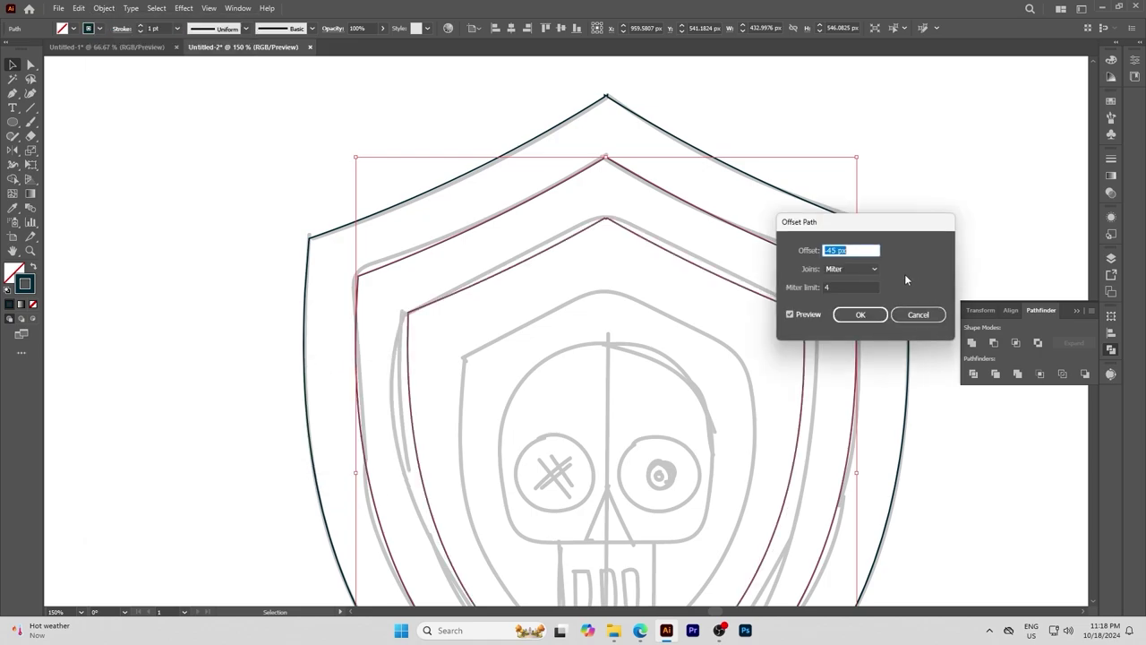
left_click(859, 316)
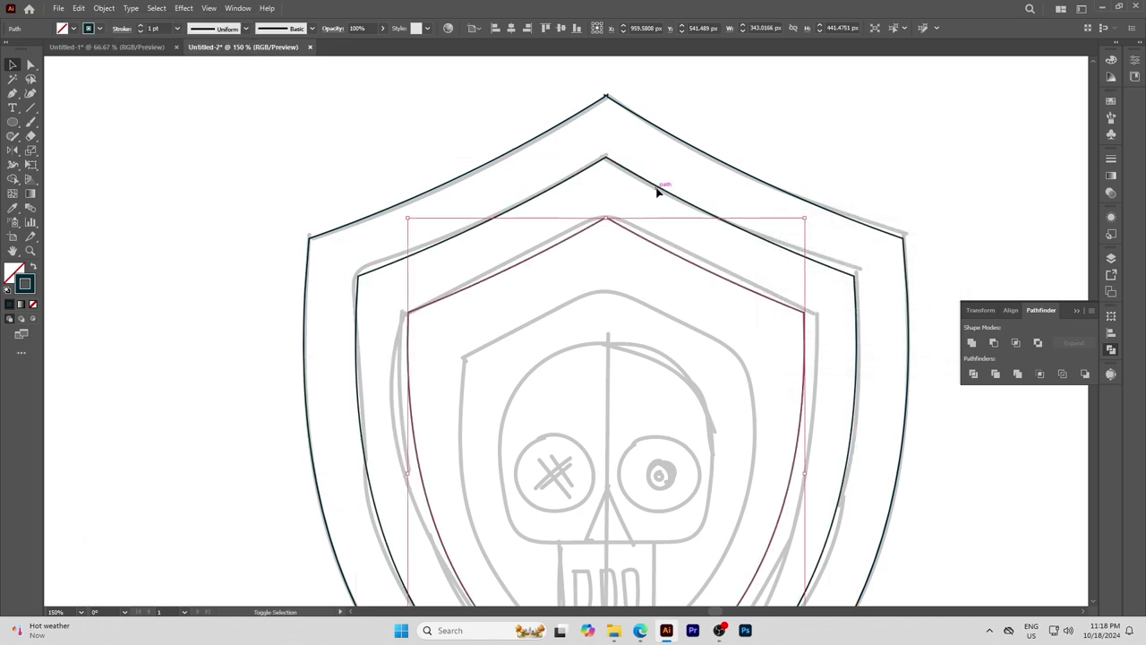
left_click(992, 344)
key("ctrl+minus")
key("ctrl+minus")
key("i")
left_click(98, 133)
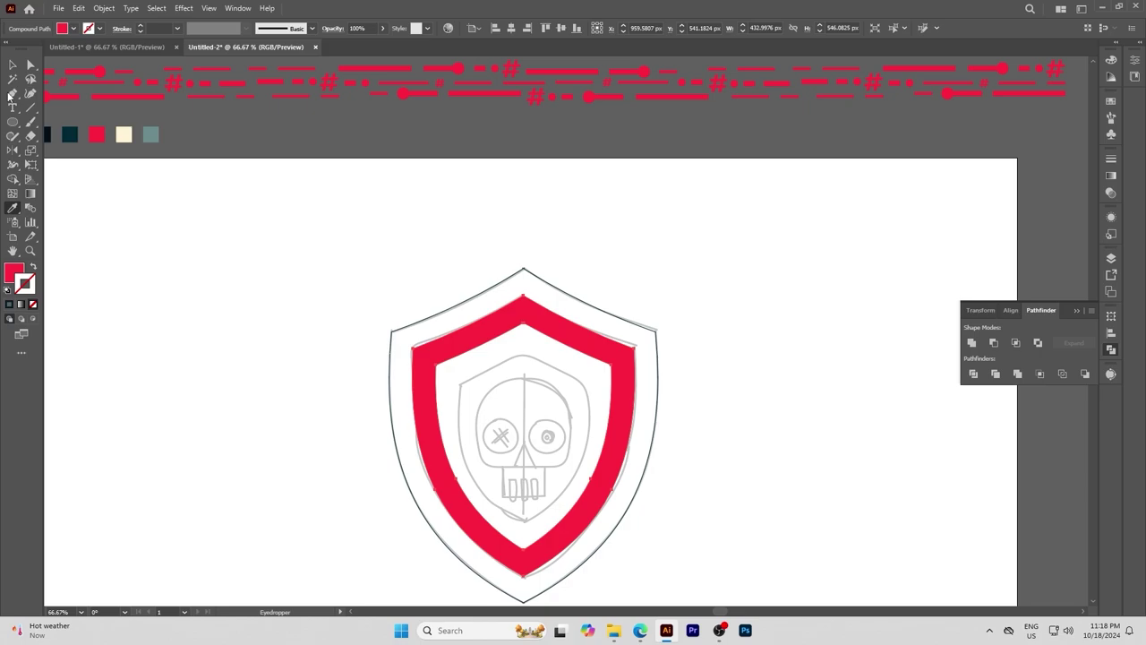
Step: Offset the selected outer shield outline inward by -115 px with Offset Path
scroll(510, 437, "up", 2)
key("v")
left_click(317, 220)
left_click(104, 8)
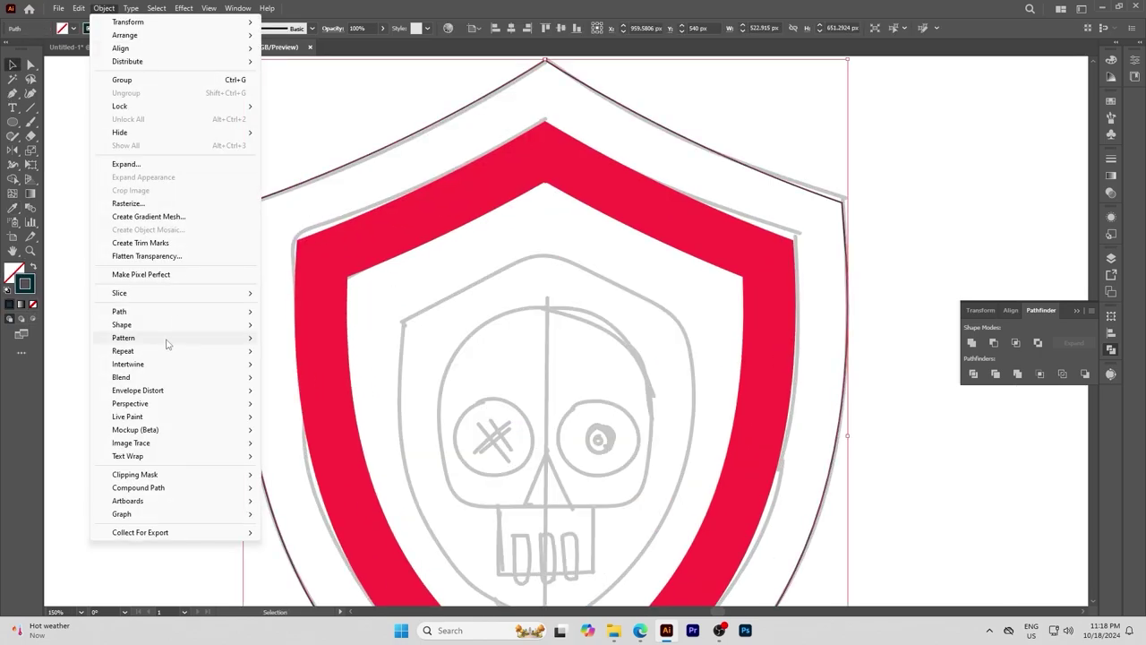
mouse_move(119, 310)
left_click(298, 356)
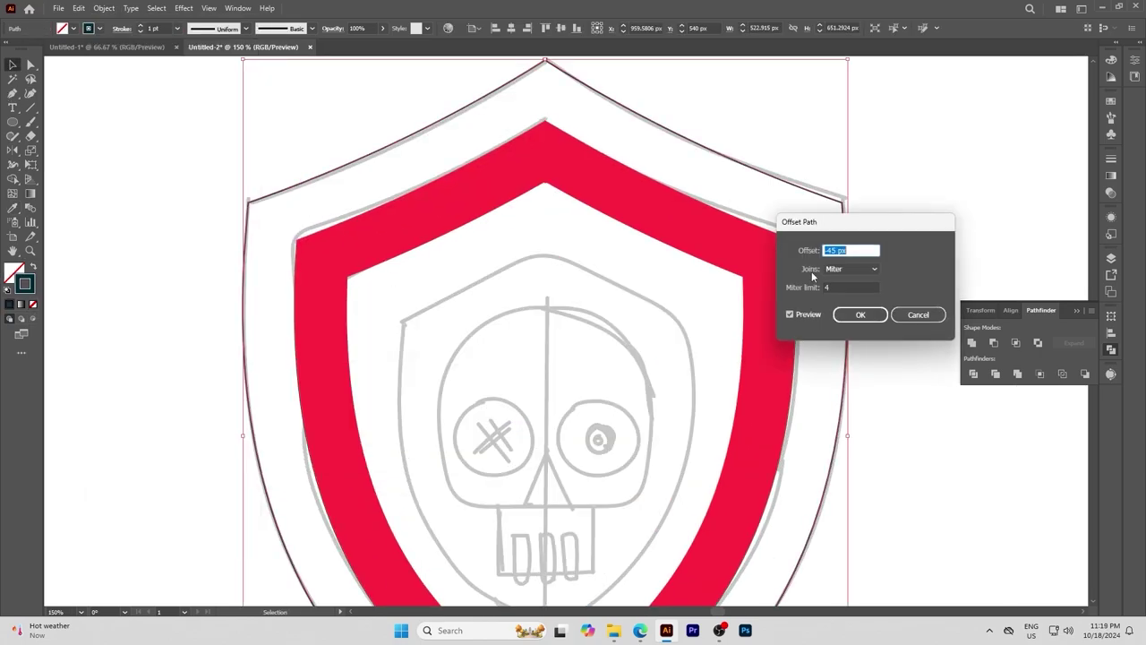
scroll(852, 250, "down", 10)
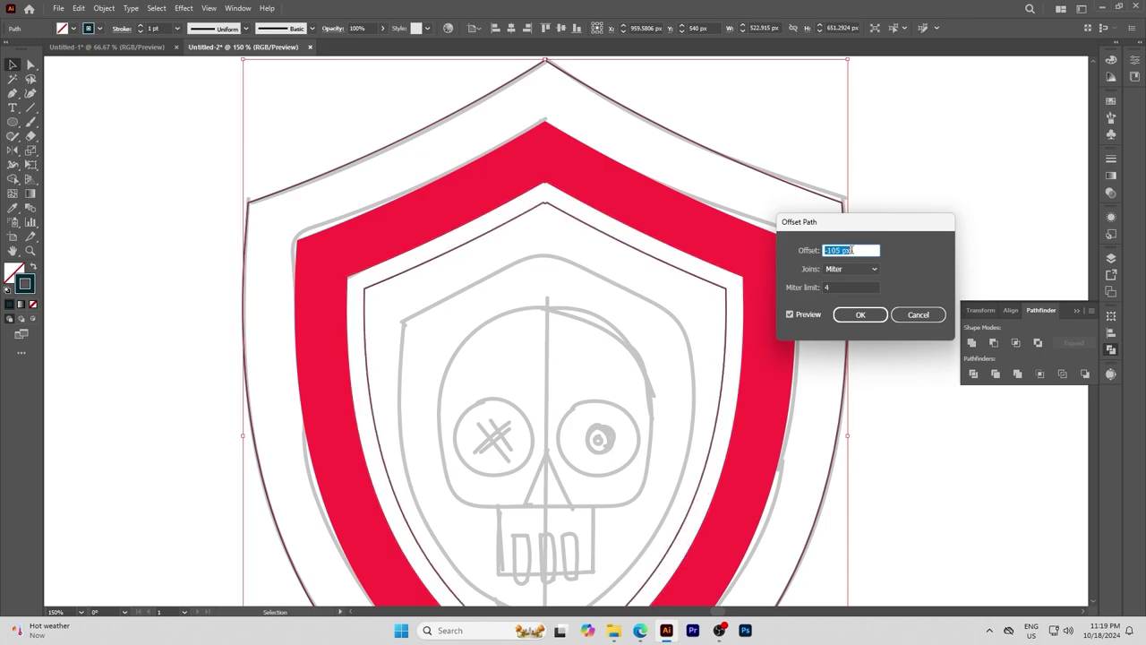
scroll(851, 249, "down", 8)
scroll(851, 250, "down", 8)
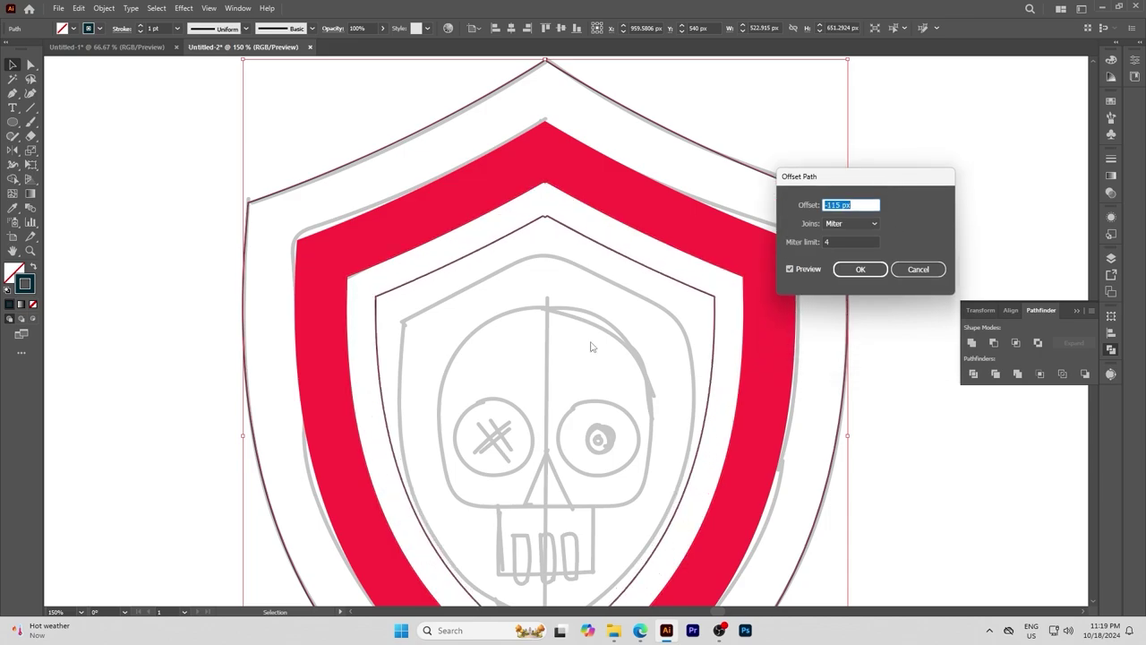
left_click(859, 269)
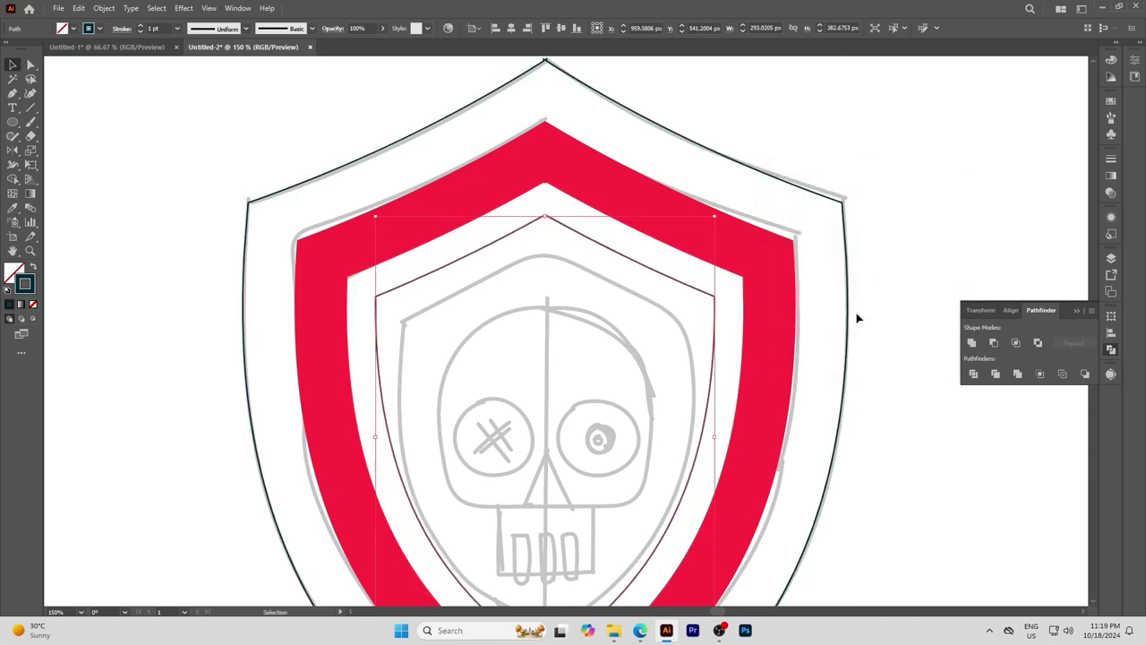
Step: Drag the inner shield's apex anchors with Direct Selection to remove the M-shaped notch
left_click(30, 65)
scroll(588, 302, "up", 5)
left_click_drag(634, 153, 636, 149)
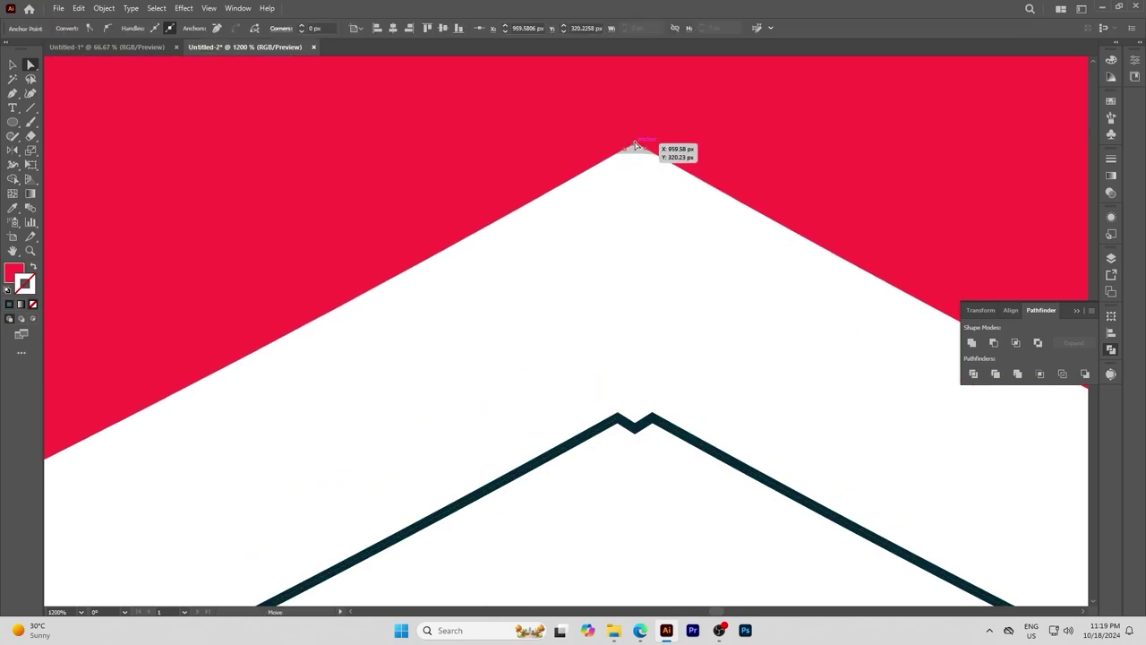
scroll(636, 146, "down", 3)
scroll(614, 302, "up", 3)
scroll(627, 359, "up", 1)
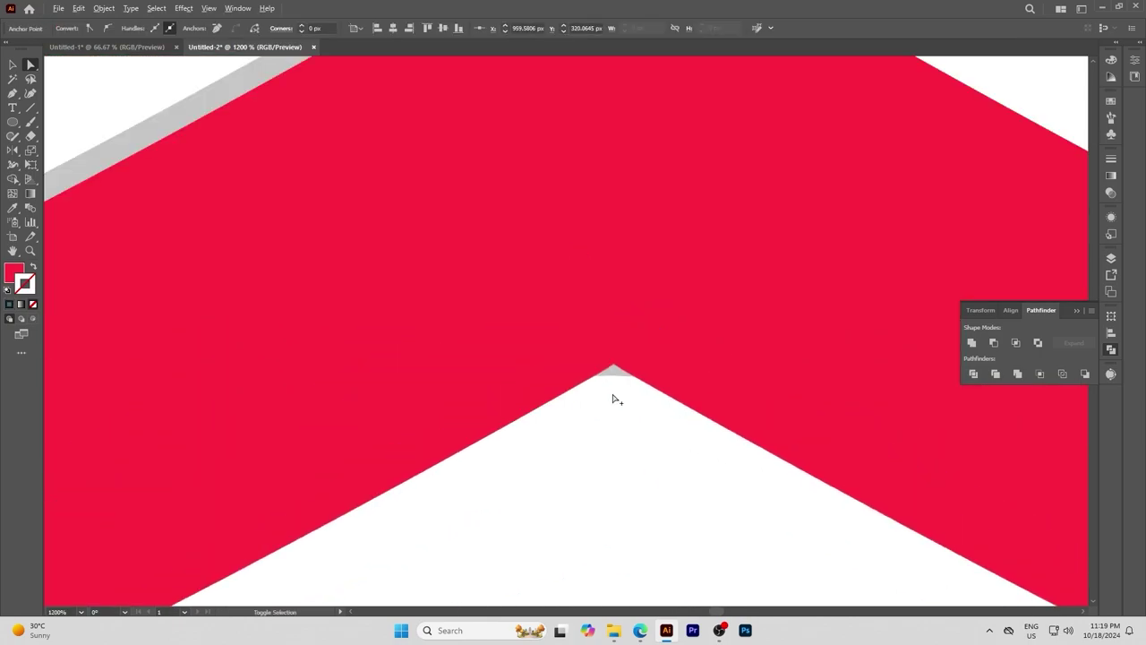
scroll(614, 399, "up", 3)
left_click_drag(570, 225, 570, 225)
scroll(586, 251, "down", 3)
scroll(494, 204, "up", 3)
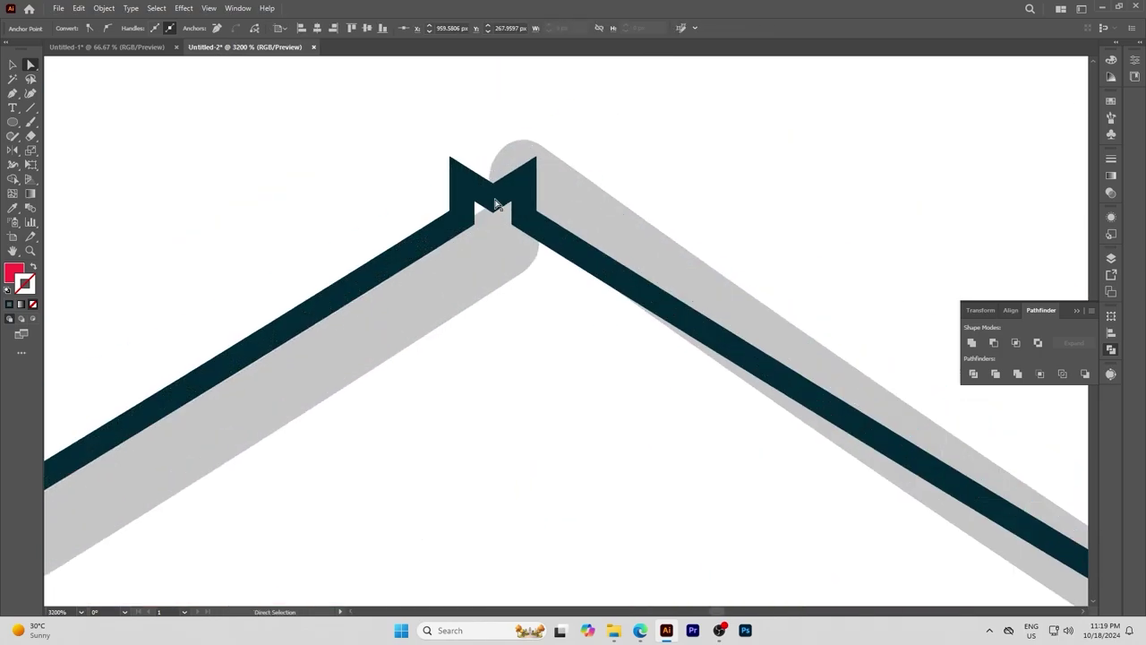
left_click(494, 204)
left_click_drag(493, 172, 463, 182)
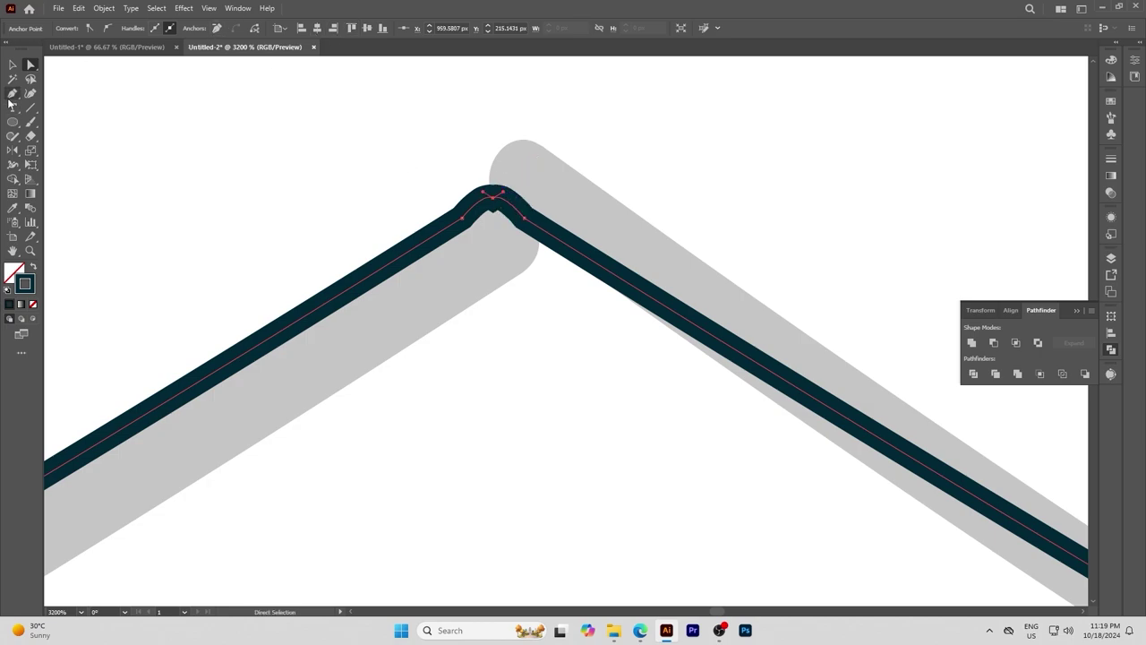
Step: Pull the apex notch up into one sharp point, deselect, and fit the artboard in view
left_click_drag(13, 92, 85, 136)
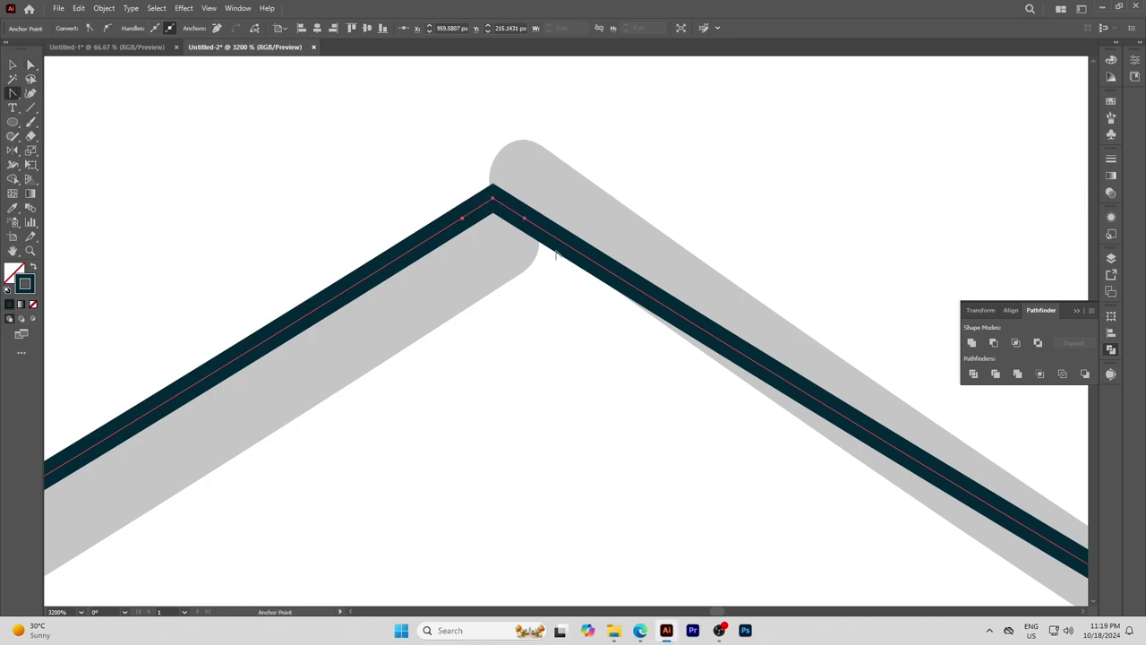
key("a")
scroll(531, 366, "down", 5)
scroll(490, 192, "up", 4)
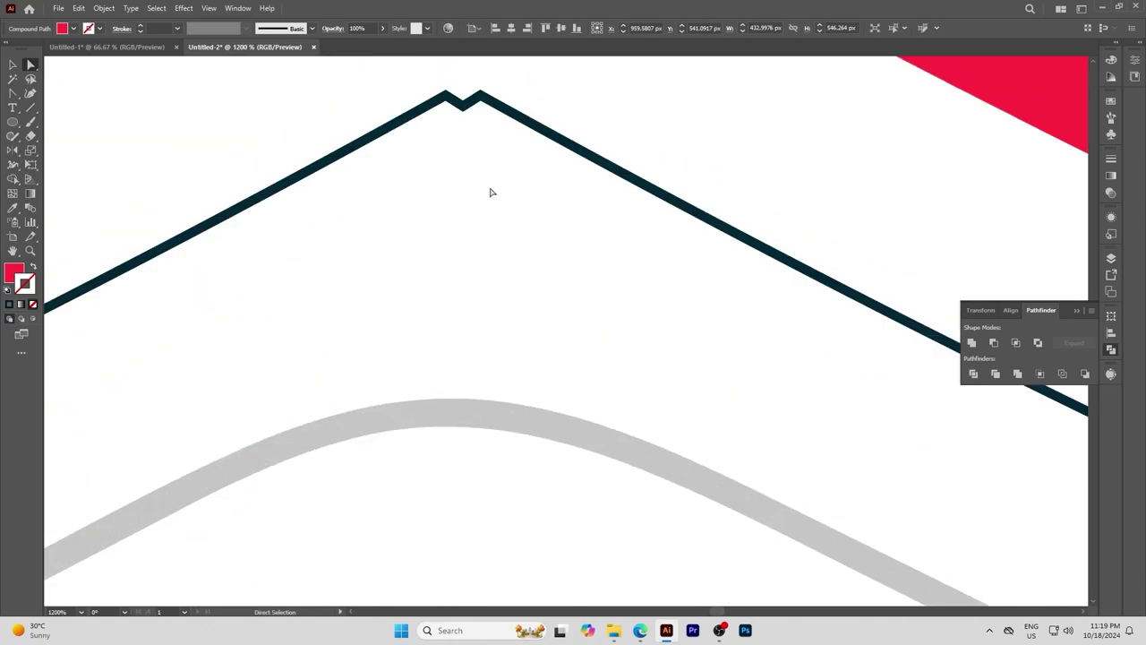
scroll(491, 192, "up", 3)
left_click_drag(463, 218, 463, 199)
left_click(491, 246)
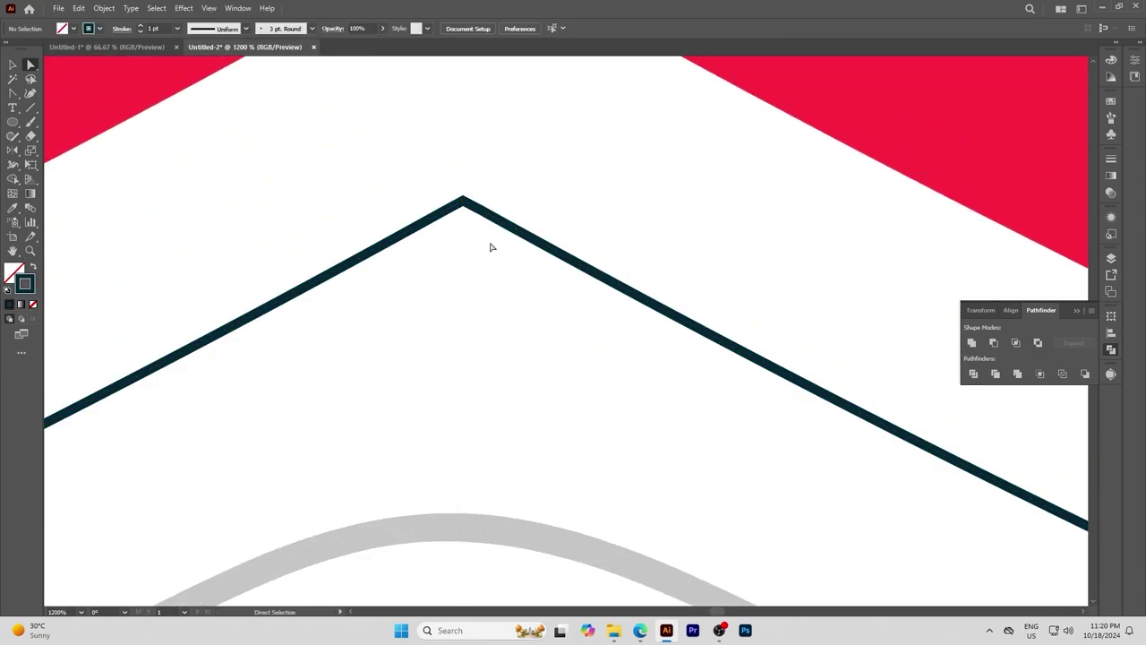
scroll(491, 246, "down", 5)
scroll(506, 404, "up", 5)
scroll(499, 276, "down", 3)
key("ctrl+0")
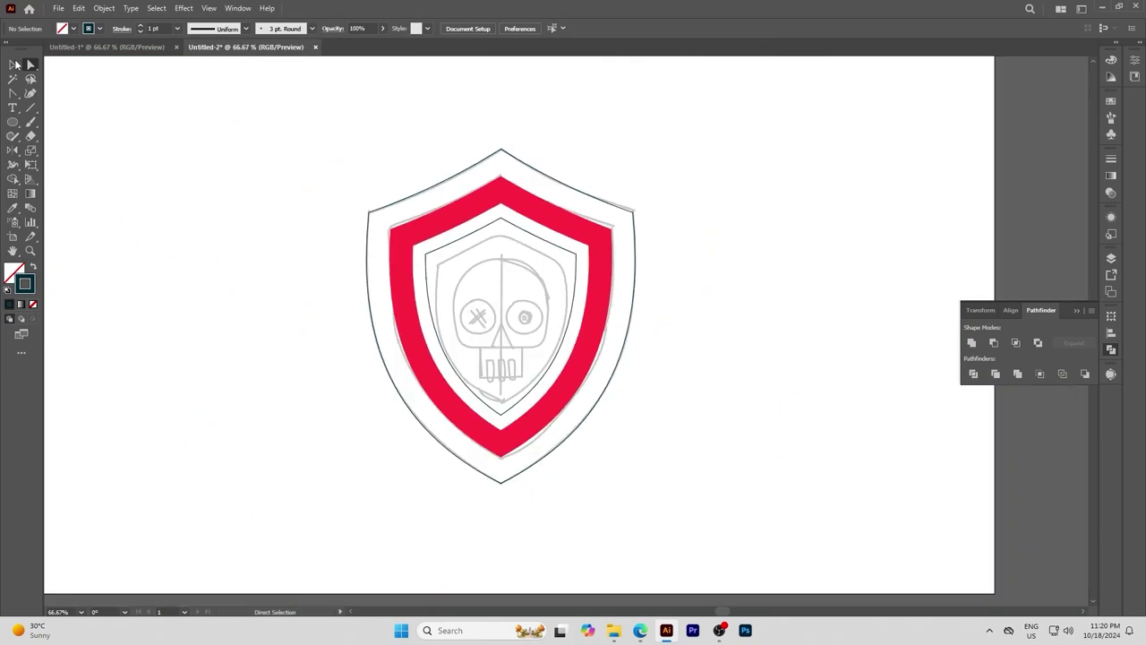
scroll(438, 256, "down", 3)
scroll(644, 248, "up", 2)
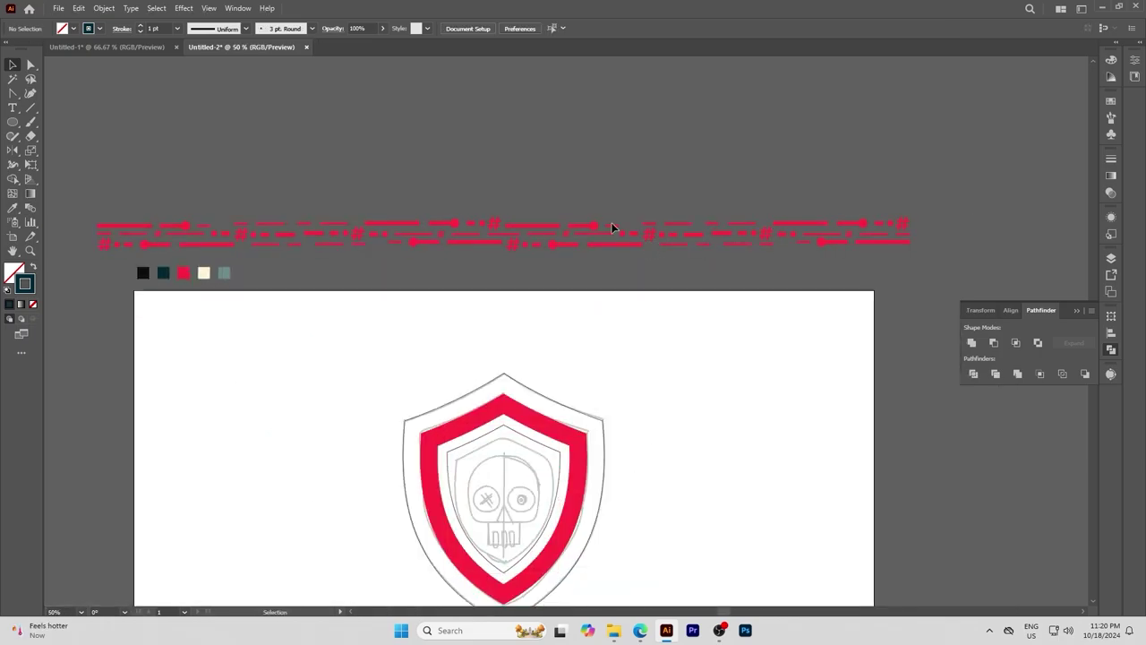
Step: Move the bottom group from Layer 1 into Layer 2
left_click(1111, 257)
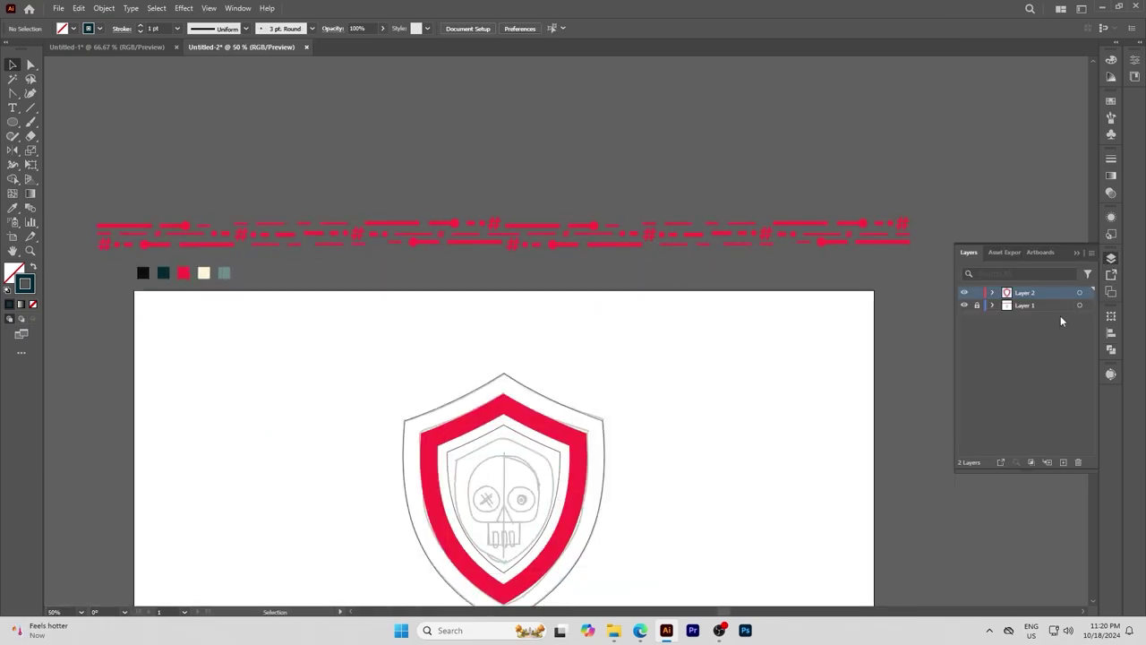
left_click(994, 306)
left_click(1061, 395)
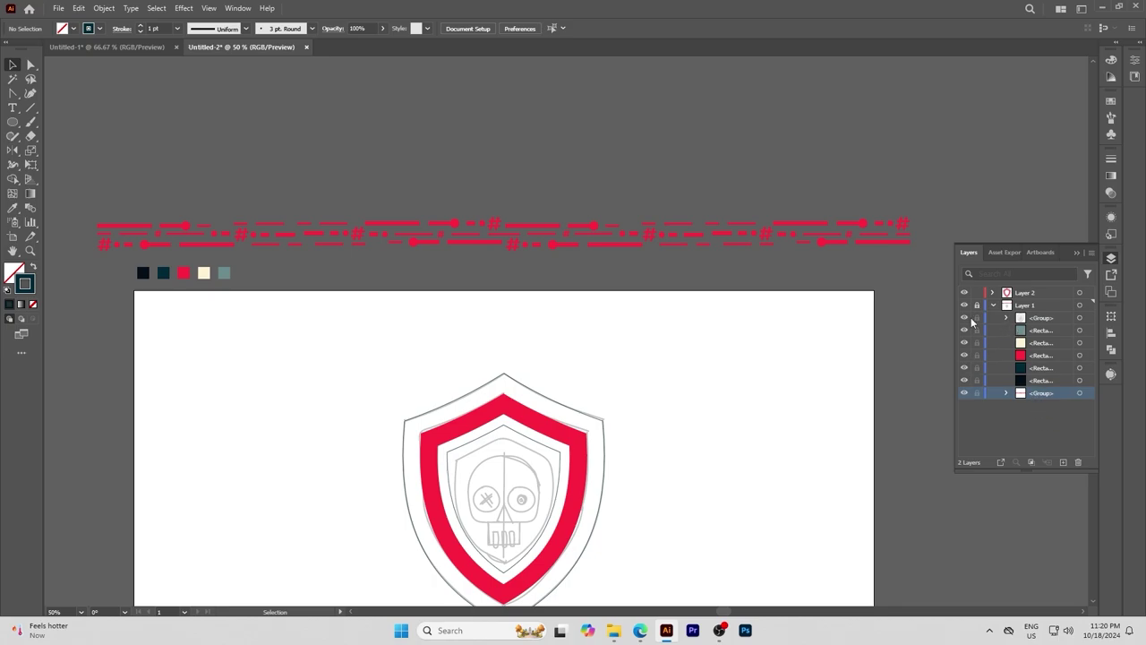
left_click_drag(1034, 296, 982, 294)
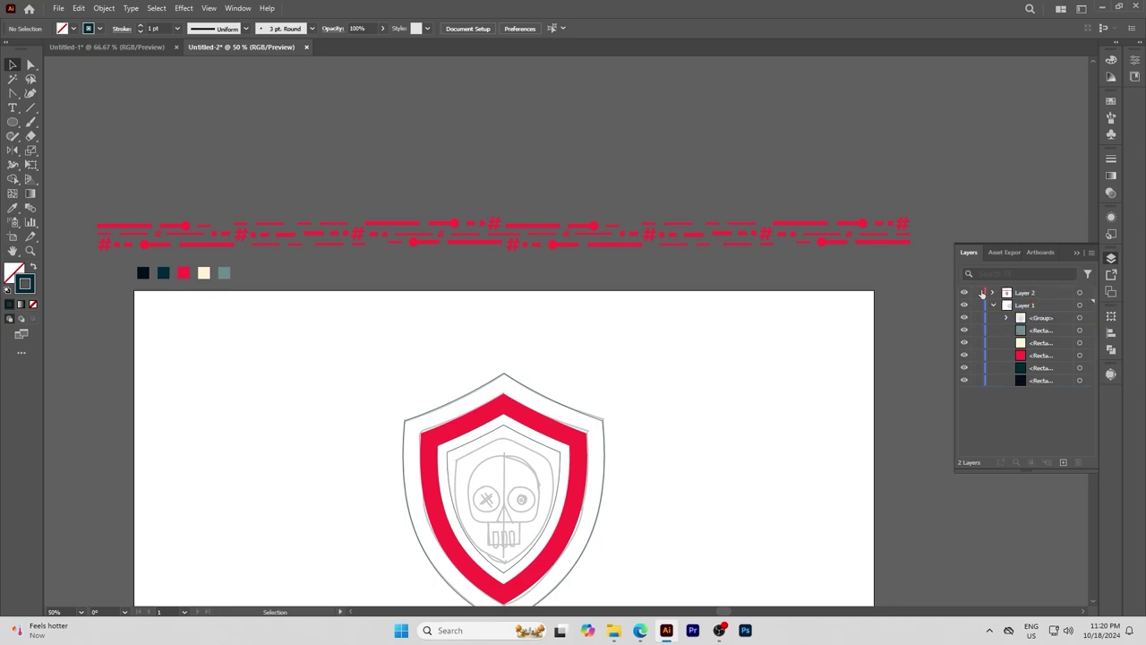
Step: Save the red dashed border strip as a new art brush with a colorization method
left_click(837, 231)
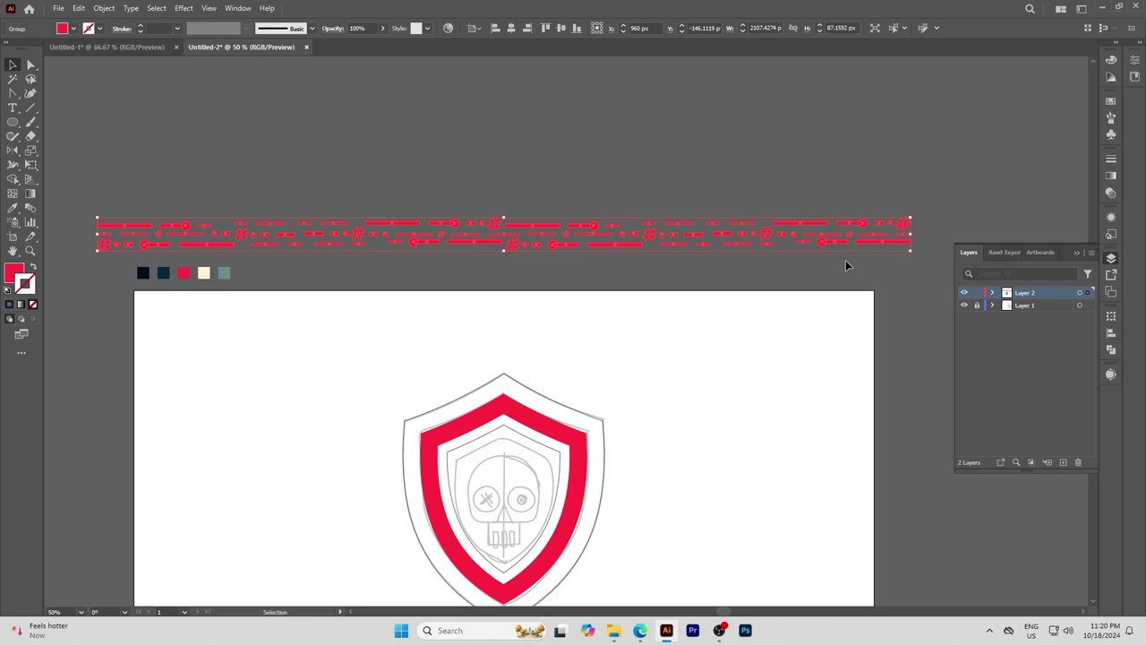
left_click(1110, 117)
left_click(1063, 236)
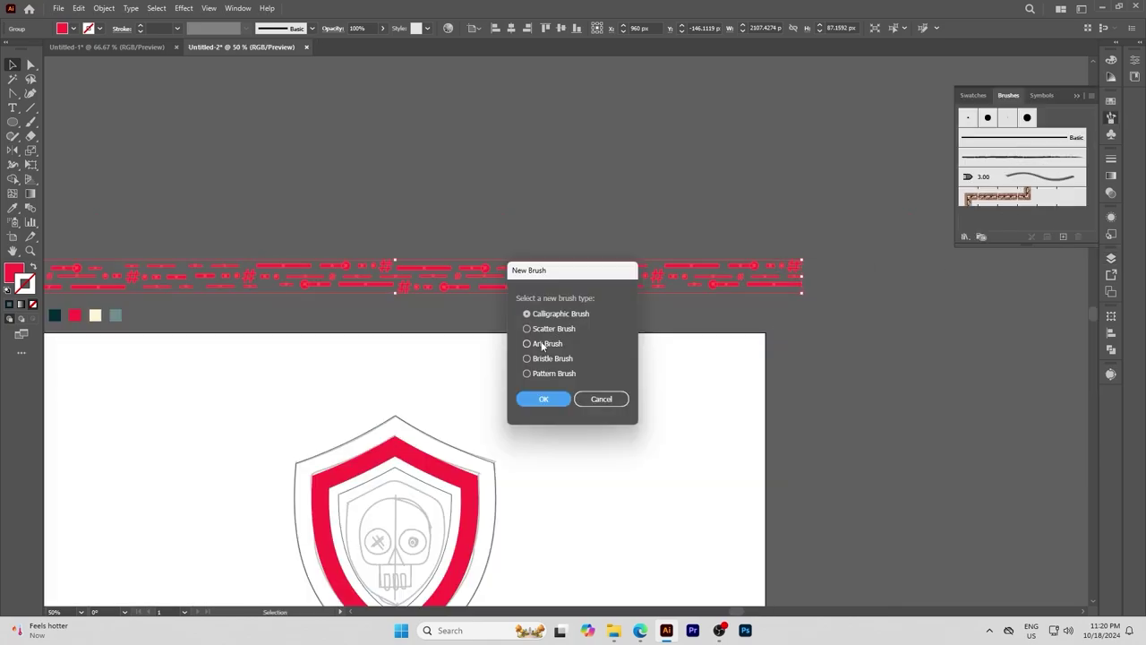
left_click(527, 342)
left_click(542, 399)
left_click(666, 352)
left_click(650, 379)
left_click(659, 472)
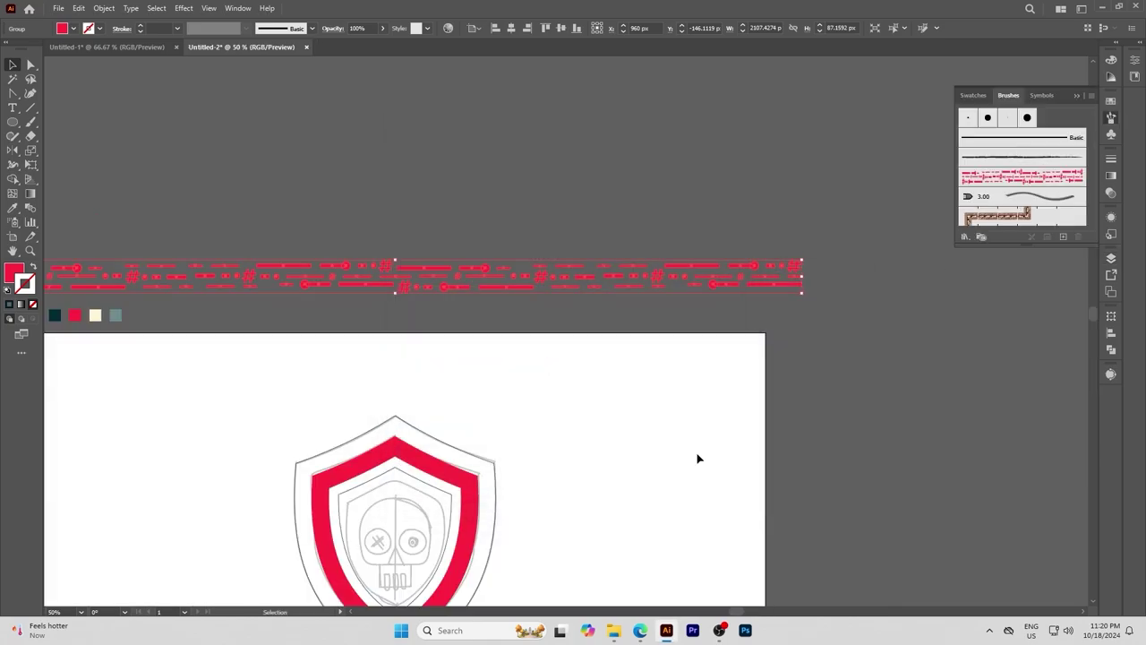
key("ctrl+0")
left_click(690, 483)
scroll(627, 248, "up", 3)
Step: Offset the inner shield outline inward by -19 px as a copy
scroll(657, 247, "down", 1)
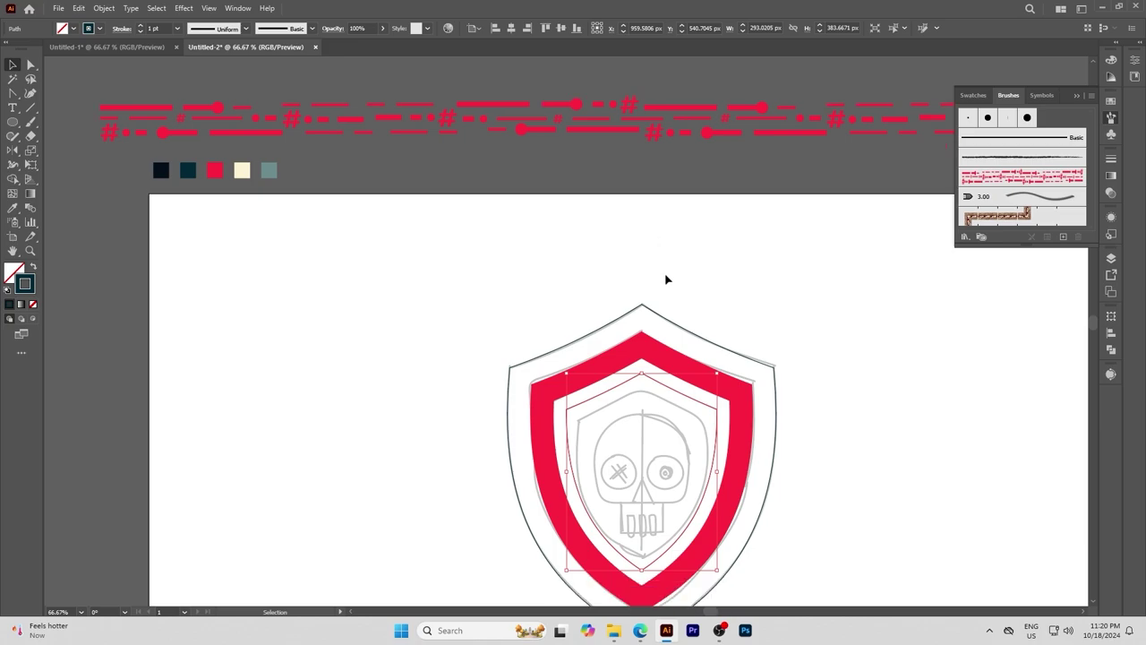
left_click(666, 277)
scroll(665, 408, "up", 1)
left_click(669, 374)
scroll(670, 368, "down", 1)
scroll(668, 367, "down", 1)
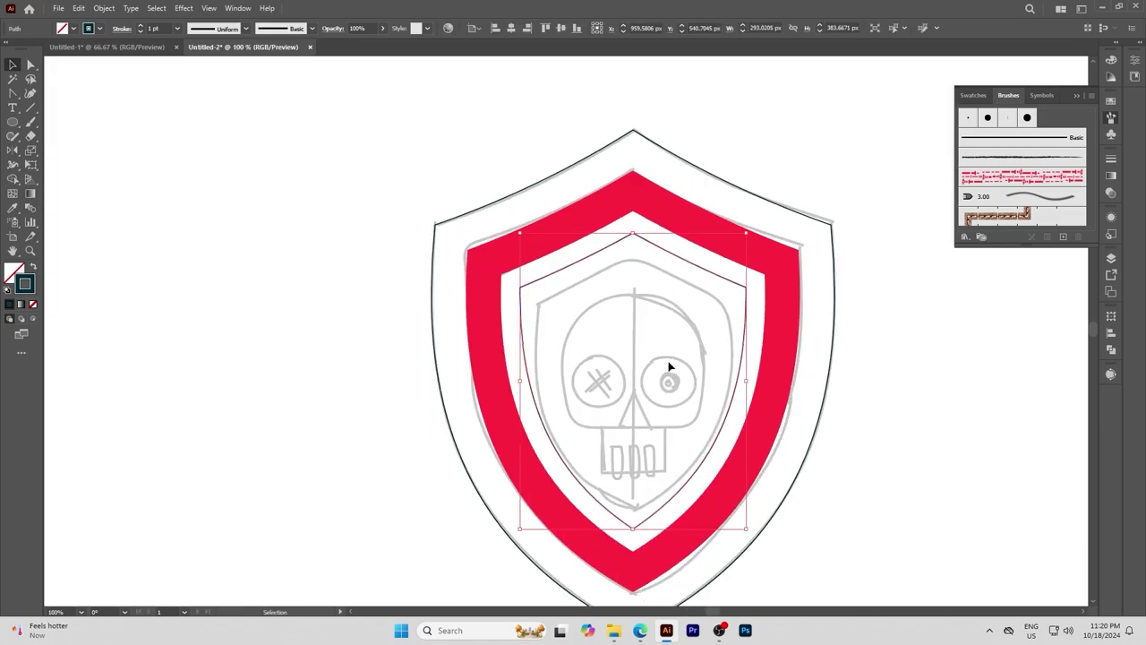
left_click(97, 11)
left_click(322, 360)
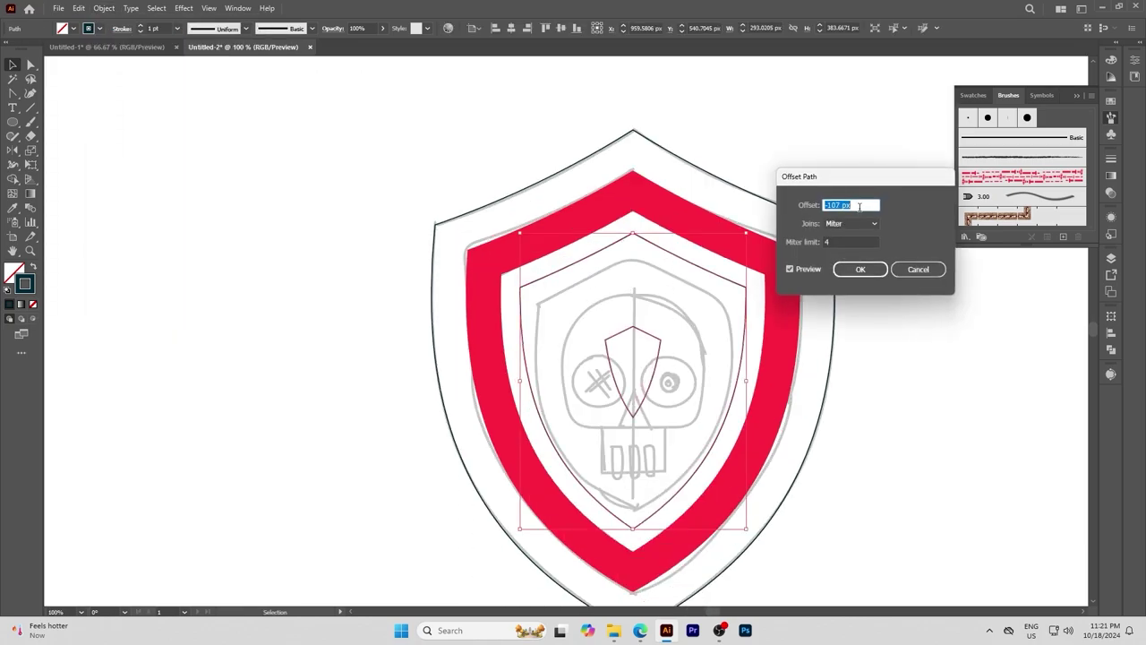
scroll(857, 207, "up", 18)
scroll(856, 209, "up", 17)
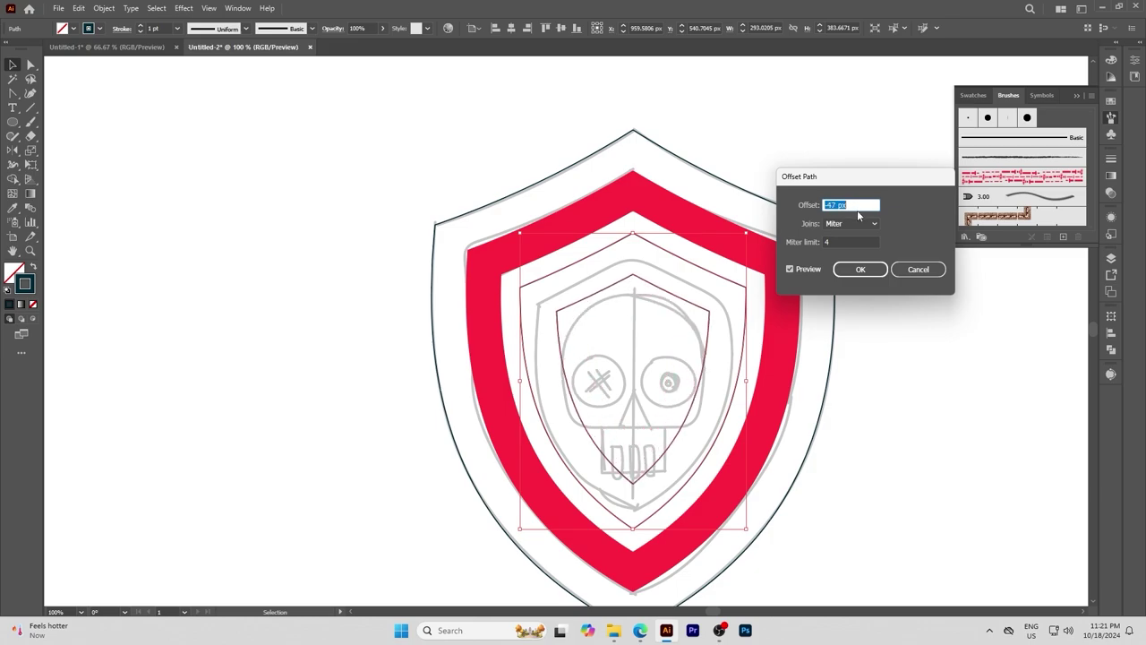
scroll(857, 209, "up", 17)
scroll(858, 212, "up", 18)
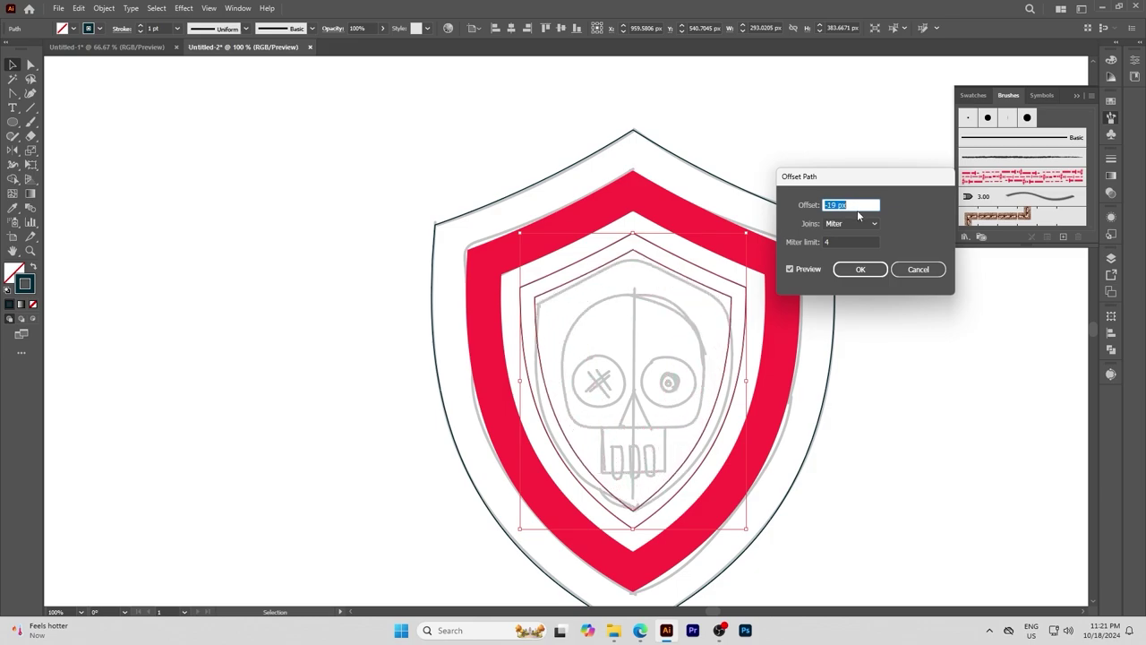
left_click(860, 269)
Step: Apply the dashed tech brush to the outline at a 0.5 pt stroke
scroll(651, 247, "up", 3)
scroll(883, 243, "down", 2)
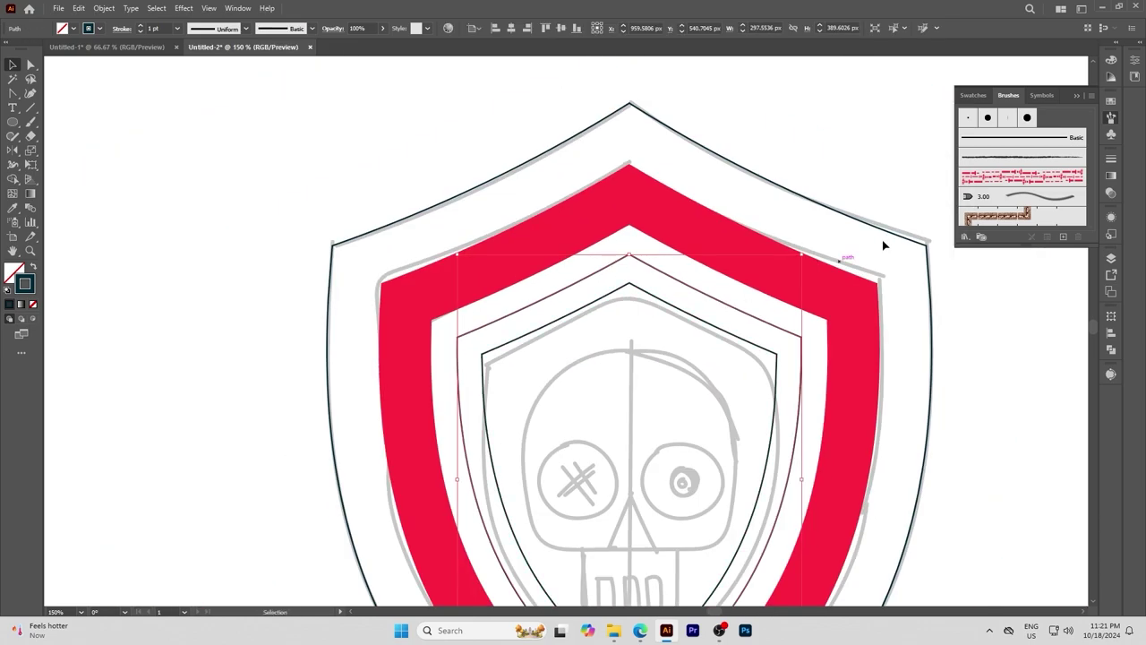
left_click(1020, 174)
scroll(912, 255, "down", 1)
left_click(139, 31)
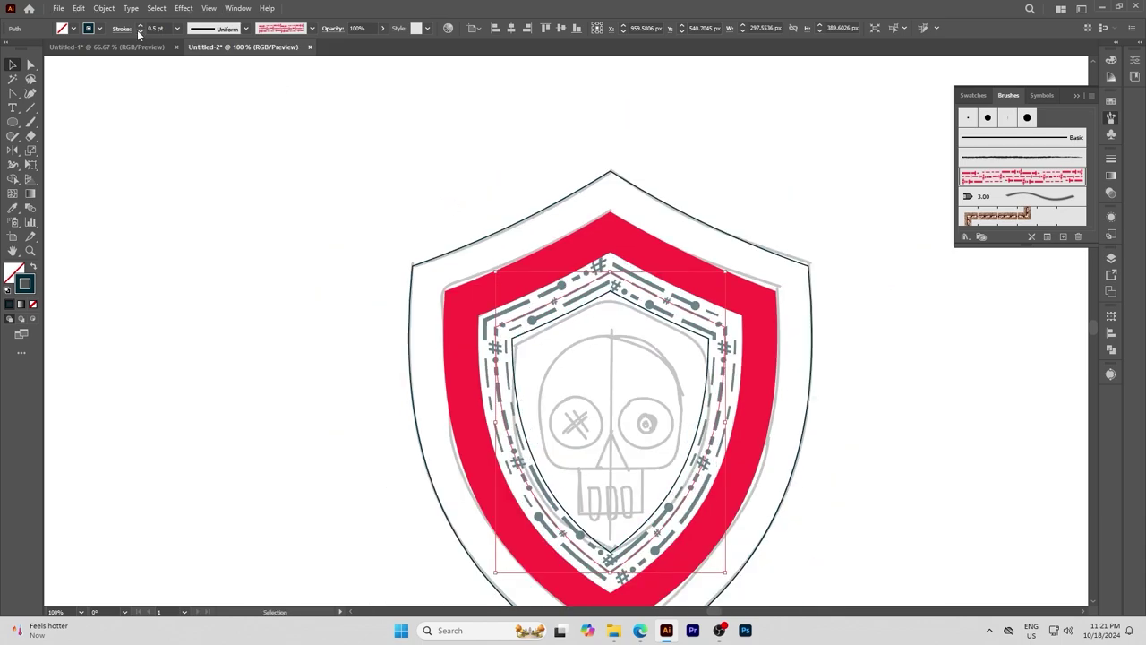
Step: Expand the 0.5 pt brushed border into shapes and recolour them red
left_click(139, 31)
left_click(139, 26)
left_click(104, 8)
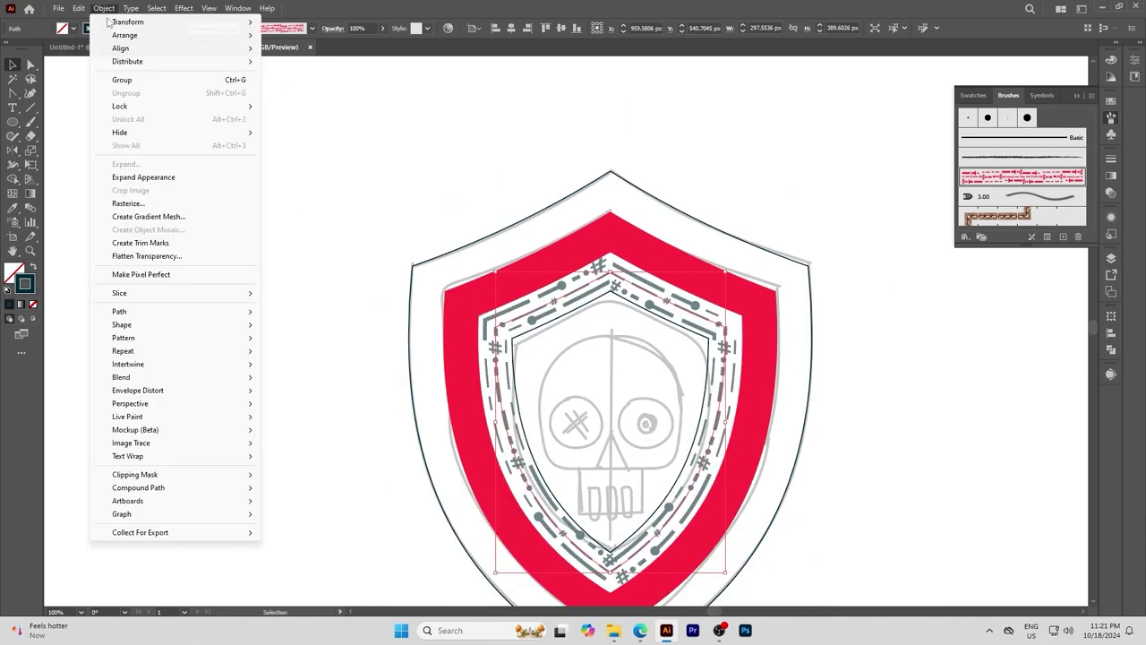
left_click(143, 177)
left_click(468, 336)
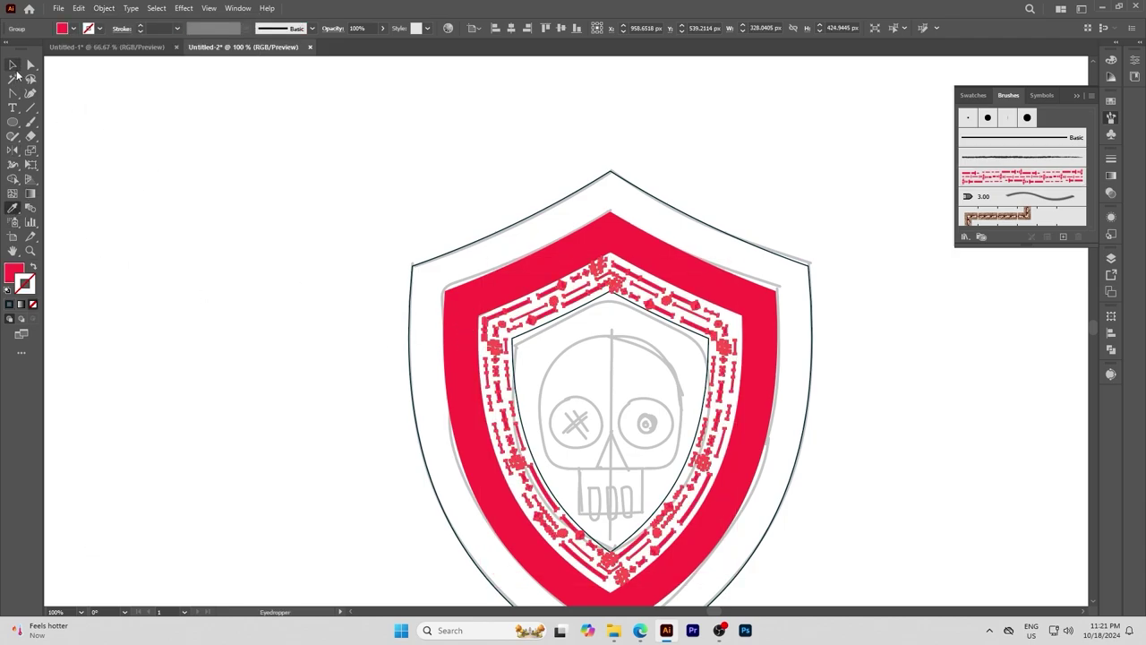
Step: Give the inner shield outline a 10 pt stroke and expand it into a shape
left_click(536, 336)
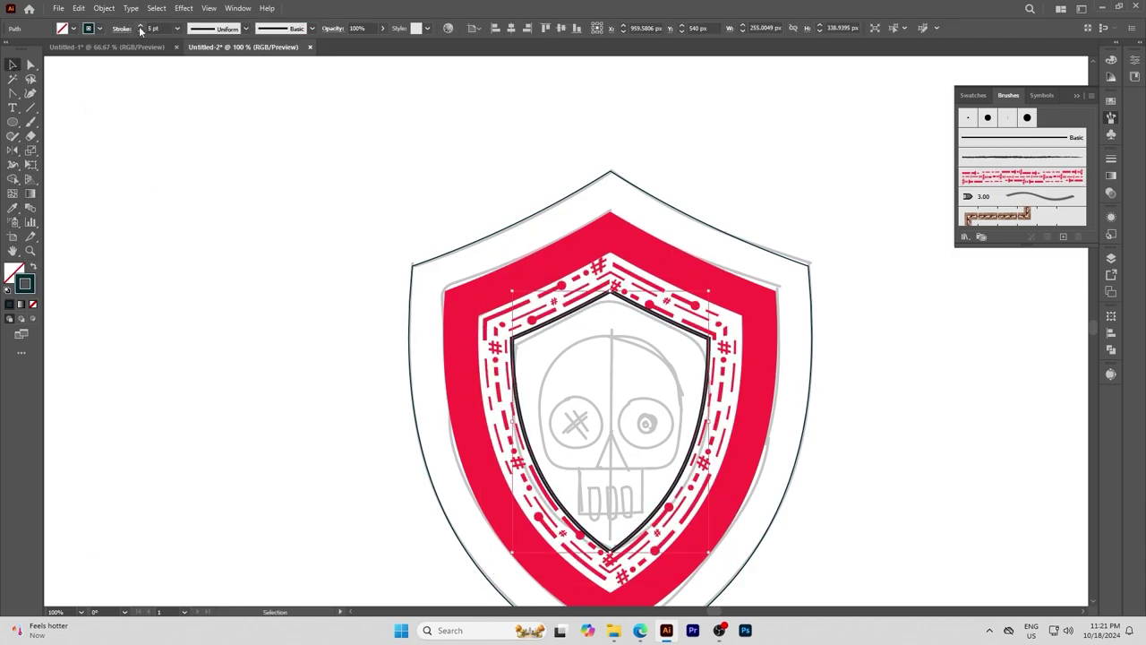
scroll(609, 550, "up", 2)
scroll(616, 483, "down", 1)
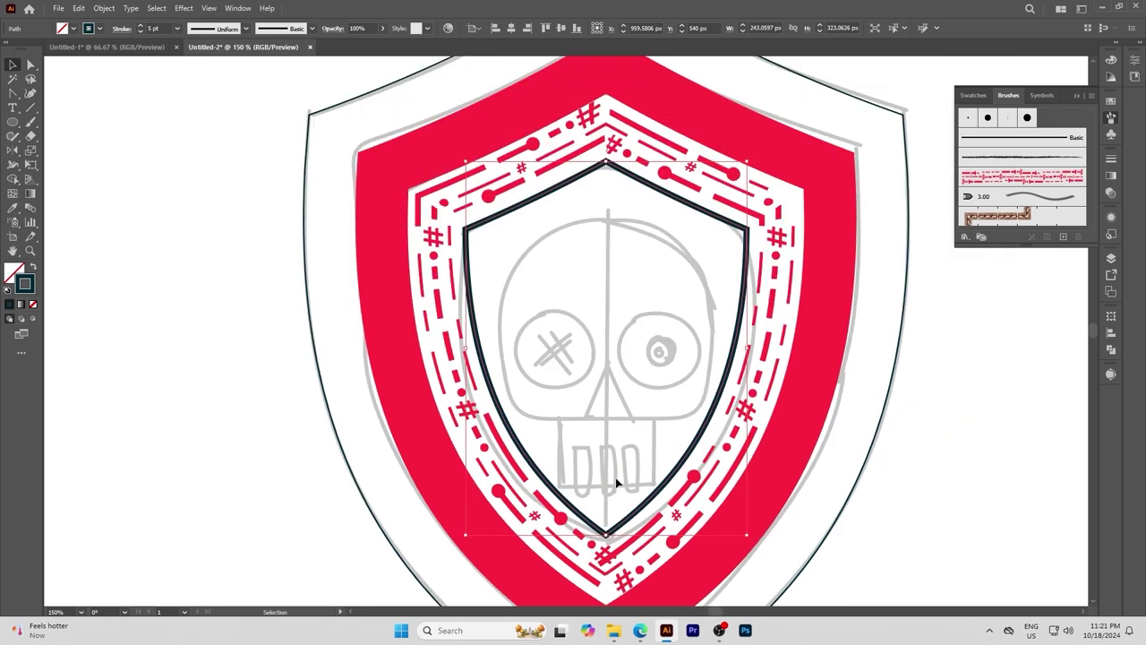
left_click(139, 26)
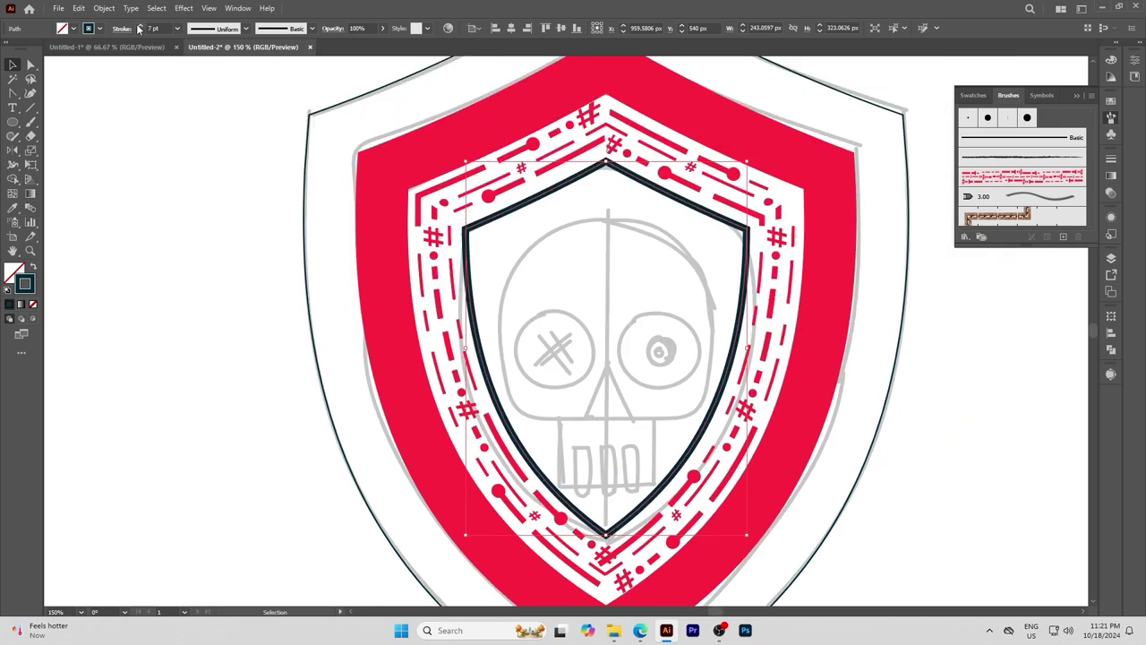
left_click(139, 28)
left_click(139, 28)
left_click(139, 26)
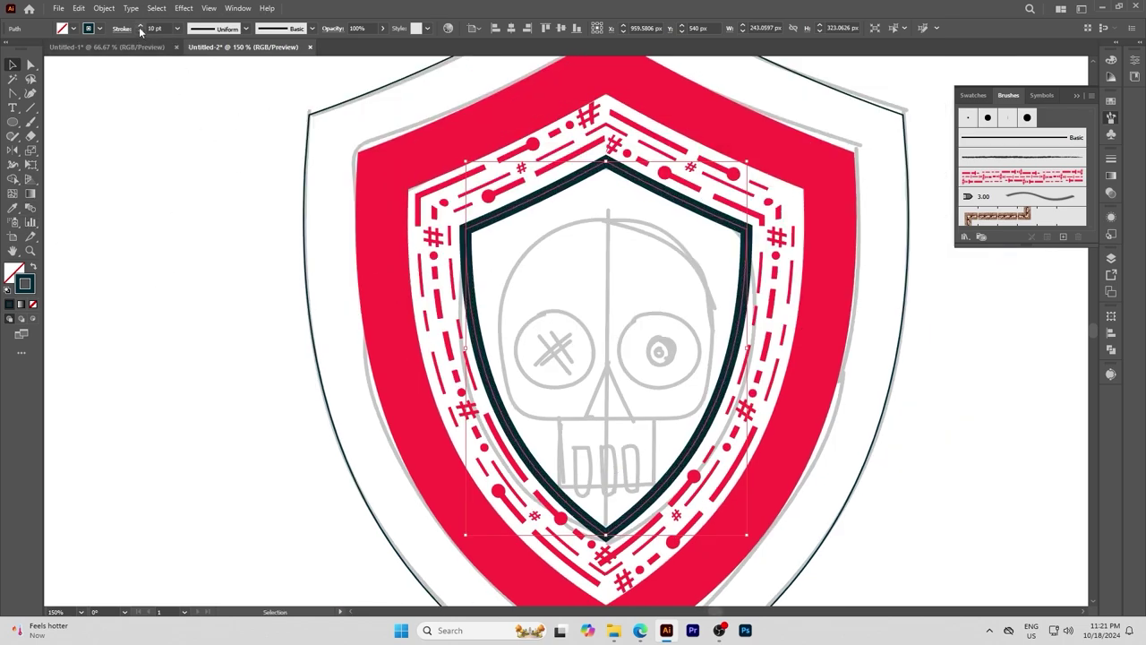
scroll(609, 170, "up", 1, "alt")
scroll(621, 192, "down", 1, "alt")
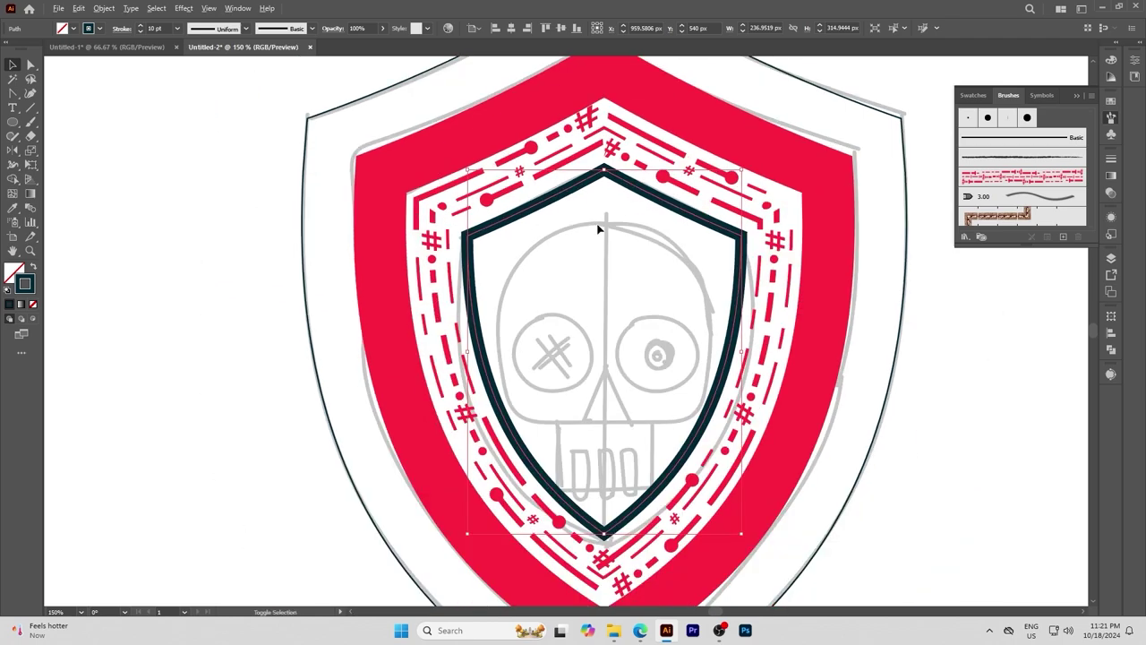
scroll(600, 230, "down", 1, "alt")
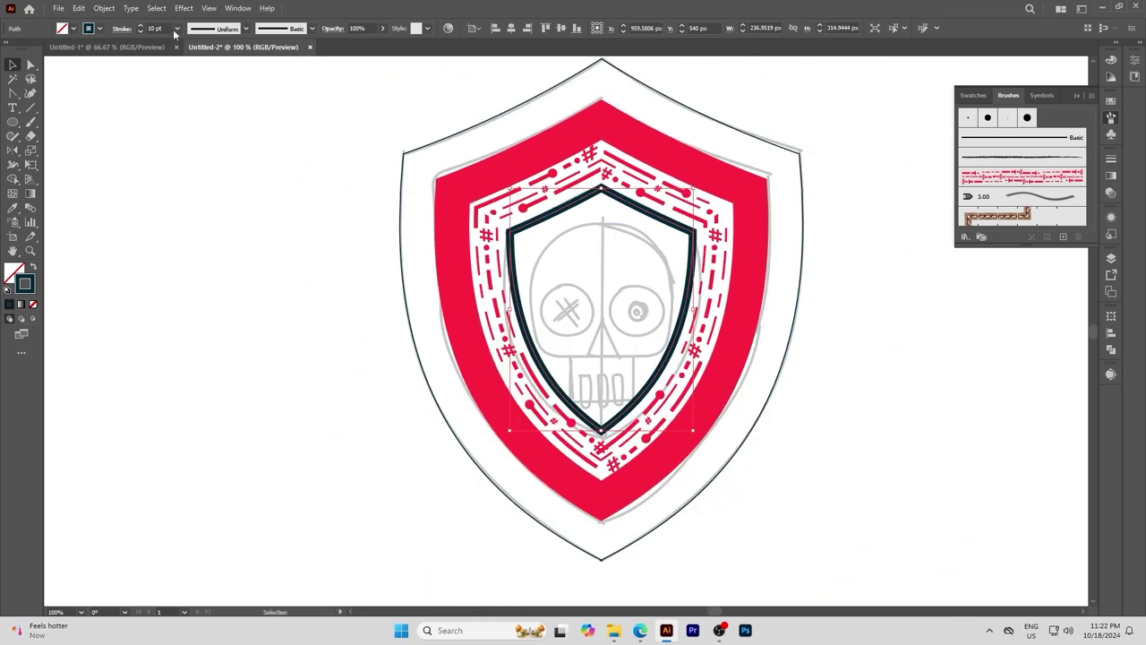
left_click(104, 8)
Step: Expand the inner shield outline into a shape and eyedropper the red fill onto it
left_click(121, 161)
left_click(540, 378)
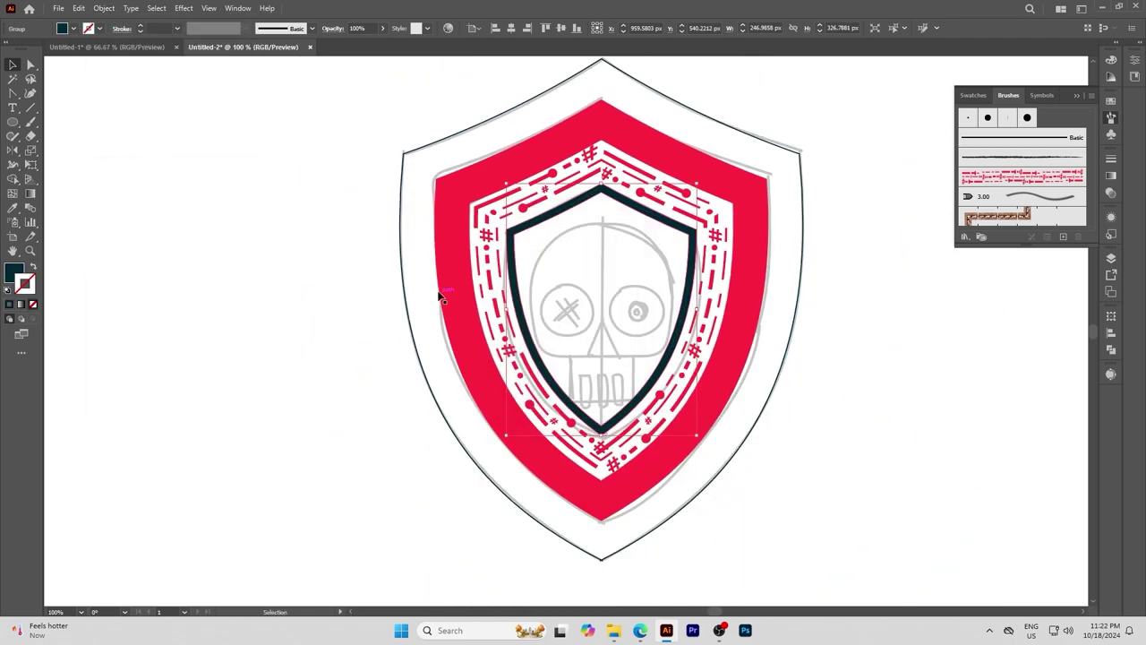
left_click(13, 208)
left_click(452, 299)
key("v")
Step: Widen the red shield layers by stretching them to the right
left_click(444, 304, "shift")
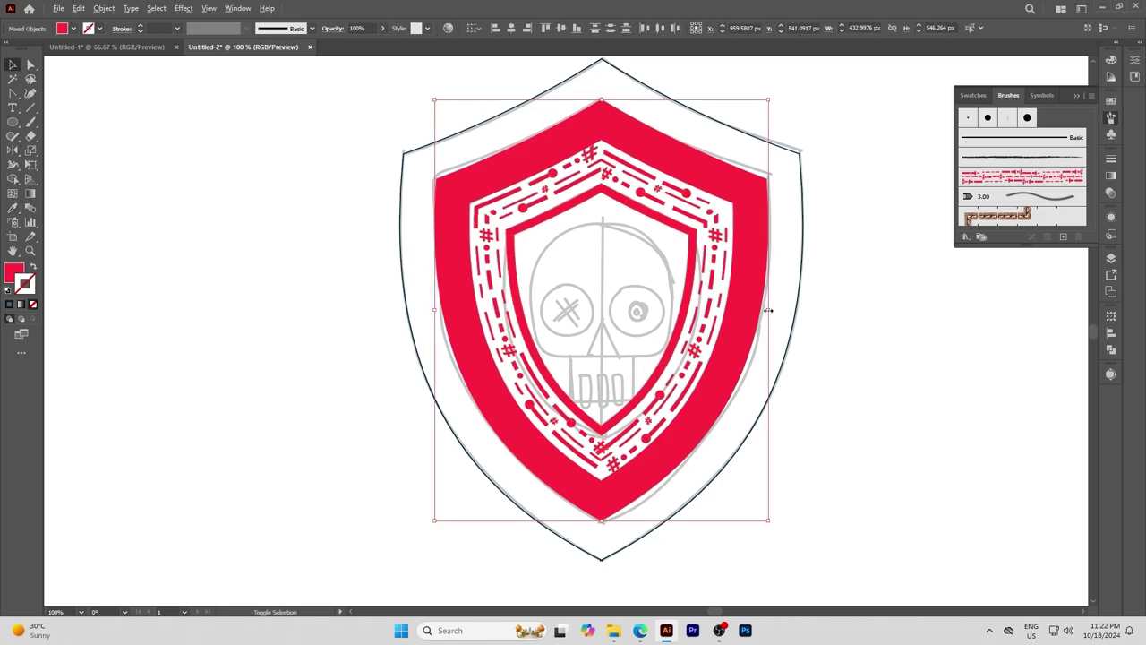
left_click_drag(768, 309, 774, 309)
left_click(869, 363)
scroll(667, 293, "up", 1, "alt")
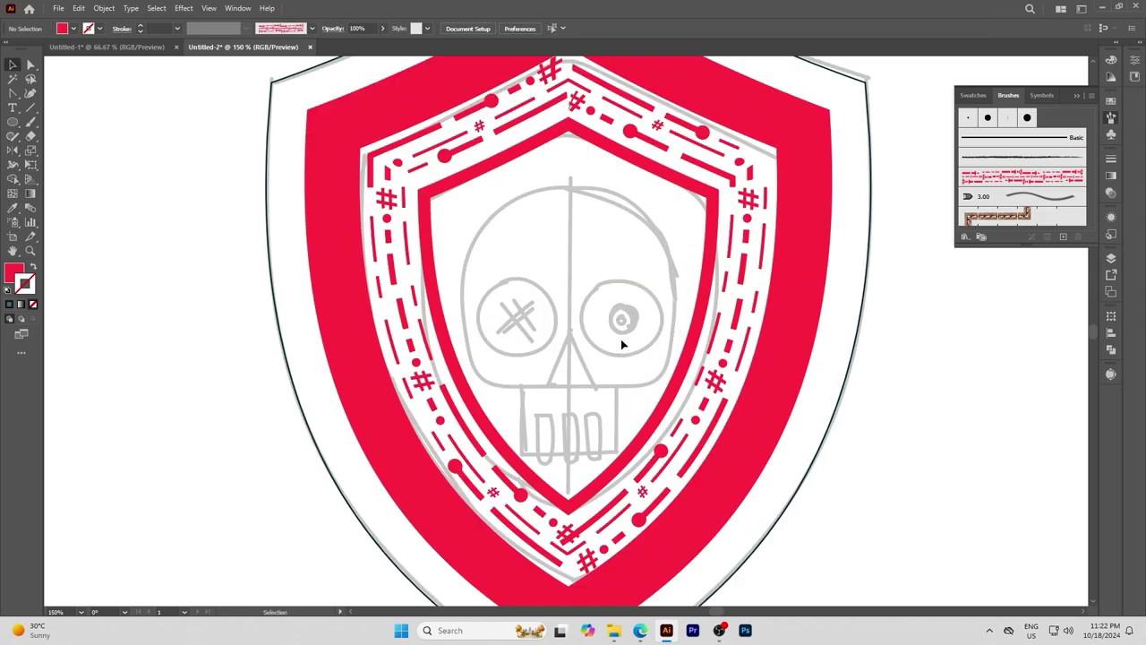
scroll(622, 345, "down", 1)
left_click(783, 340)
left_click_drag(785, 327, 807, 324)
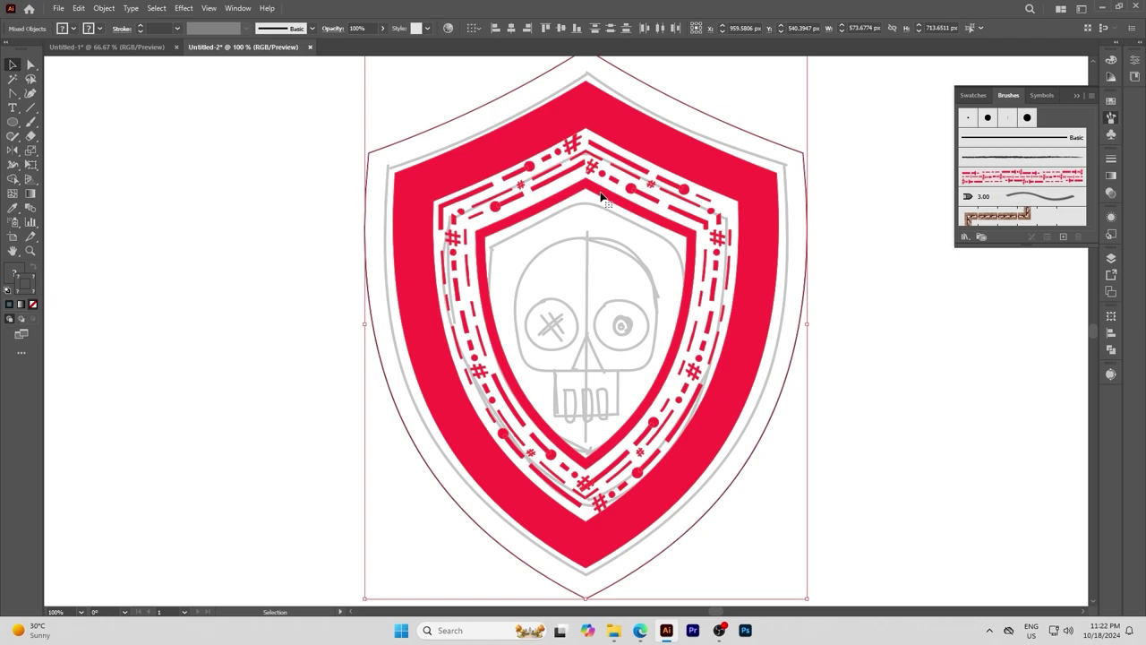
Step: Select the outer shield outline and bring up the Object > Path menu
left_click(887, 363)
scroll(887, 364, "up", 2)
left_click(744, 194)
scroll(744, 195, "down", 1, "alt")
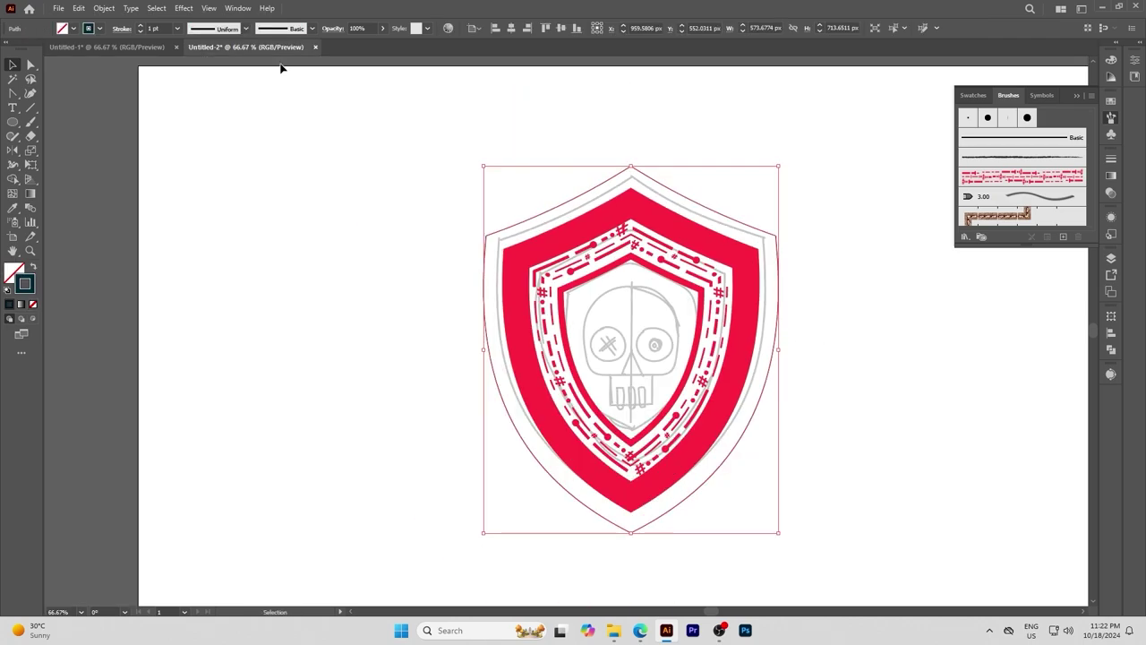
left_click(104, 8)
mouse_move(119, 311)
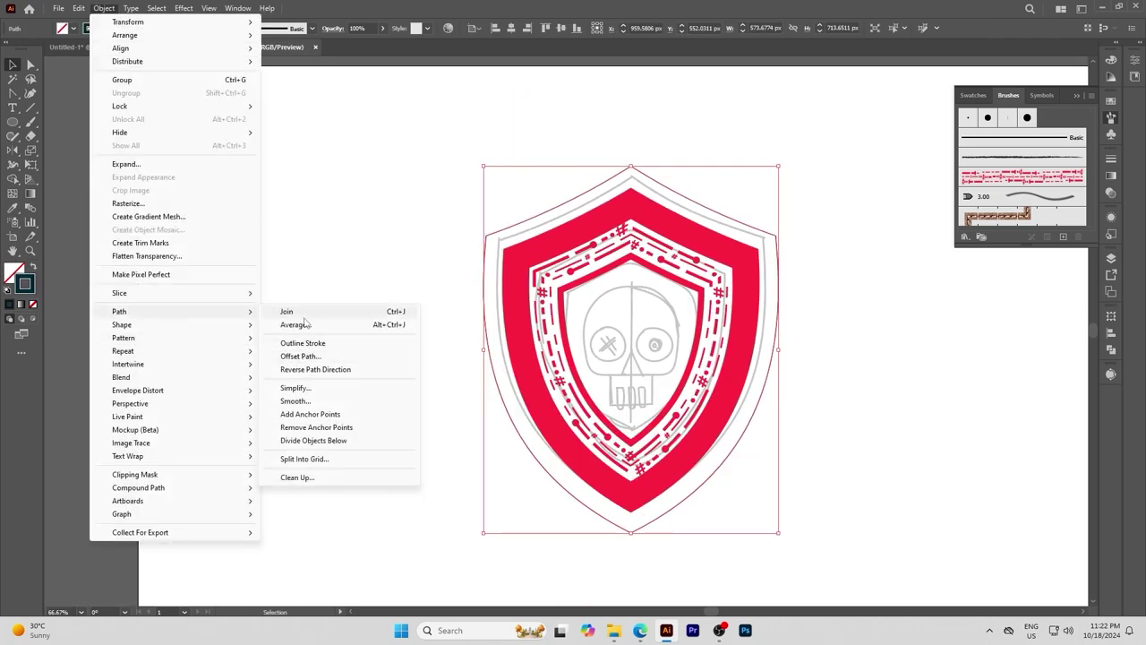
Step: Create a 10 px outward offset path around the shield
left_click(304, 355)
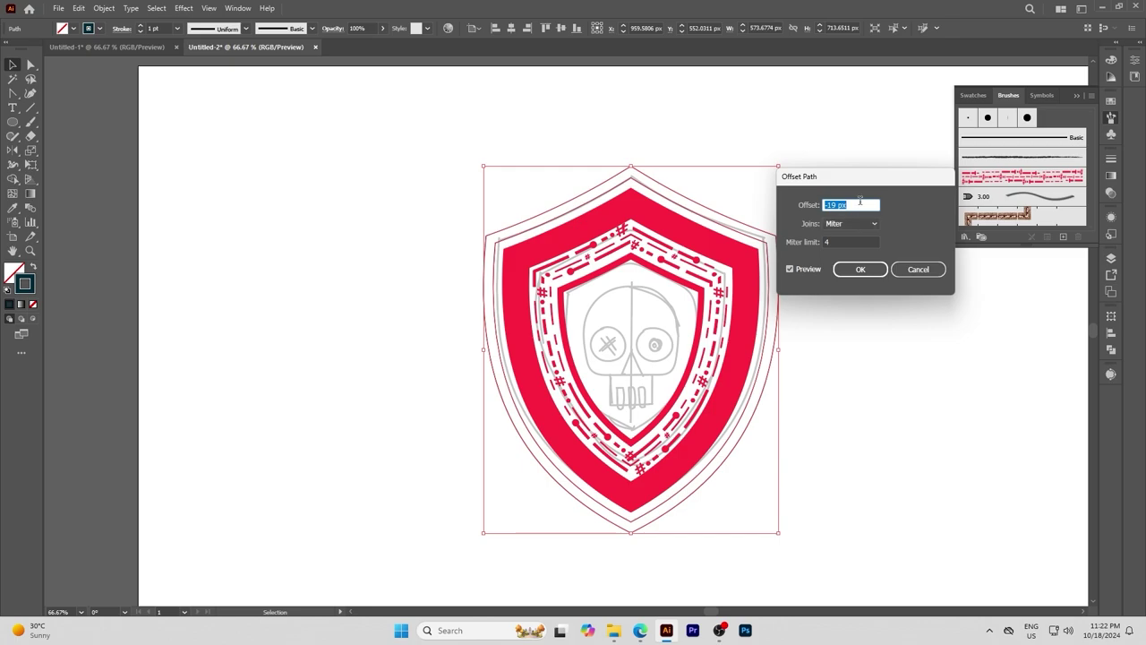
scroll(860, 203, "up", 9)
scroll(860, 204, "up", 10)
scroll(860, 203, "up", 10)
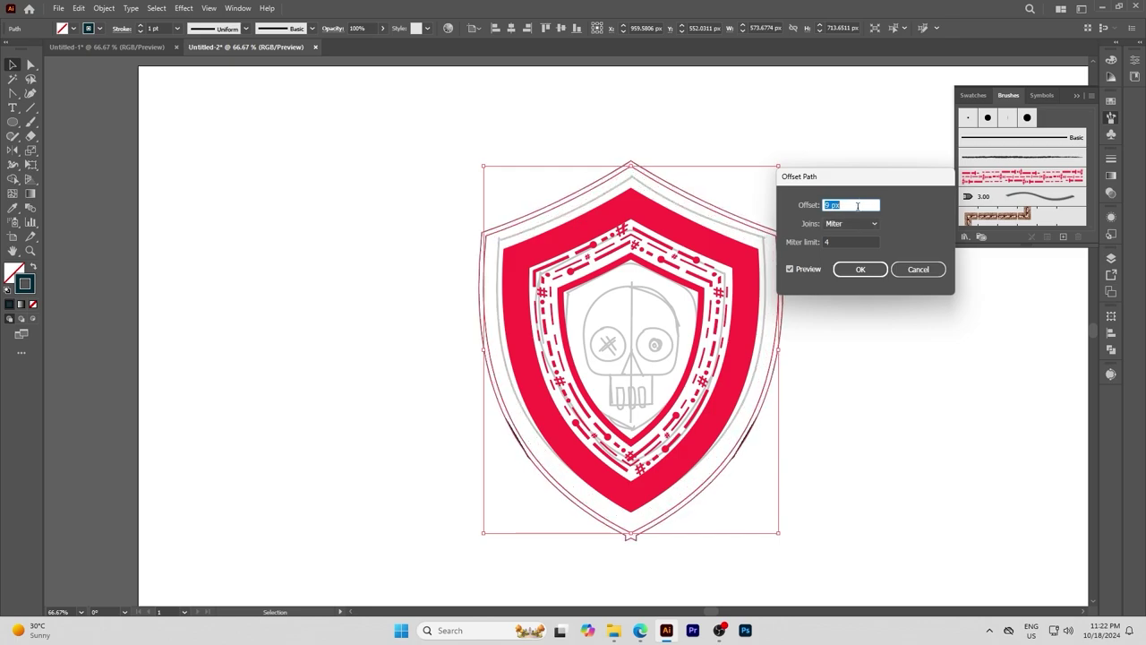
left_click(847, 271)
Step: Fill the offset border red and the shield body dark navy
scroll(468, 245, "up", 3)
left_click(575, 378)
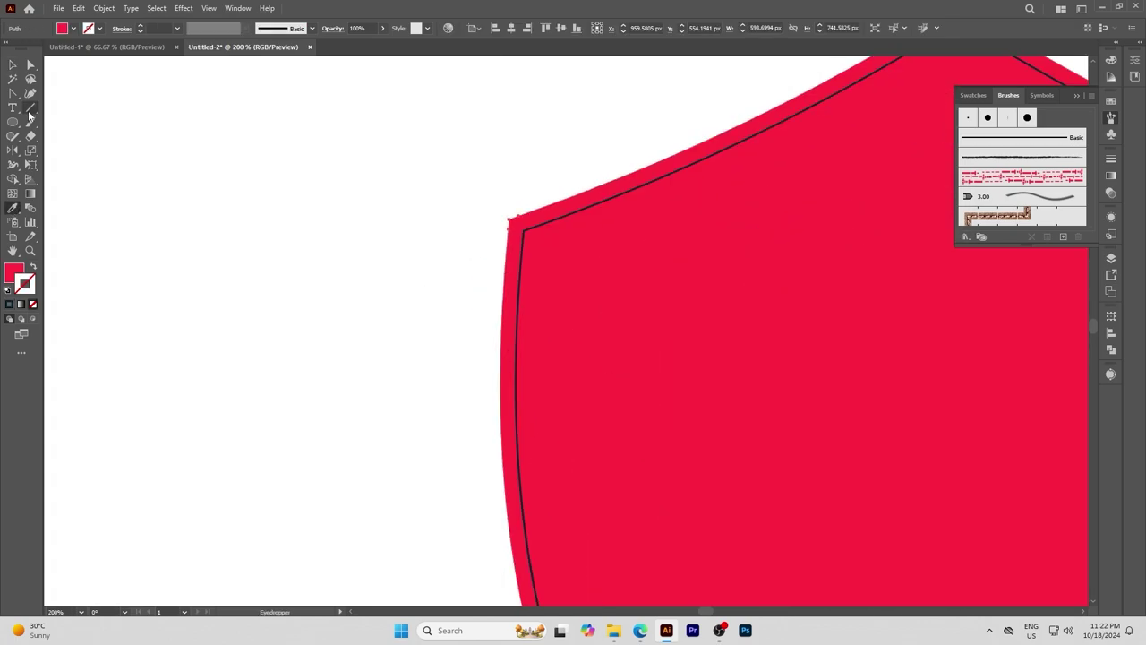
scroll(510, 284, "down", 4)
left_click(275, 191)
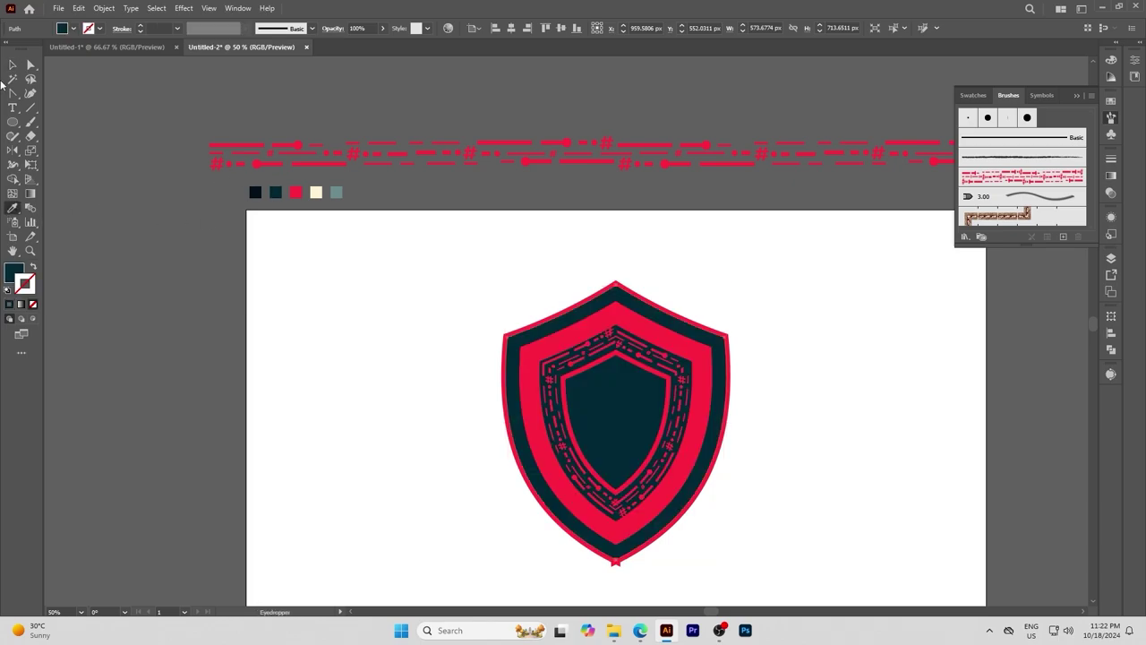
key("v")
Step: Select the bottom tip anchor of the red border with Direct Selection
scroll(665, 384, "up", 2)
scroll(600, 264, "up", 2)
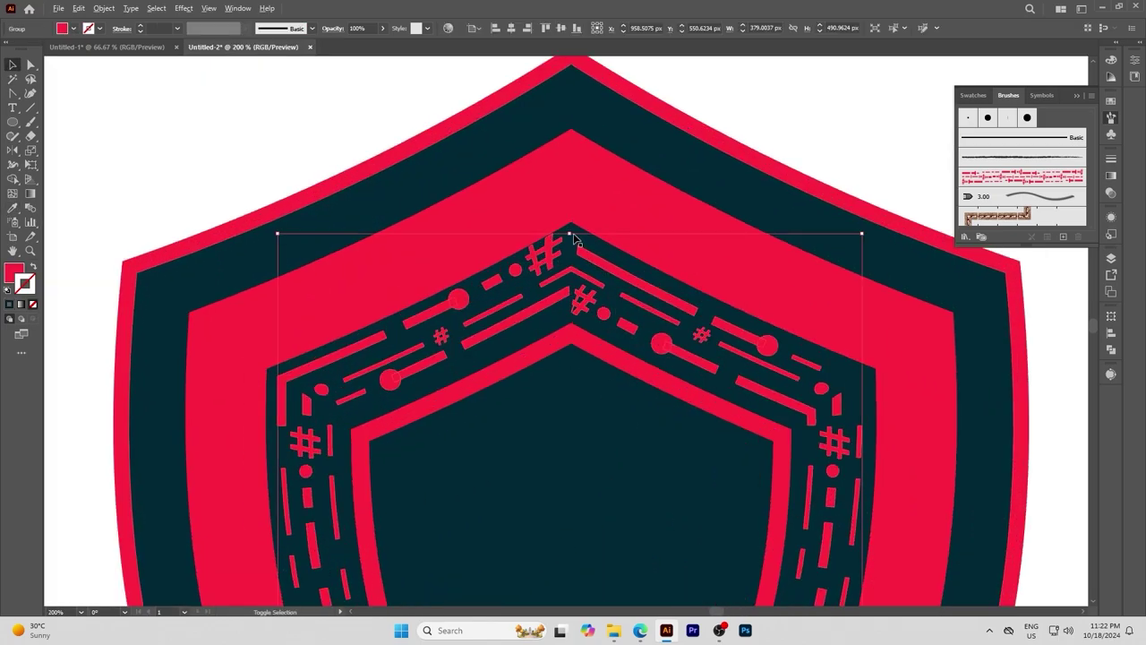
scroll(600, 259, "down", 3)
left_click(768, 318)
scroll(587, 489, "up", 3)
left_click(587, 490)
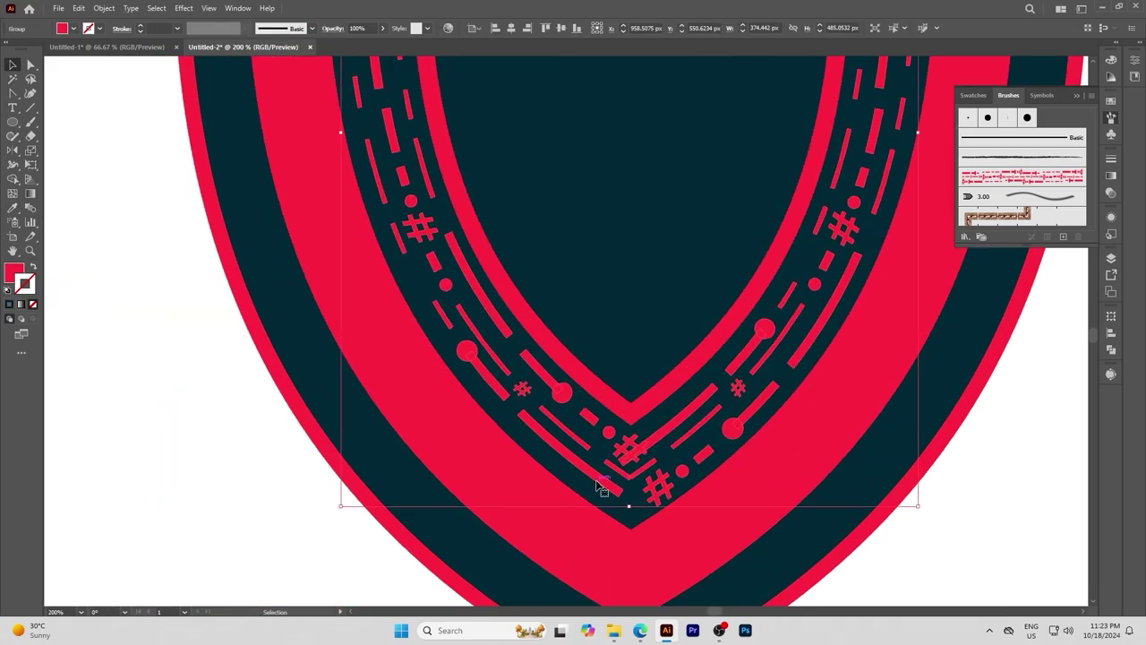
scroll(587, 490, "down", 2)
scroll(741, 457, "down", 2)
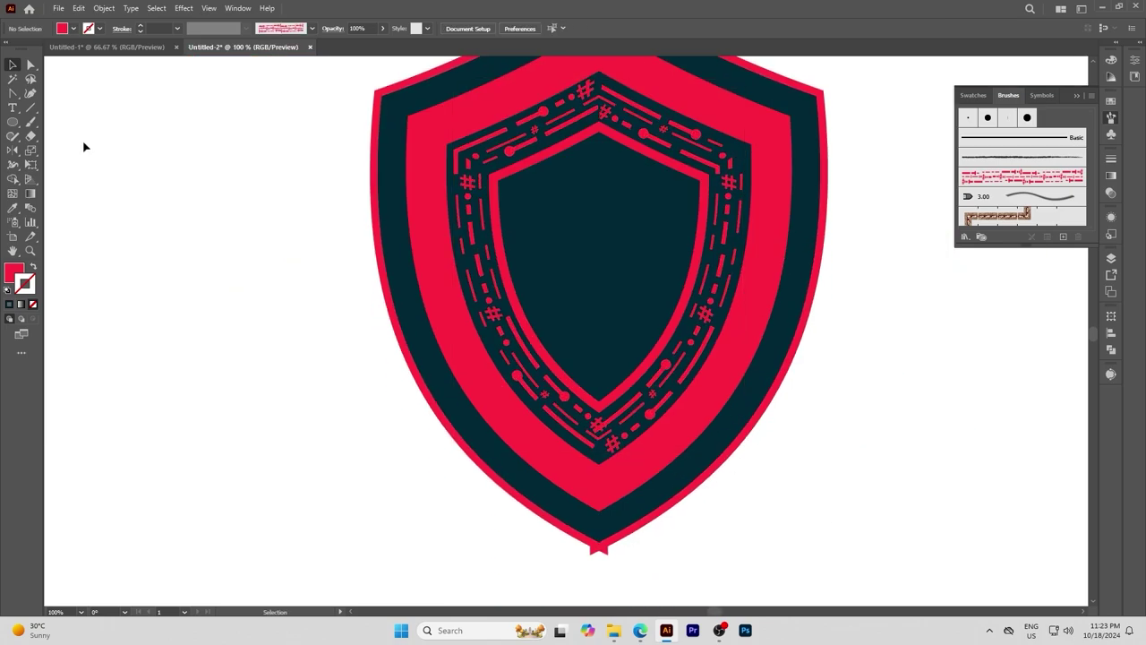
left_click(591, 551)
scroll(577, 555, "up", 3)
scroll(565, 559, "up", 2)
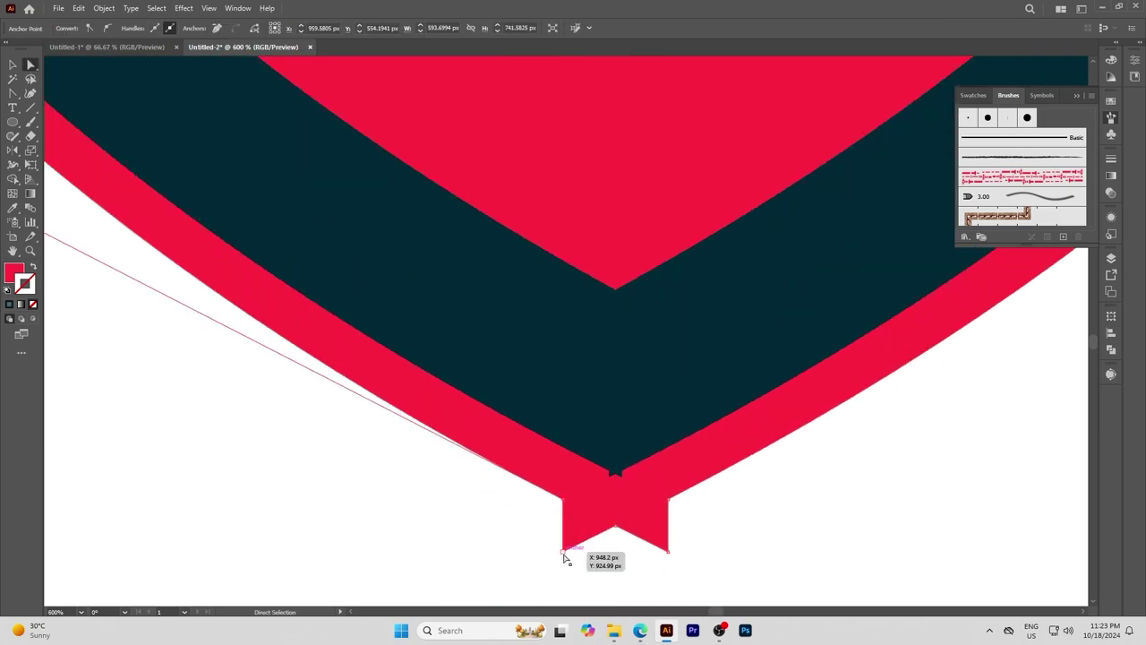
Step: Delete the two corner anchors of the red border's bottom notch
left_click(668, 551, "shift")
left_click(216, 28)
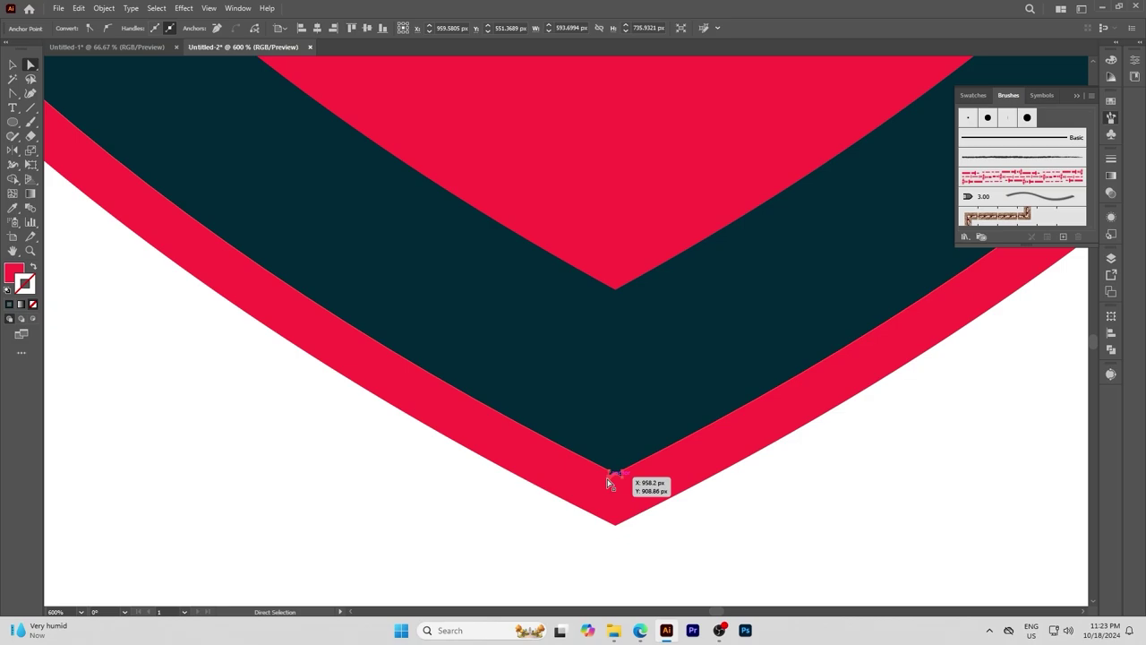
scroll(614, 448, "up", 3)
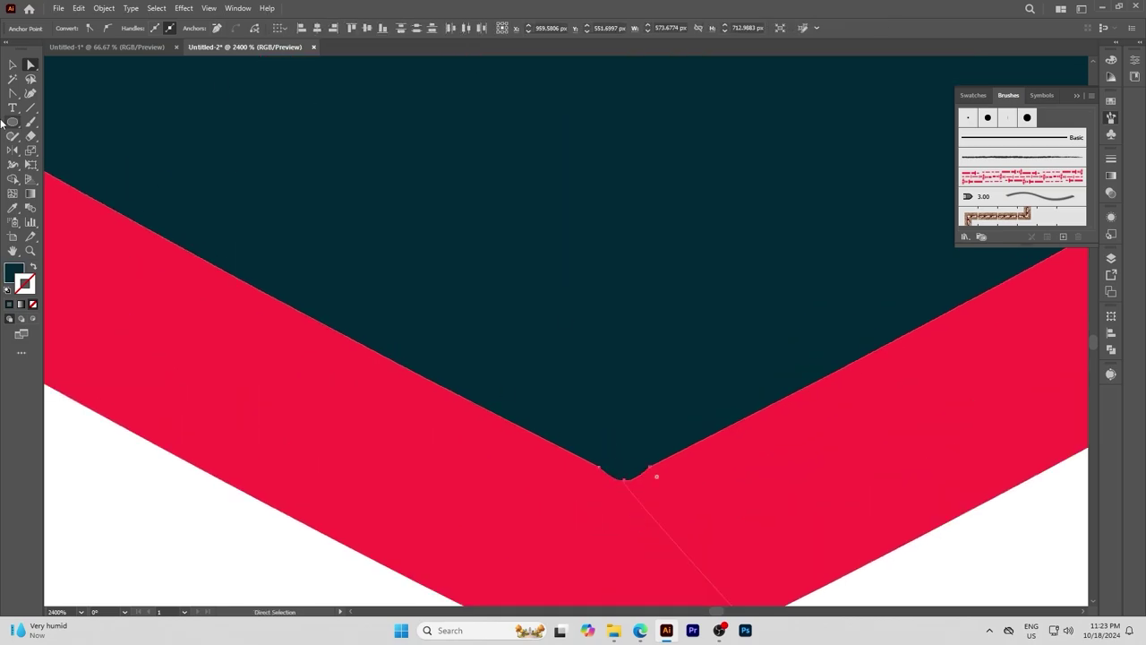
scroll(634, 532, "down", 3)
Step: Fit the artboard in view, try a compound path on all artwork, then undo it
key("v")
scroll(626, 532, "down", 3)
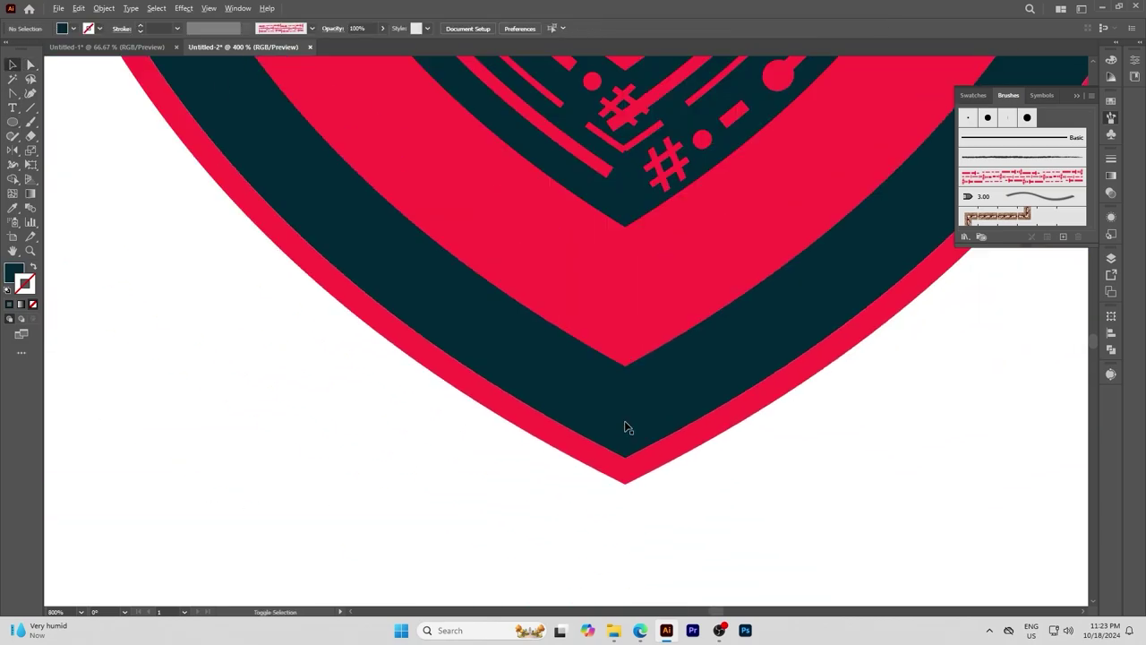
scroll(582, 533, "down", 2)
key("ctrl+0")
key("ctrl+a")
key("ctrl+8")
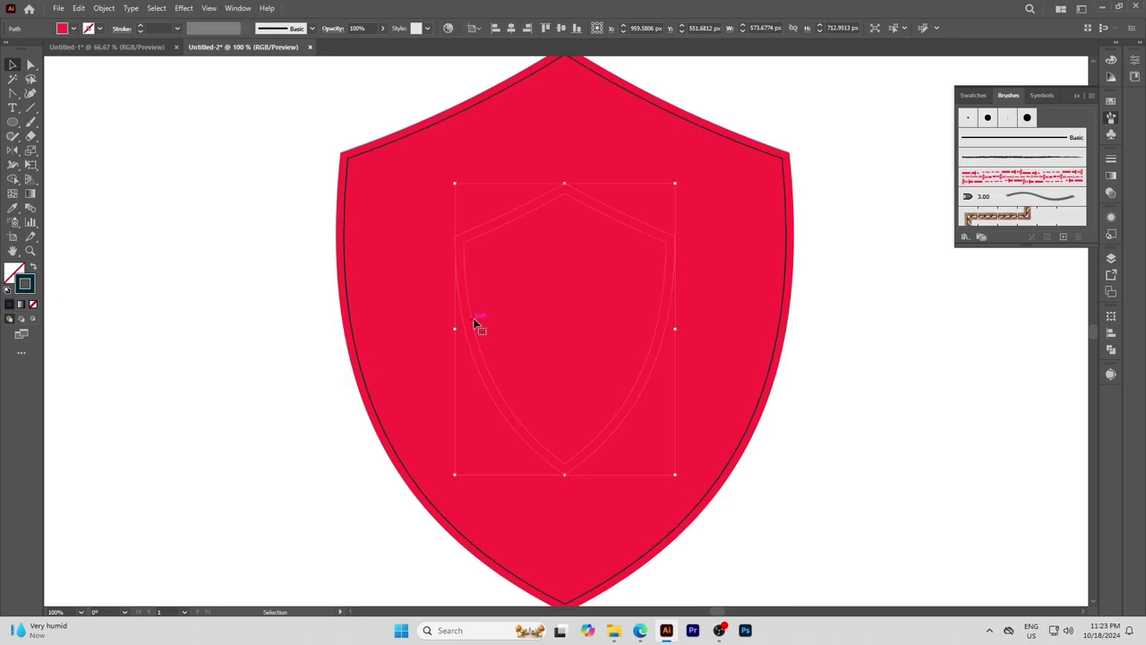
key("ctrl+z")
key("ctrl+z")
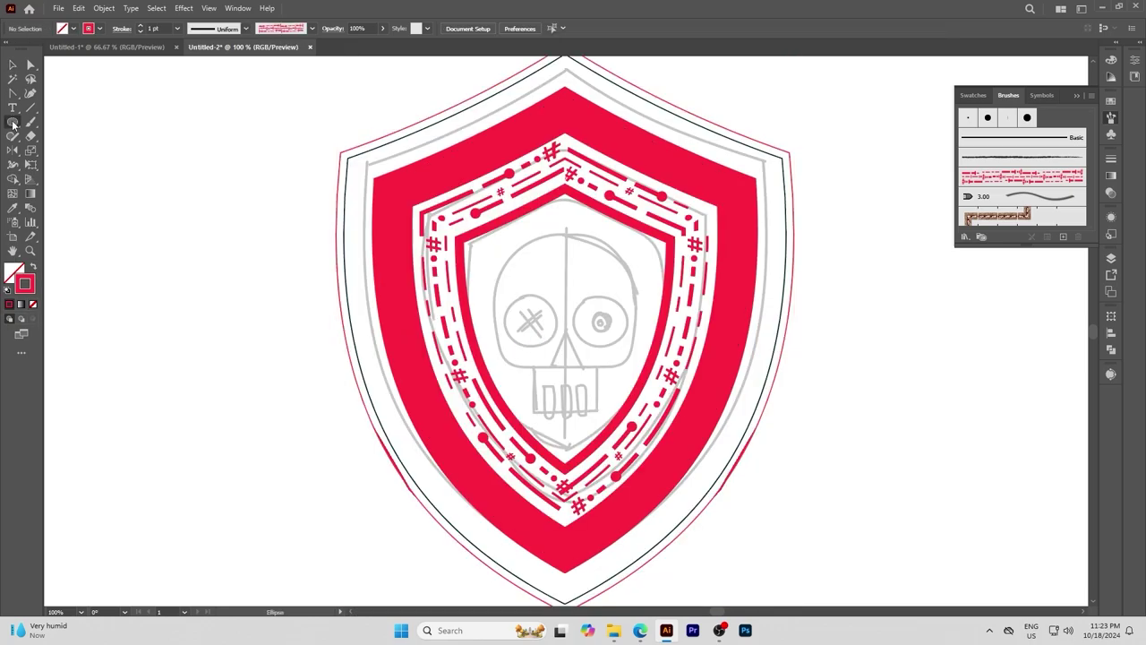
Step: Draw a rectangle over the skull's head and round its corners into a dome
left_click(13, 122)
scroll(498, 308, "up", 2)
left_click_drag(503, 423, 741, 264)
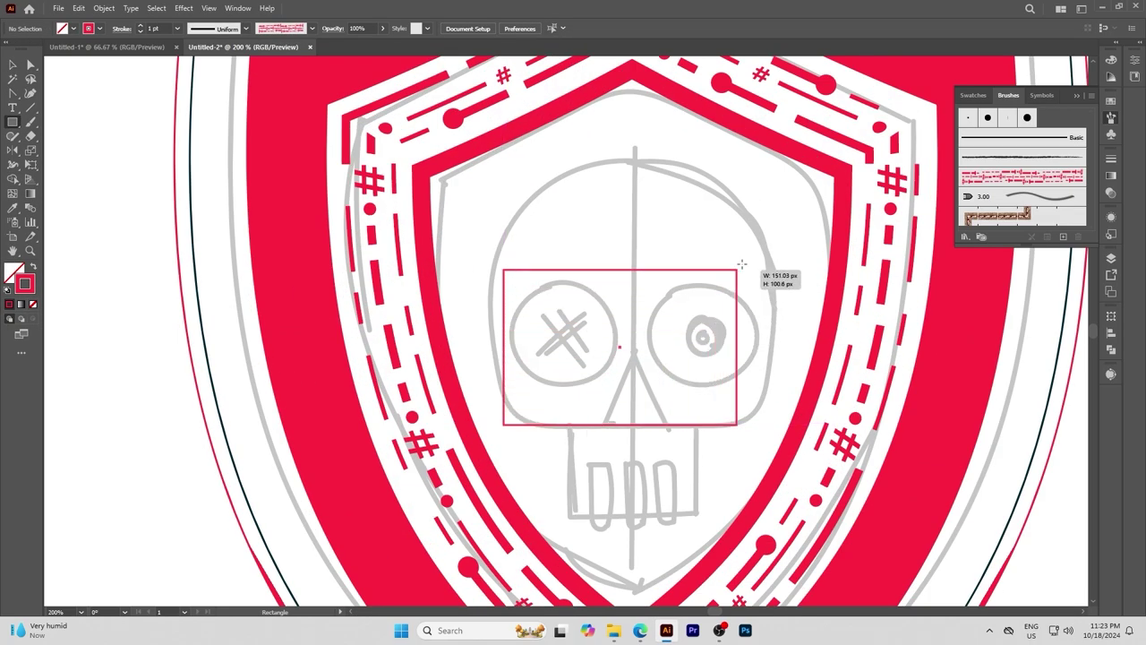
left_click_drag(741, 264, 775, 162)
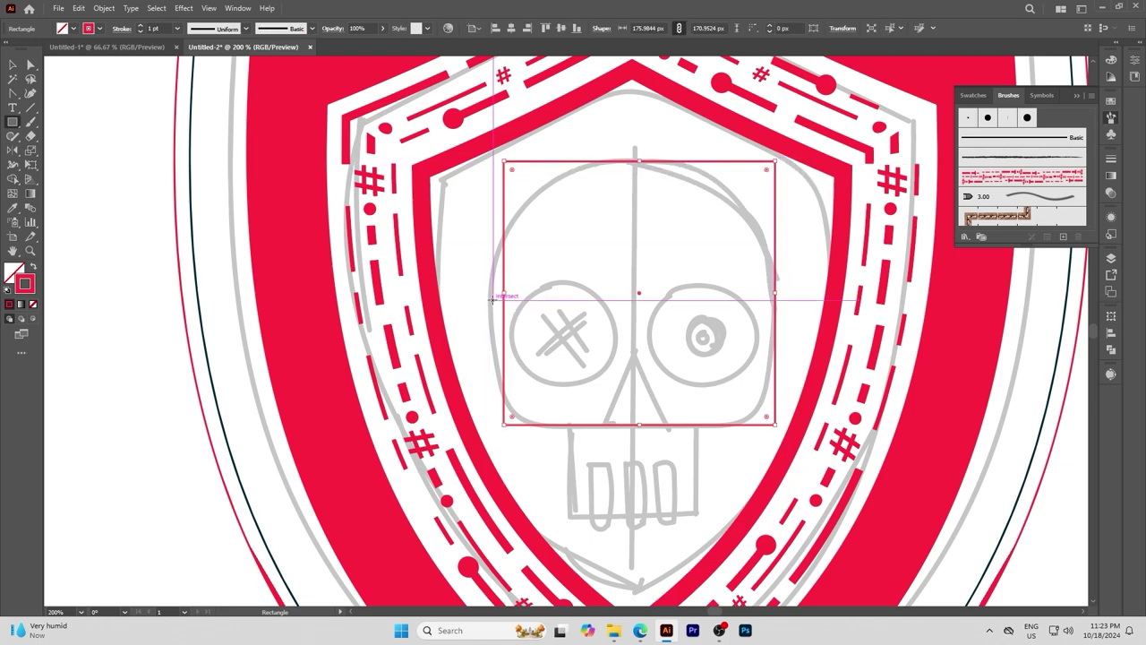
left_click_drag(503, 293, 489, 292)
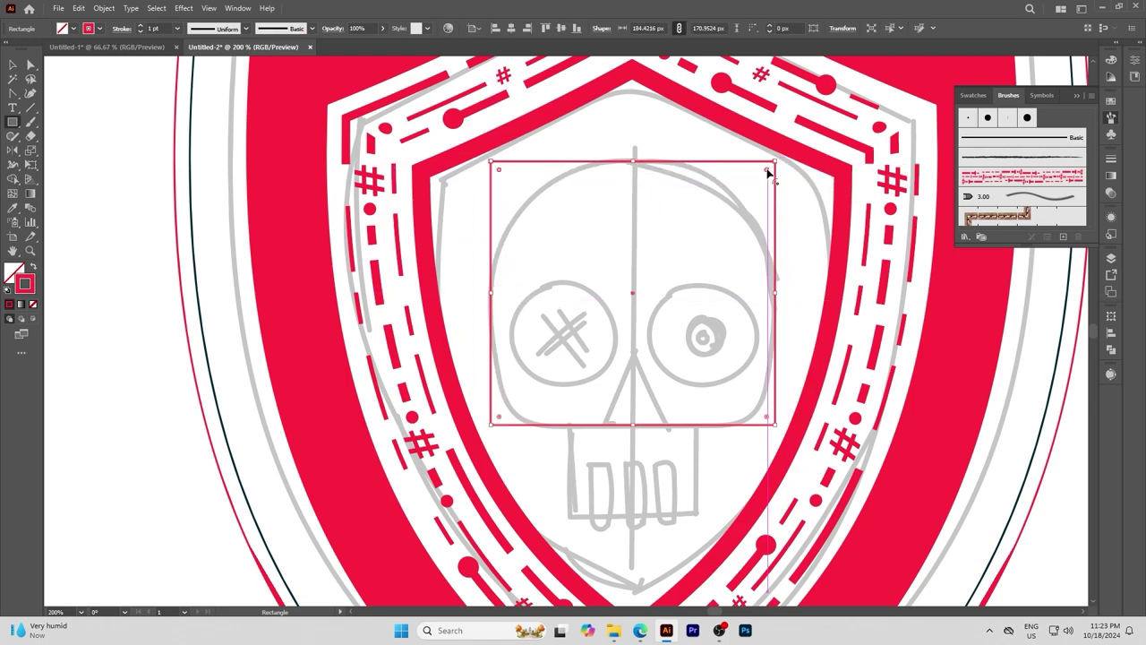
left_click_drag(767, 172, 610, 455)
left_click_drag(766, 417, 710, 380)
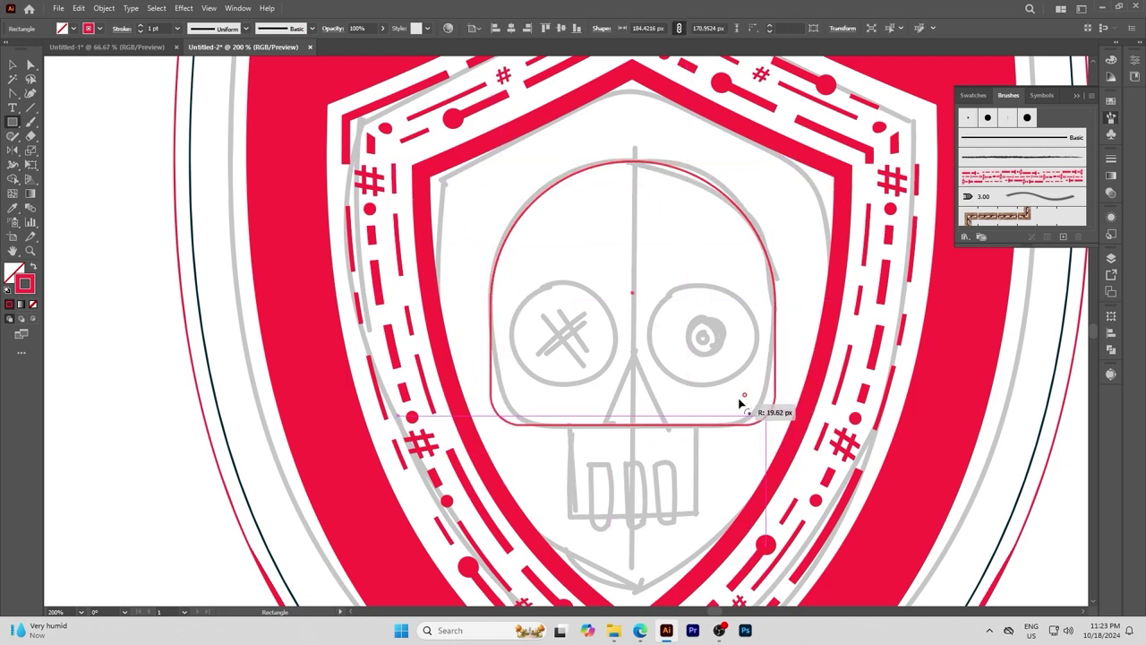
Step: Draw a rectangle over the skull's teeth for the jaw
scroll(755, 481, "down", 1)
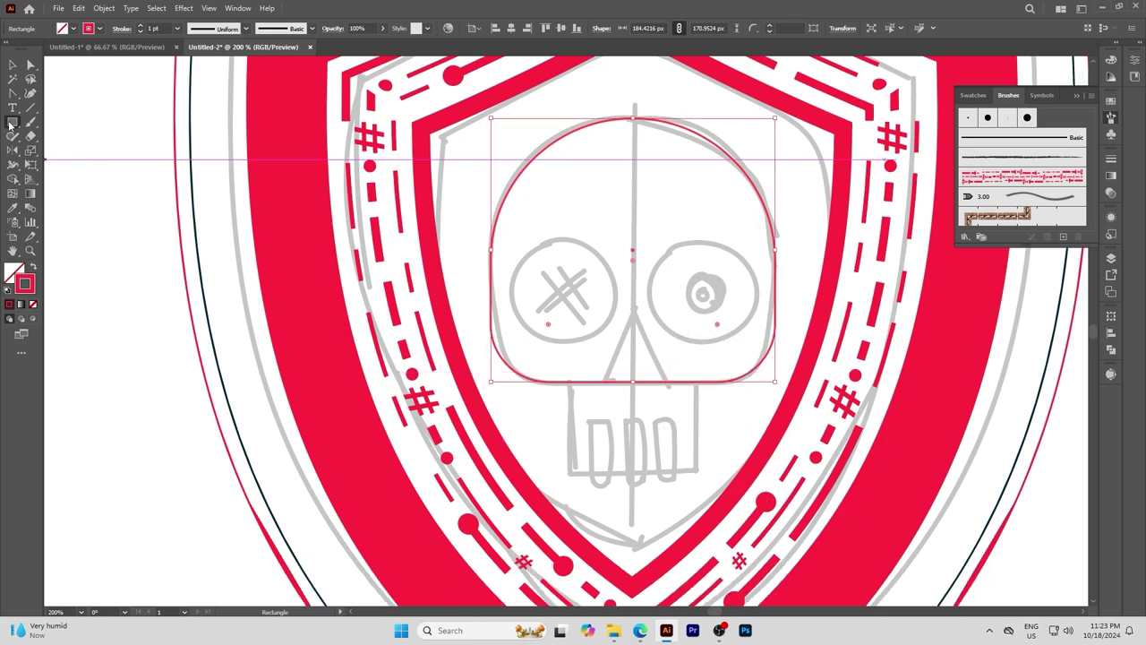
scroll(594, 446, "up", 2)
left_click_drag(540, 310, 801, 495)
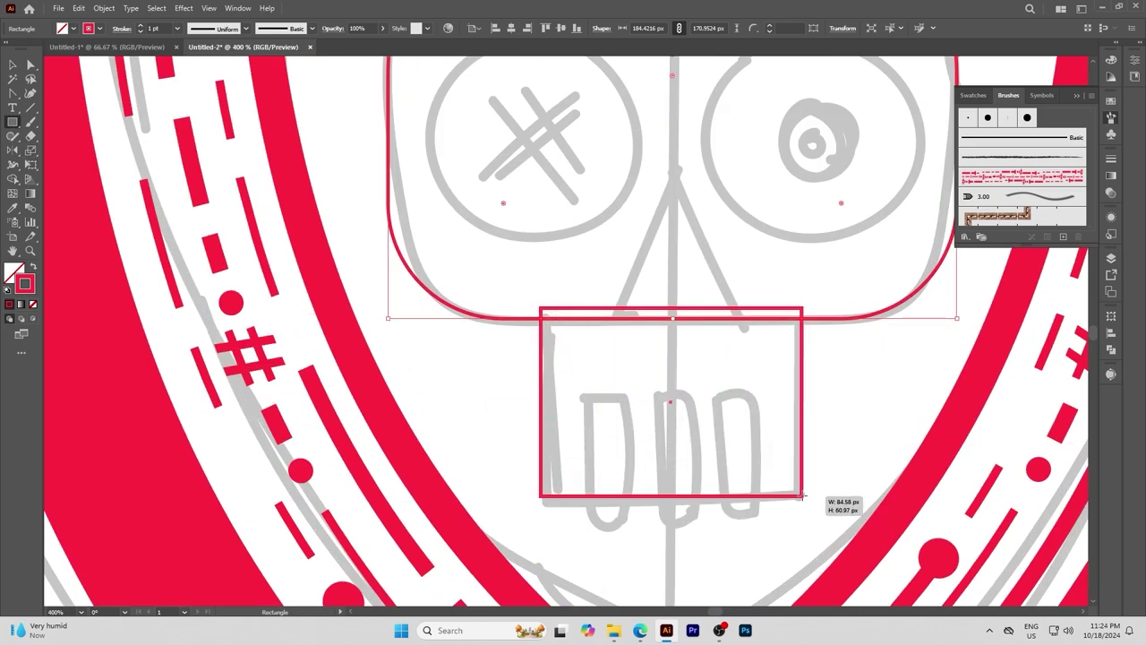
key("v")
Step: Select both the head outline and the jaw rectangle
left_click(536, 336, "shift")
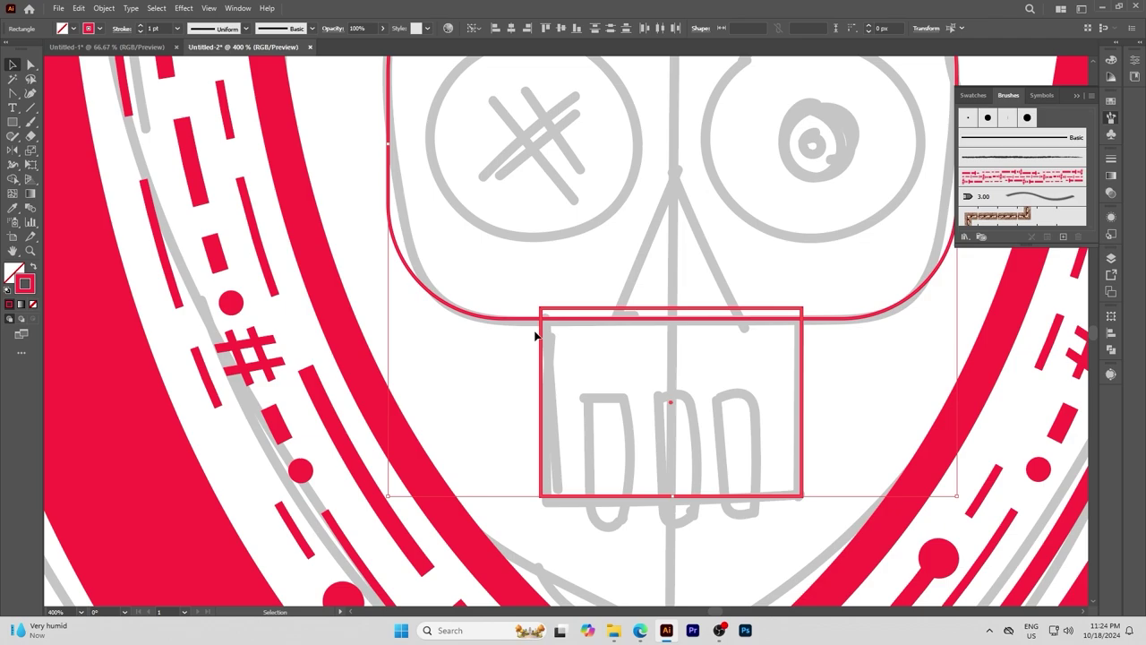
left_click(1110, 259)
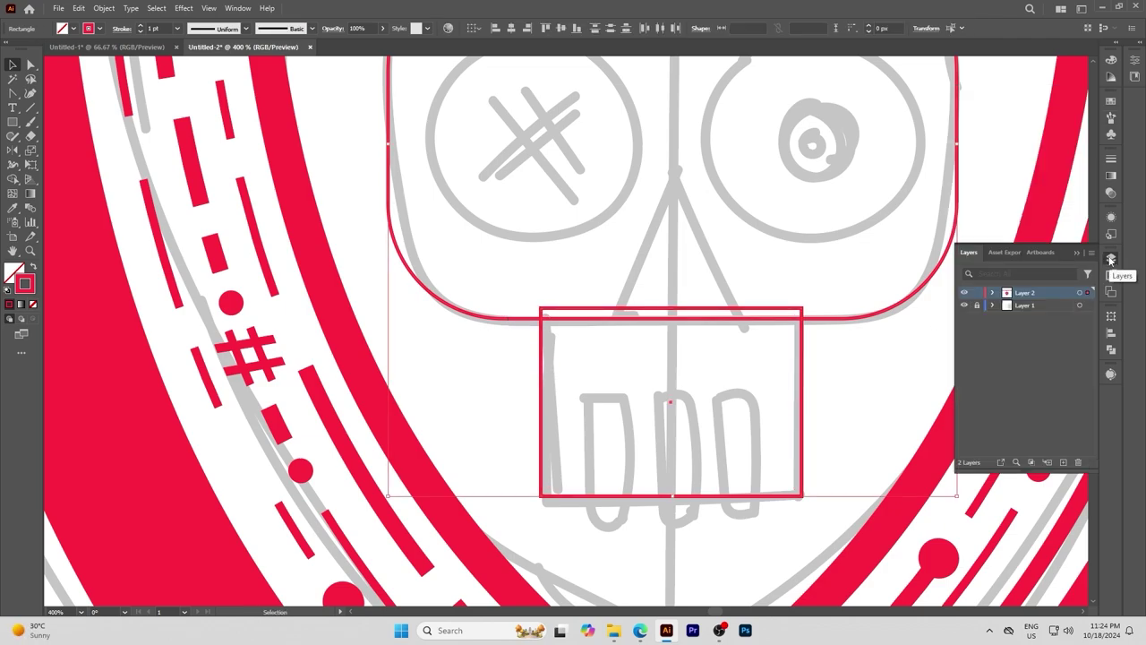
left_click(1110, 259)
left_click(646, 326)
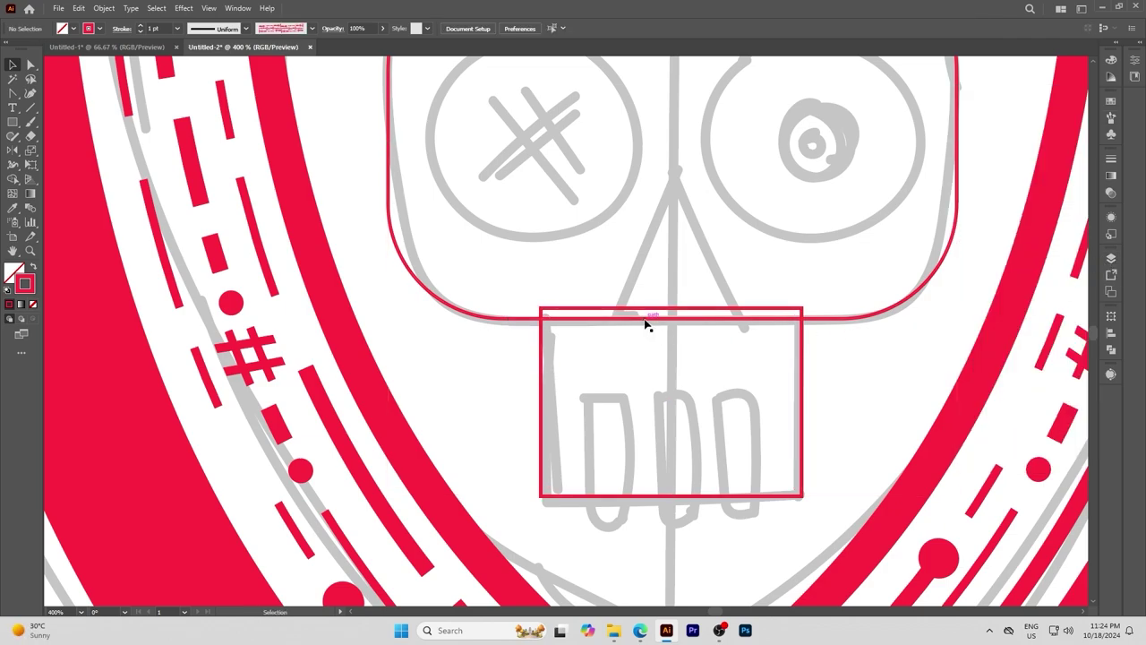
left_click(478, 315)
left_click(542, 358, "shift")
scroll(592, 361, "down", 2)
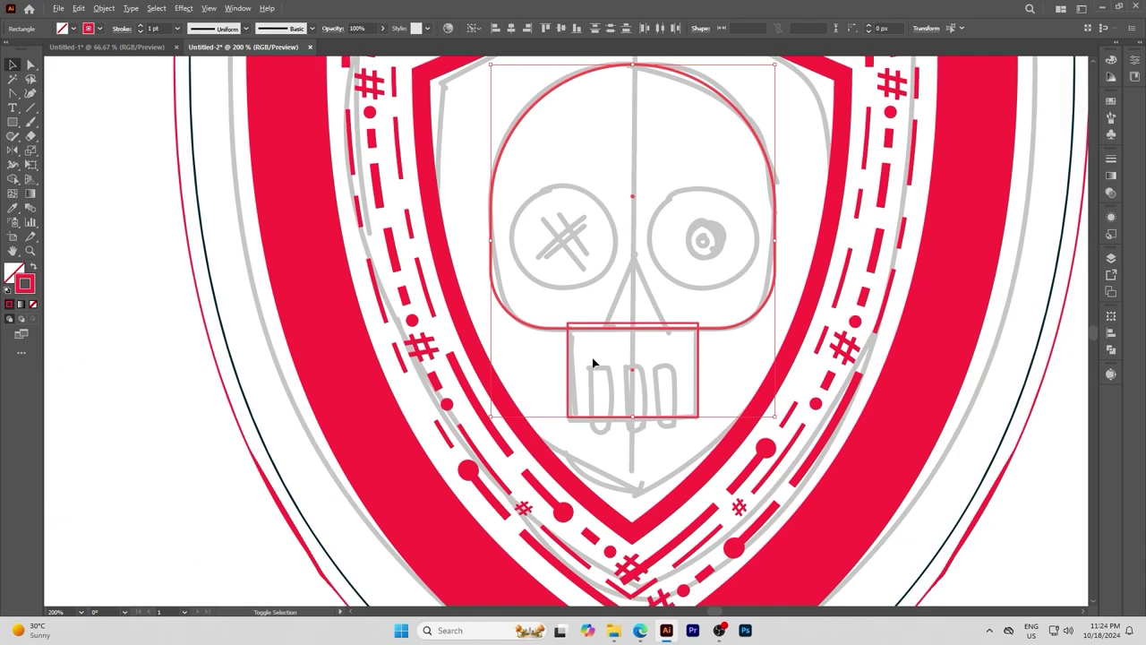
Step: Draw a narrow tooth rectangle and duplicate it into three evenly spaced copies
key("m")
scroll(587, 421, "up", 2)
left_click_drag(587, 314, 635, 460)
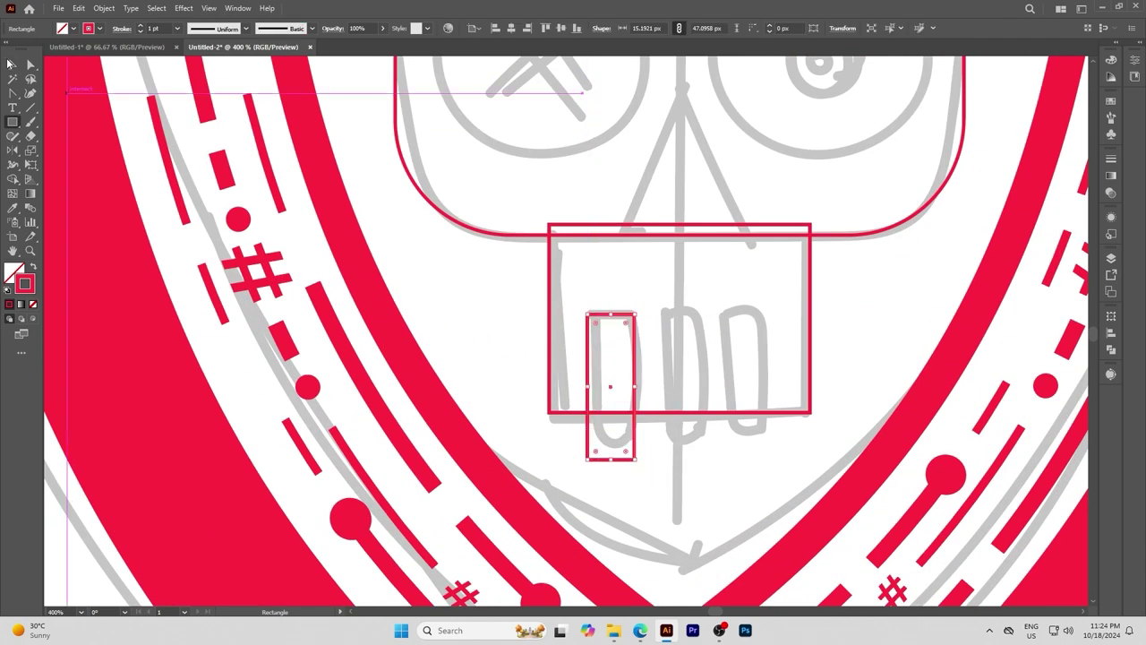
left_click(12, 65)
left_click_drag(593, 389, 713, 388)
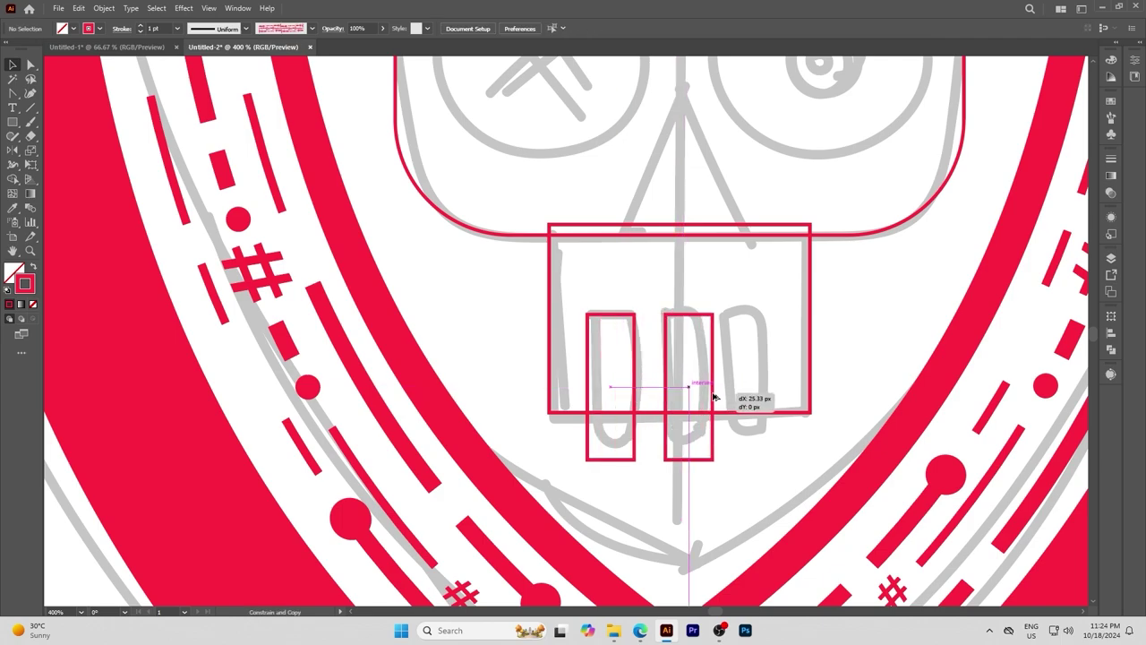
key("ctrl+d")
Step: Centre the tooth rectangles on the jaw and cut them out with Minus Front
left_click(712, 383, "shift")
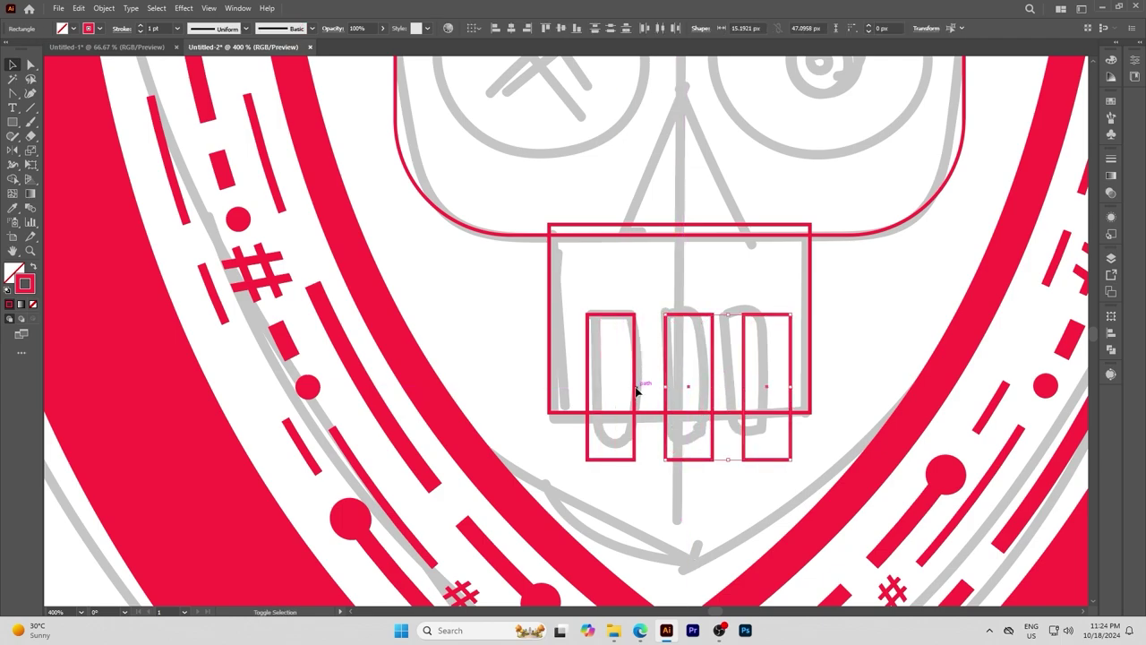
left_click(644, 411, "shift")
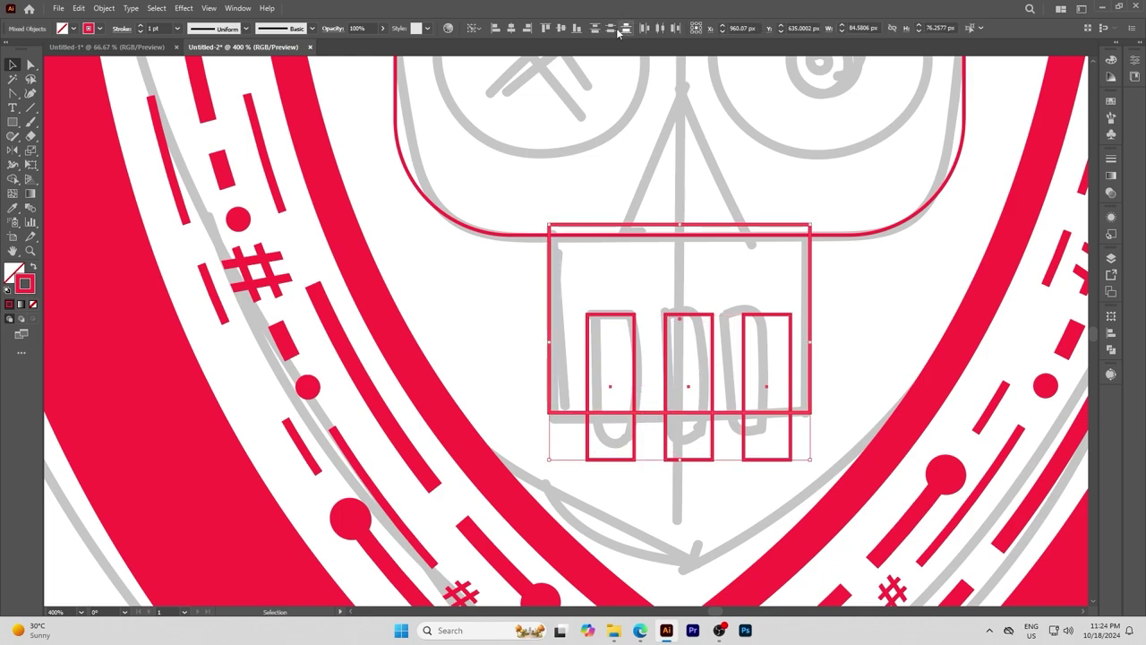
left_click(511, 27)
left_click(1111, 349)
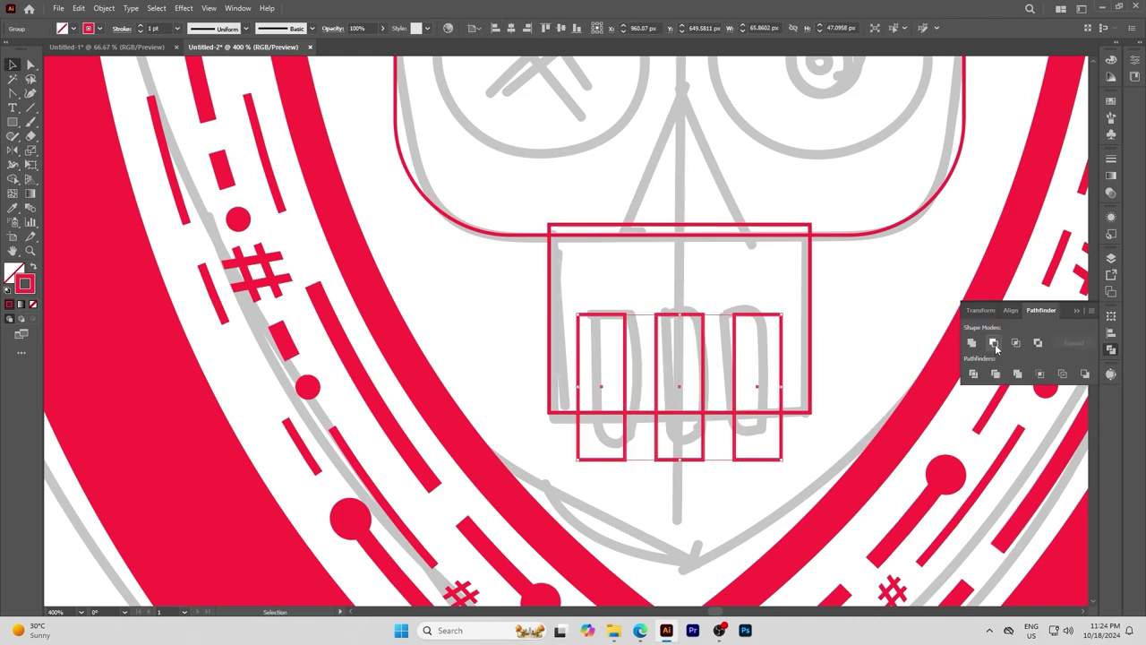
left_click(733, 416)
left_click(810, 386, "shift")
left_click(992, 342)
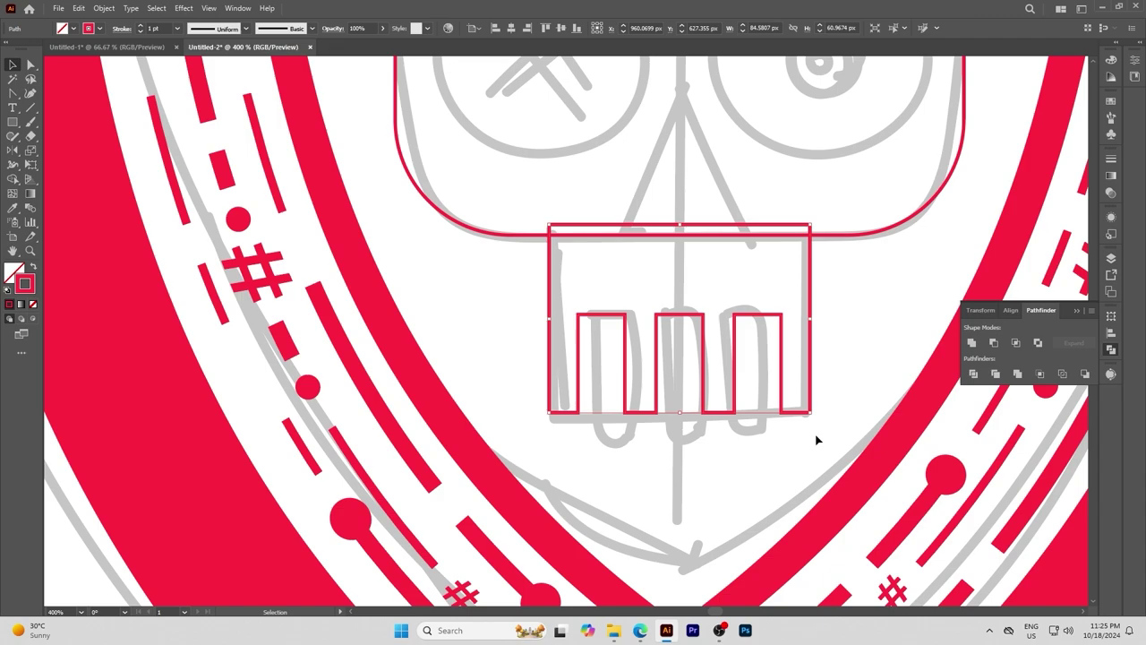
Step: Draw a star on the skull and reduce it to three points as a triangle
scroll(501, 387, "up", 3)
left_click_drag(12, 121, 52, 183)
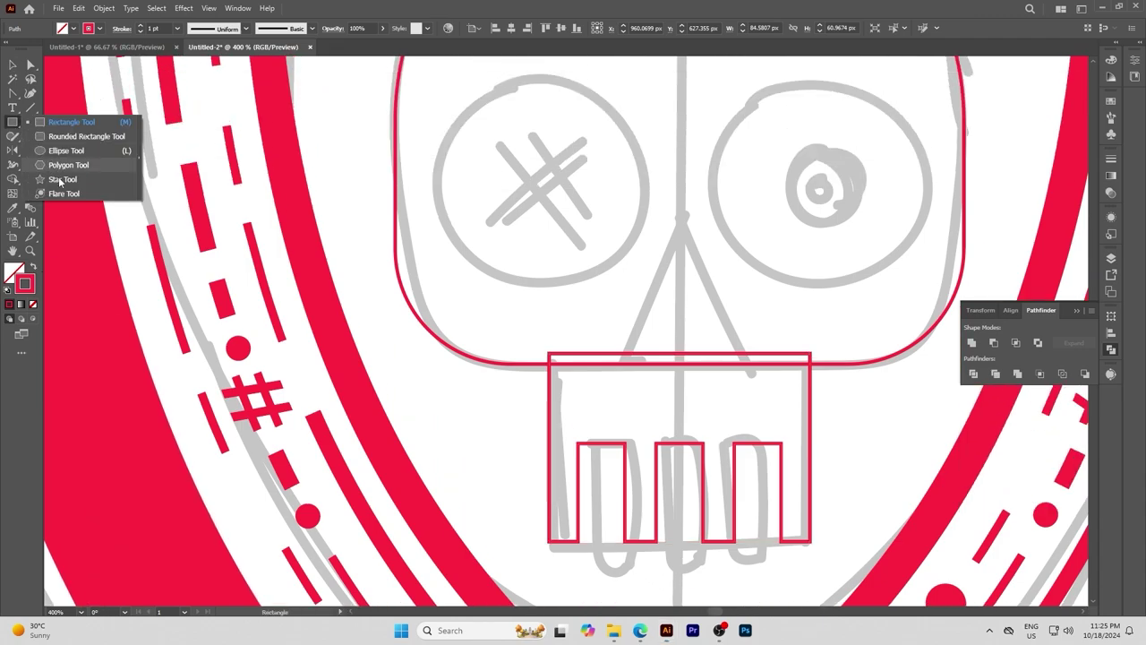
mouse_move(620, 196)
left_mouse_down()
mouse_move(664, 259)
mouse_move(621, 99)
left_mouse_up()
key("Down")
key("Down")
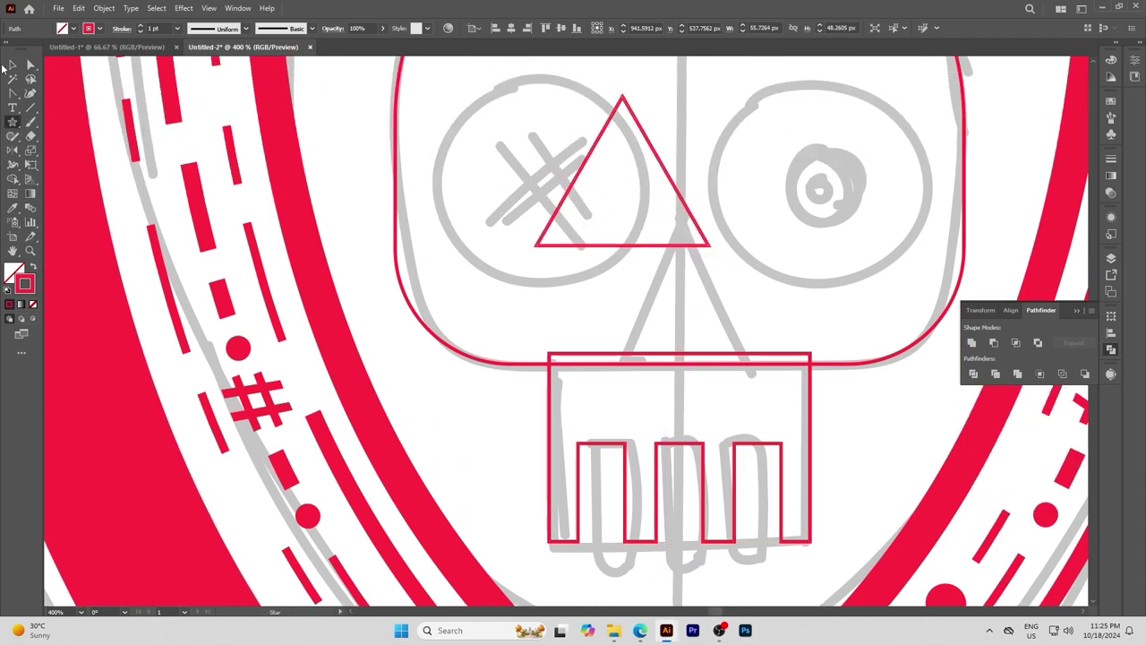
Step: Move and resize the triangle to sit on the skull's nose
key("v")
left_click_drag(657, 160, 727, 305)
left_click_drag(613, 370, 614, 369)
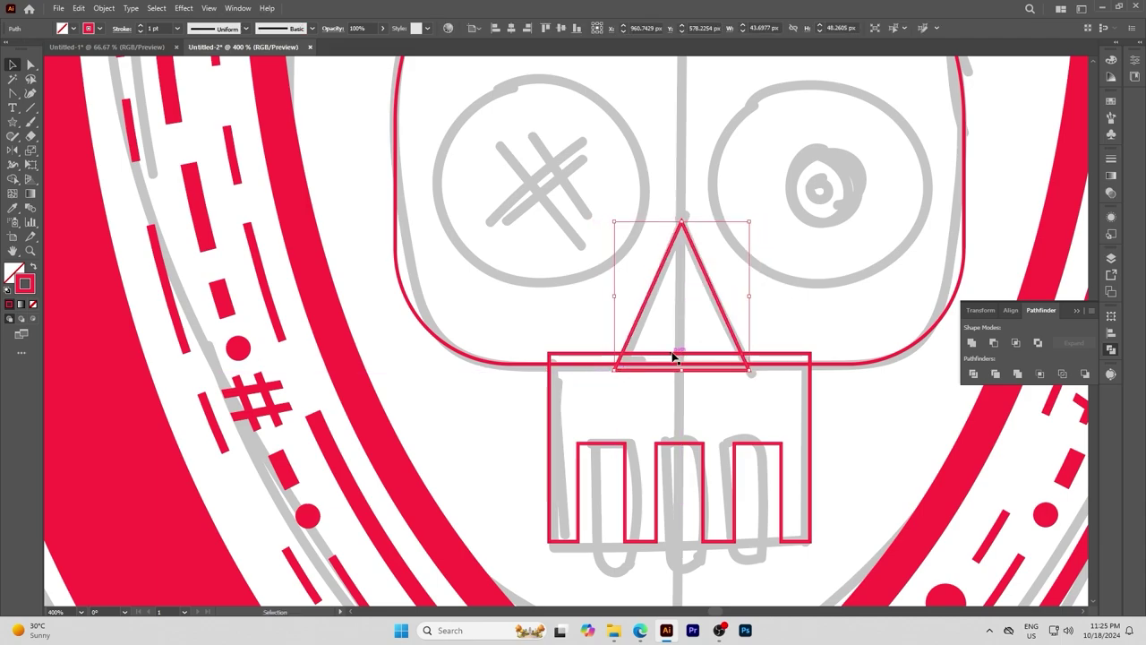
left_click(857, 367)
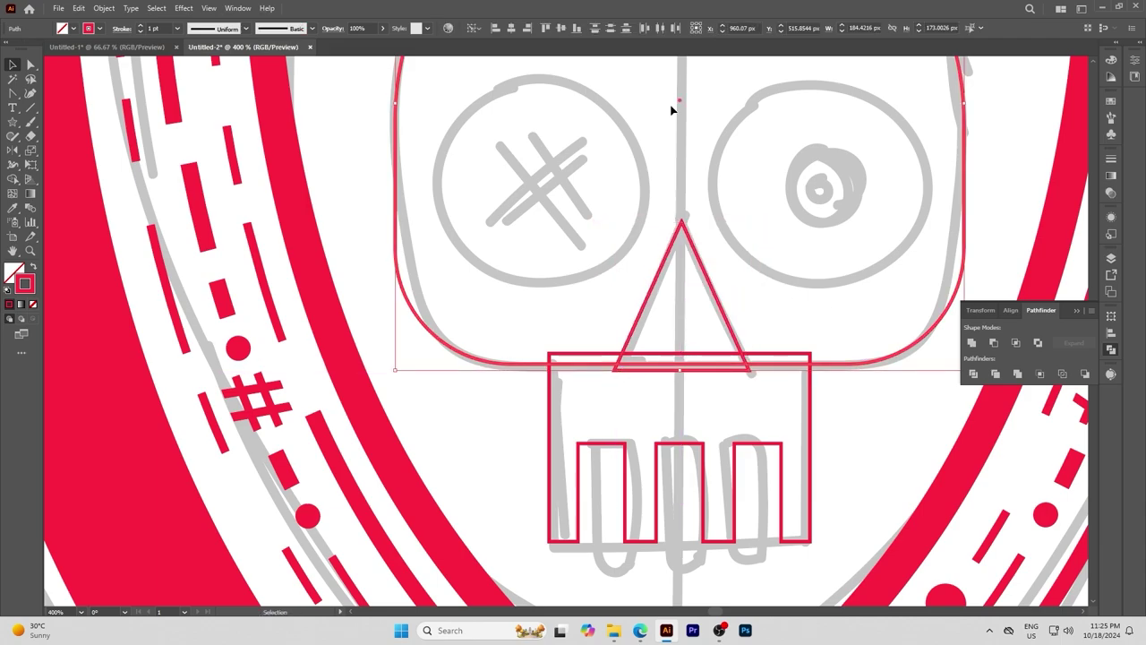
left_click(717, 258)
key("ctrl+minus")
Step: Draw a circle around the right eye and copy it onto the left eye
left_click_drag(11, 125, 63, 150)
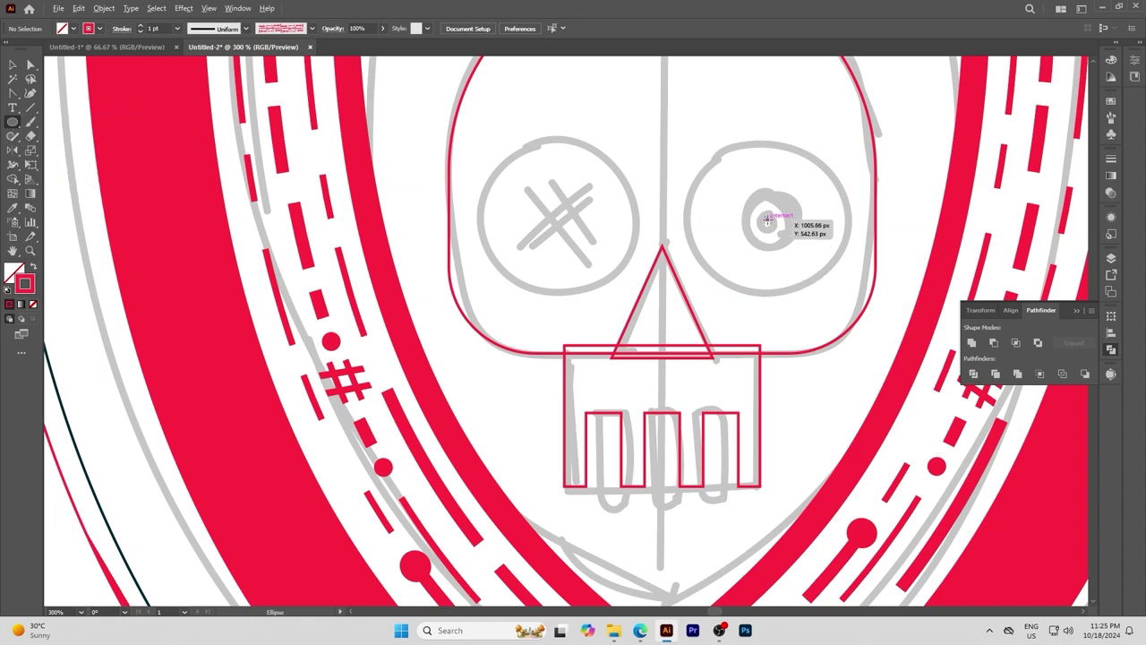
left_click_drag(768, 218, 847, 296)
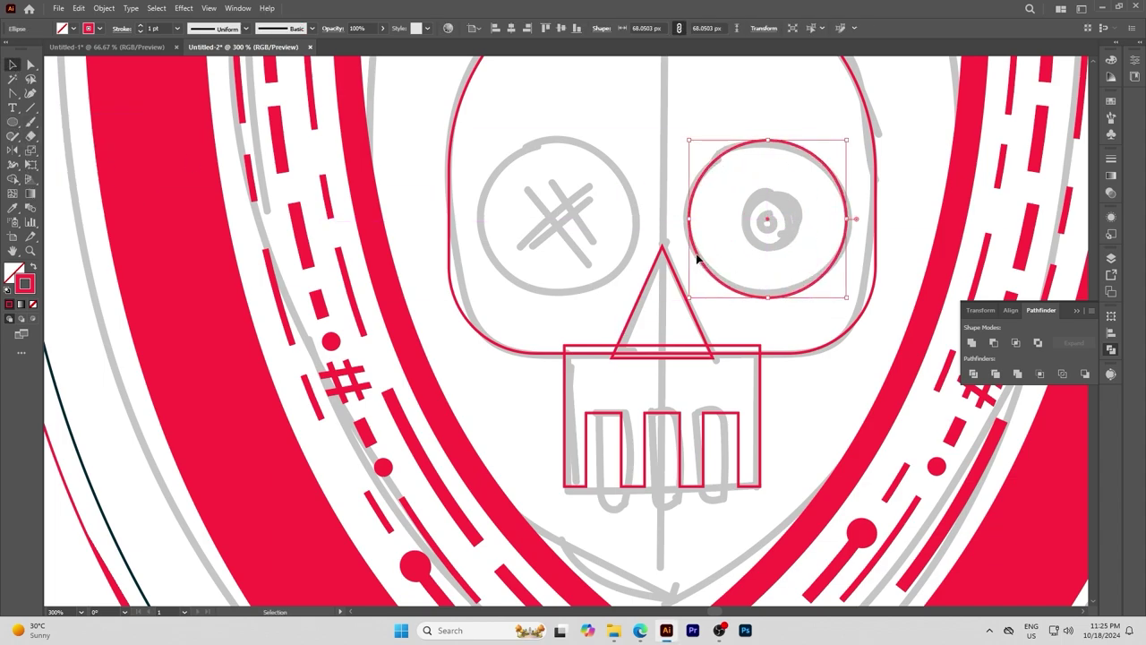
left_click_drag(699, 259, 486, 263)
scroll(775, 299, "up", 1)
Step: Make a small pupil circle and punch it out of the right eye with Minus Front
left_click_drag(771, 310, 775, 301)
left_click_drag(655, 204, 748, 204)
scroll(746, 204, "up", 2)
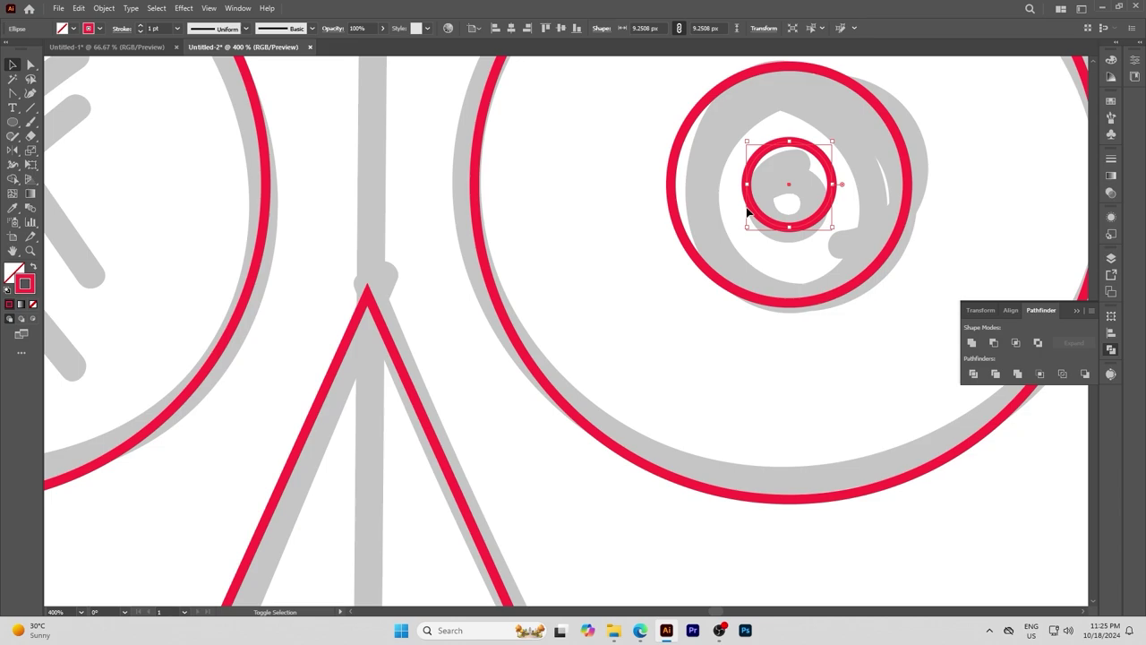
scroll(734, 179, "up", 3)
scroll(770, 197, "down", 3)
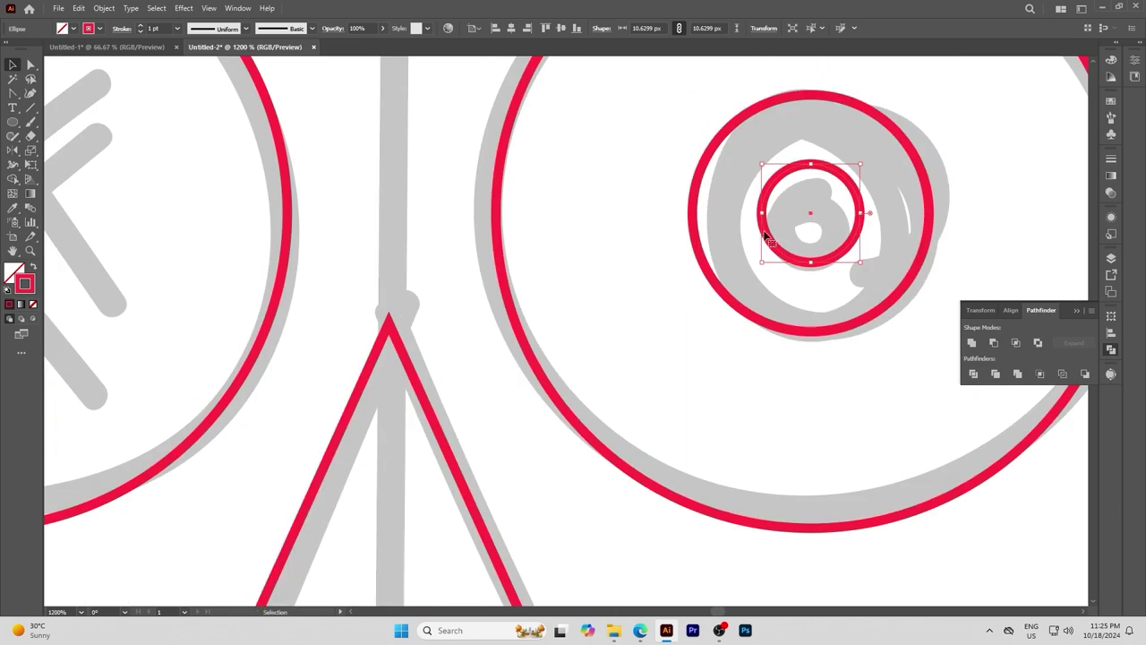
left_click(992, 343)
scroll(671, 346, "down", 3)
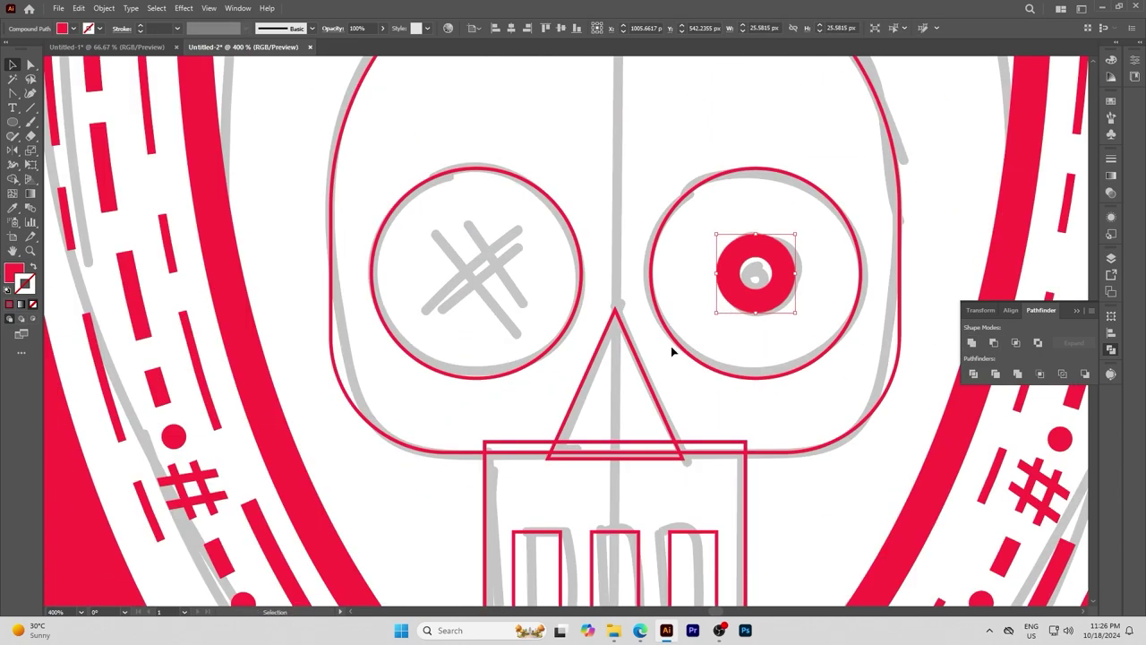
scroll(770, 354, "down", 2)
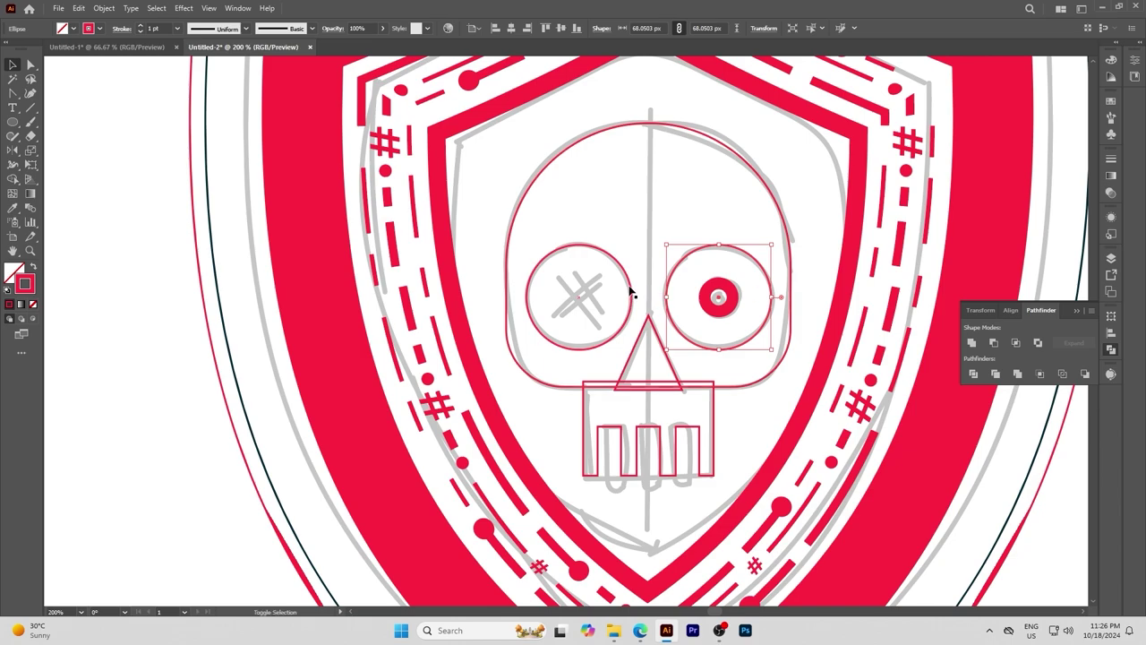
Step: Subtract the eyes and nose from the head with Minus Front, then undo it
left_click(618, 129)
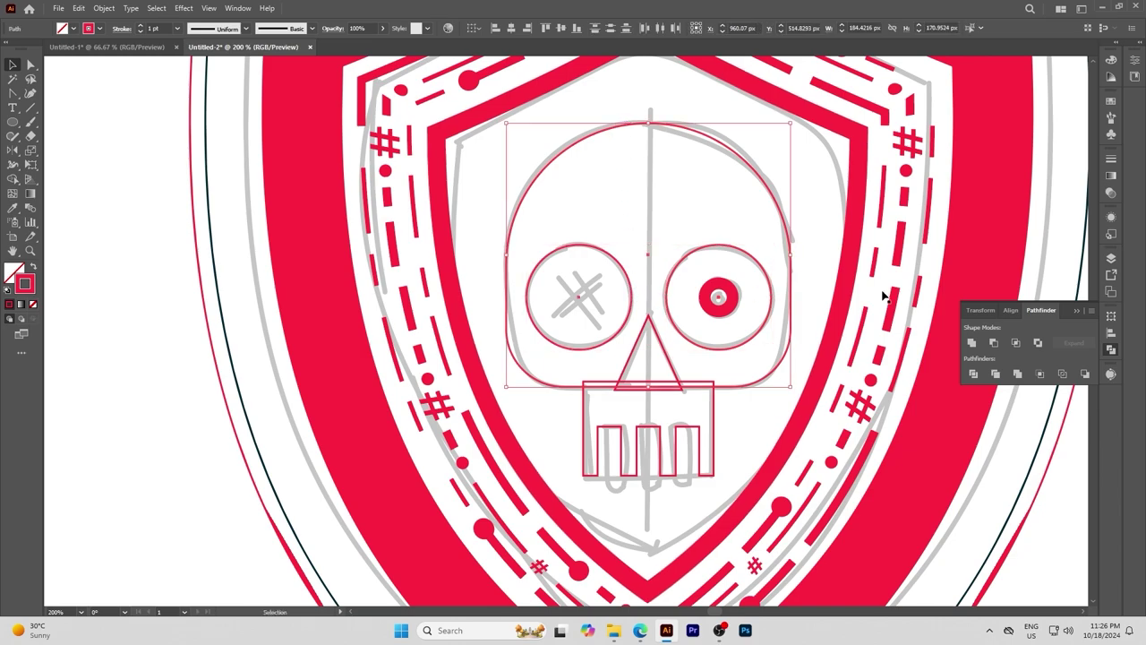
left_click(994, 342)
left_click(667, 358)
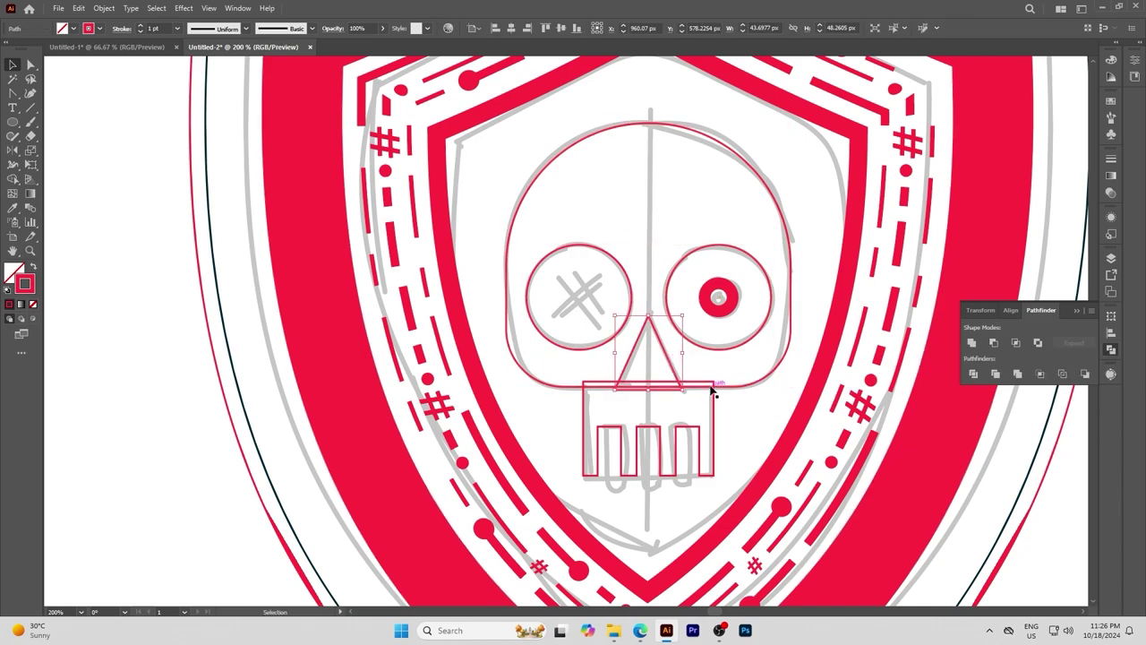
left_click(1084, 373)
key("ctrl+z")
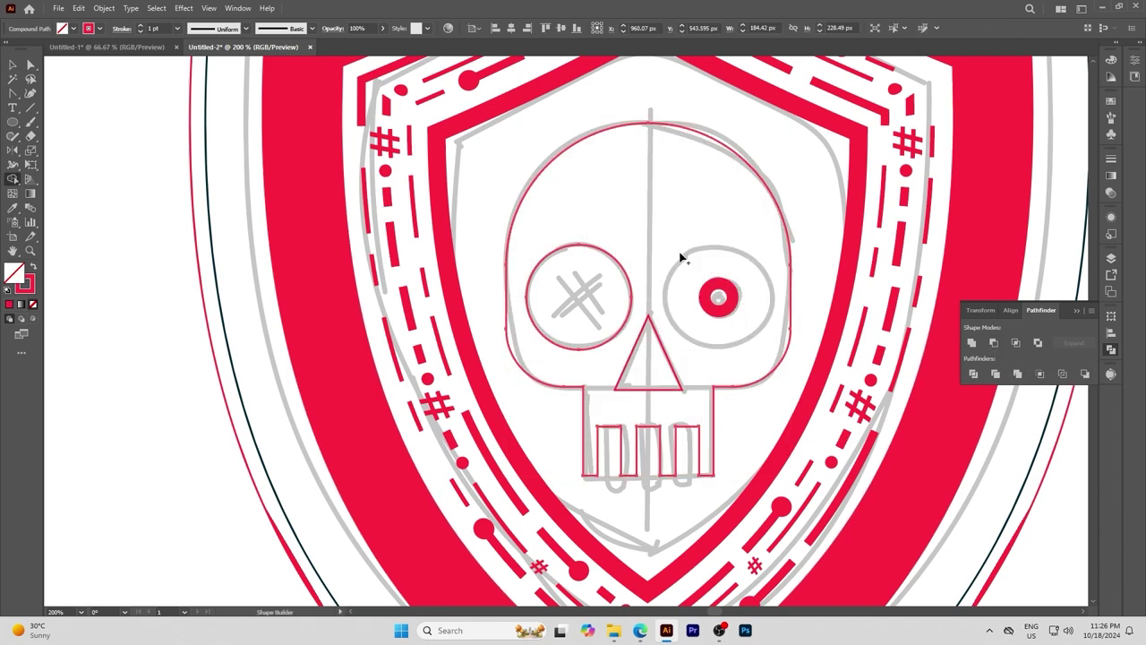
Step: Merge the skull pieces with Shape Builder and swap fill and stroke to fill it red
left_click(624, 374)
left_click(731, 392)
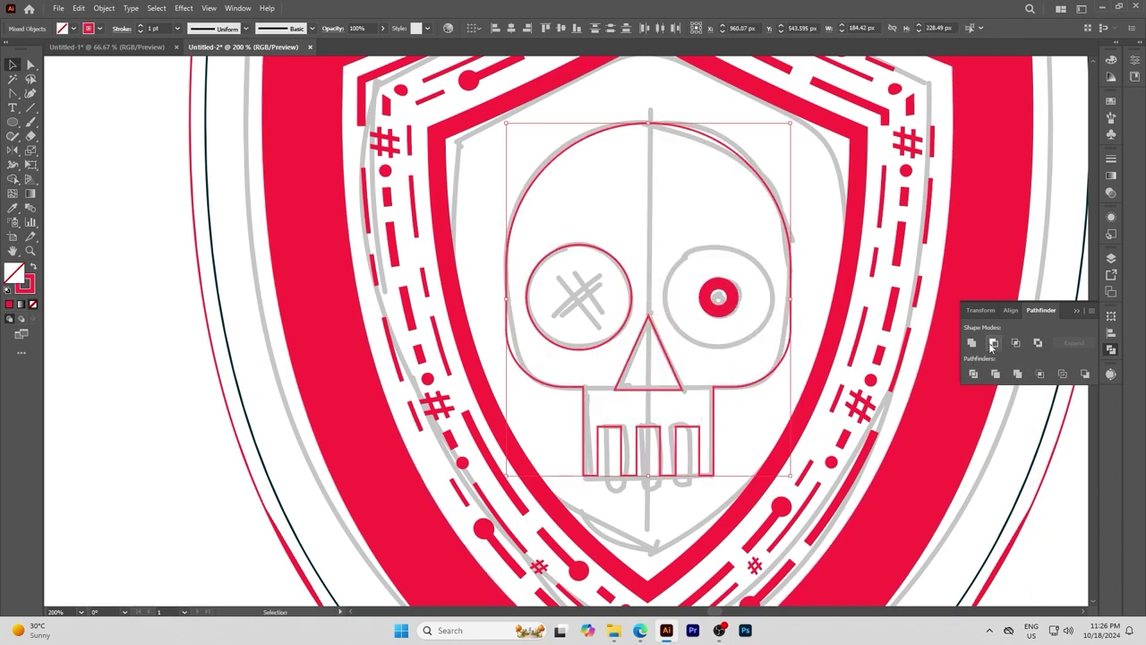
left_click(703, 392)
scroll(704, 391, "up", 2)
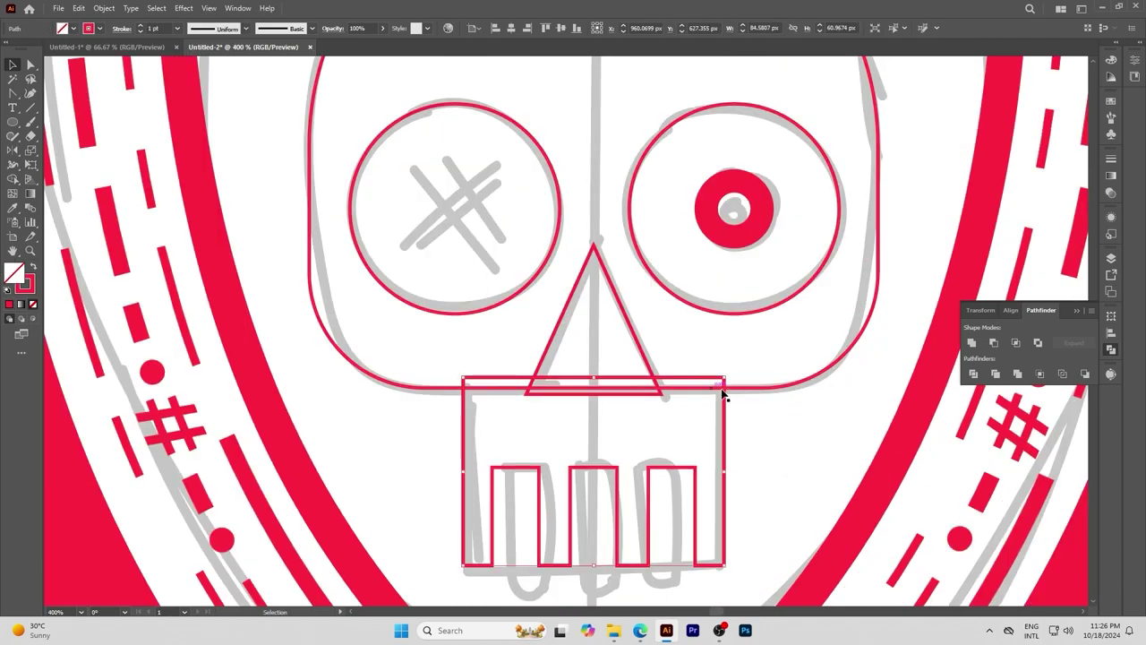
key("shift+m")
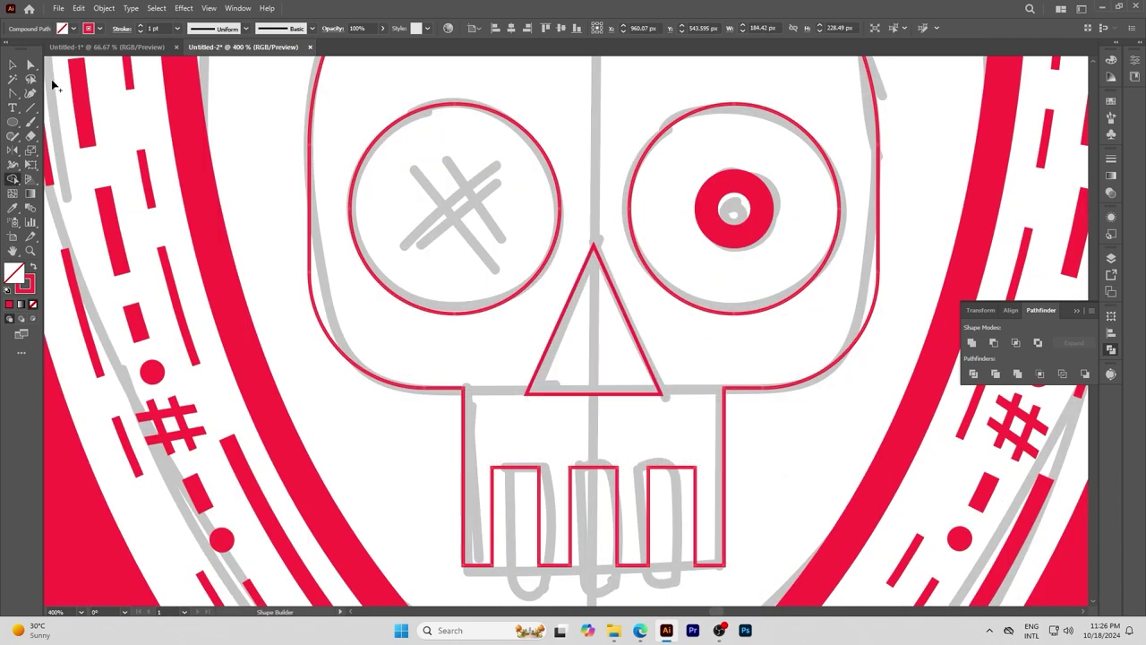
left_click(549, 356, "shift")
key("shift+m")
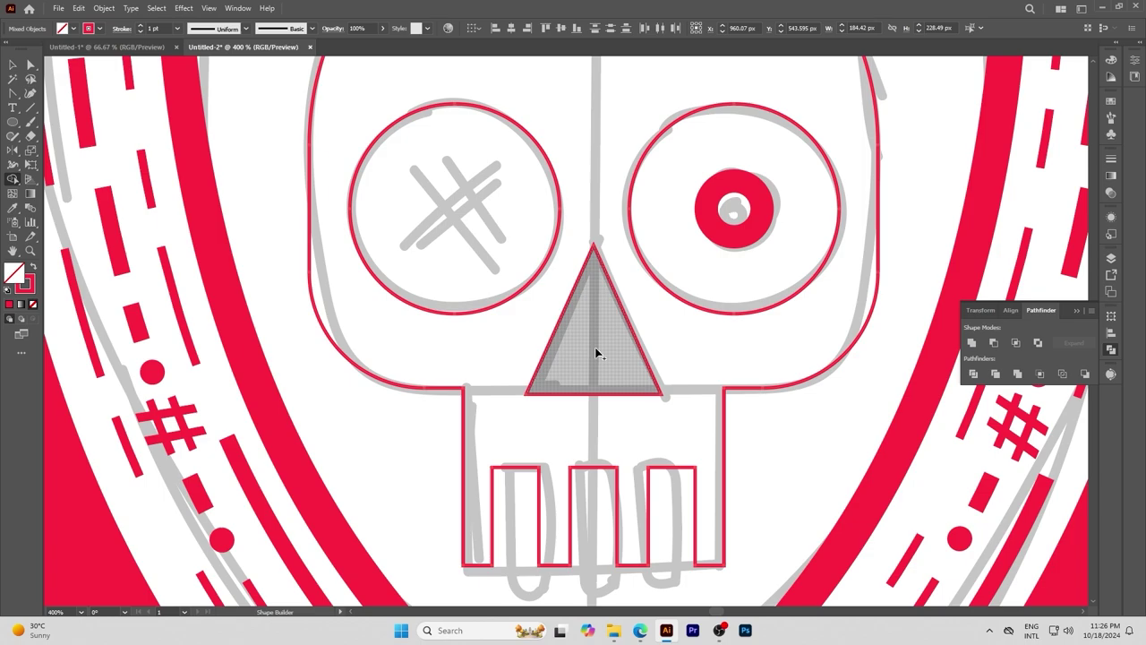
scroll(361, 374, "down", 2)
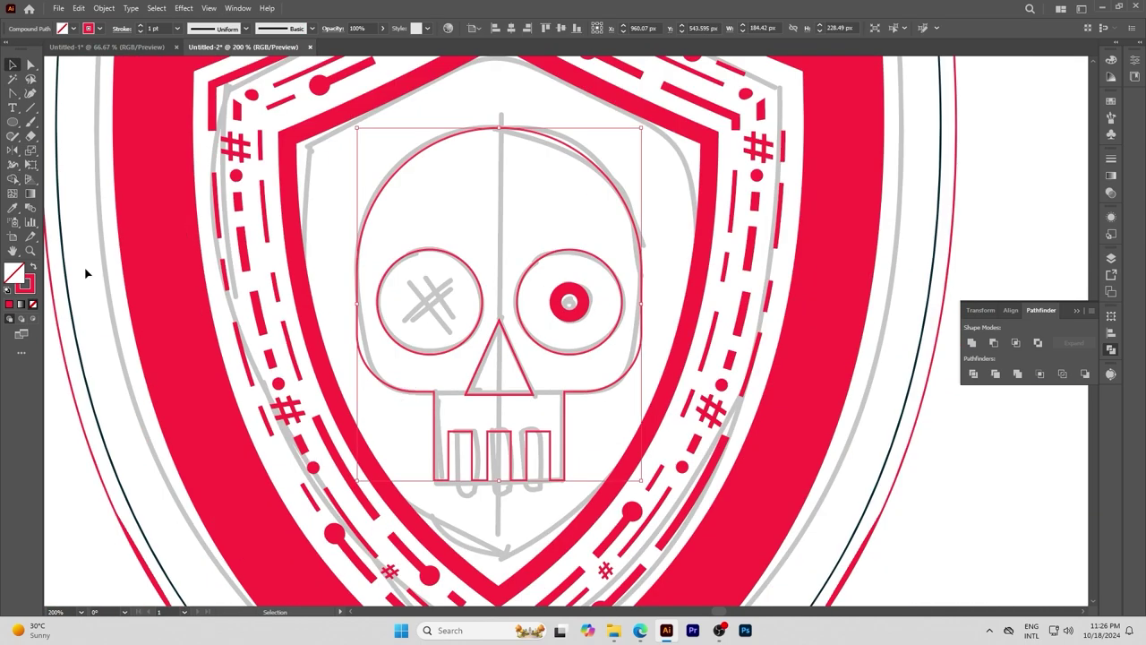
left_click(33, 267)
scroll(515, 399, "down", 3)
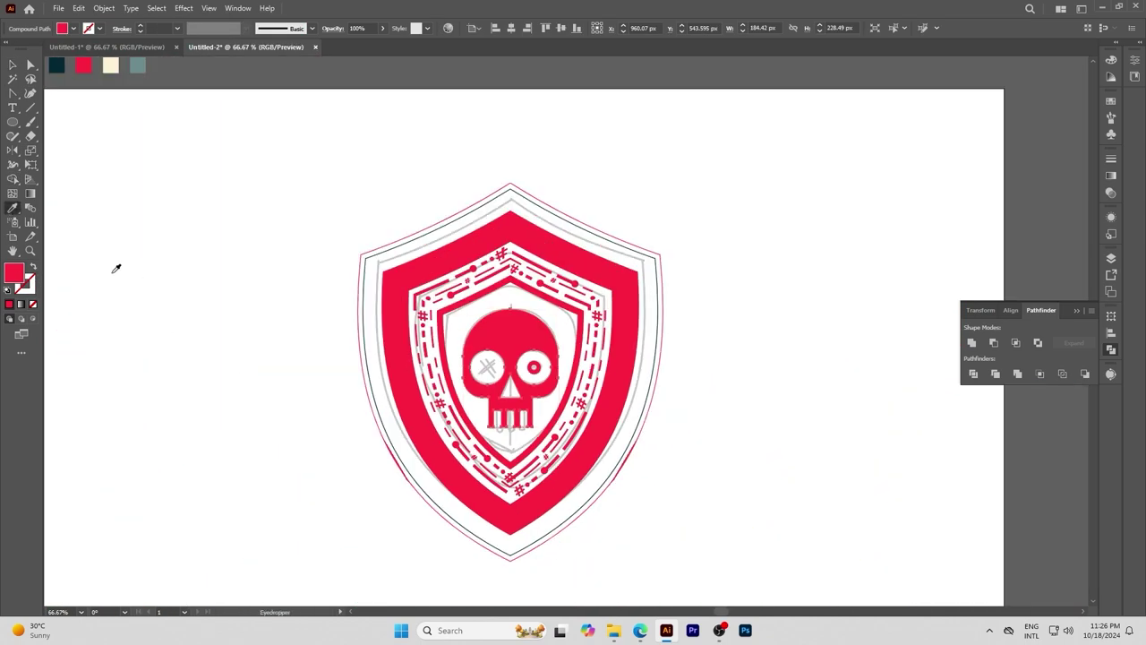
Step: Give the skull the sampled cream fill
left_click(110, 64)
key("v")
left_click(417, 363)
scroll(475, 420, "up", 3)
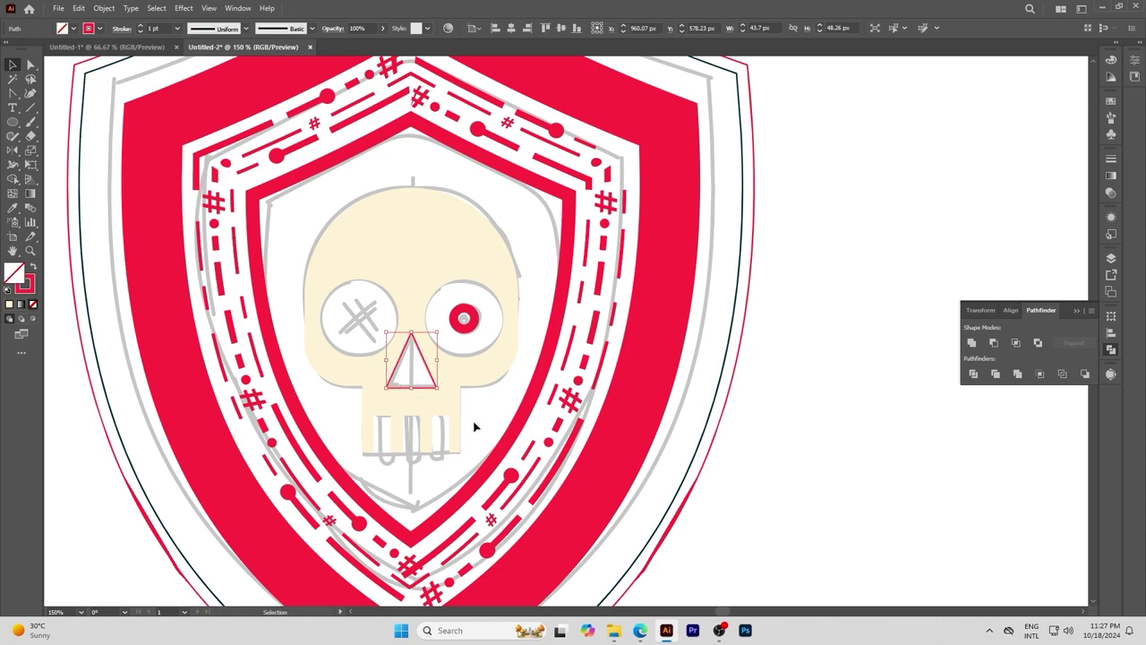
left_click(476, 429)
Step: Draw a vertical line from above to below the skull and centre it on the skull
left_click(13, 93)
left_click(412, 157)
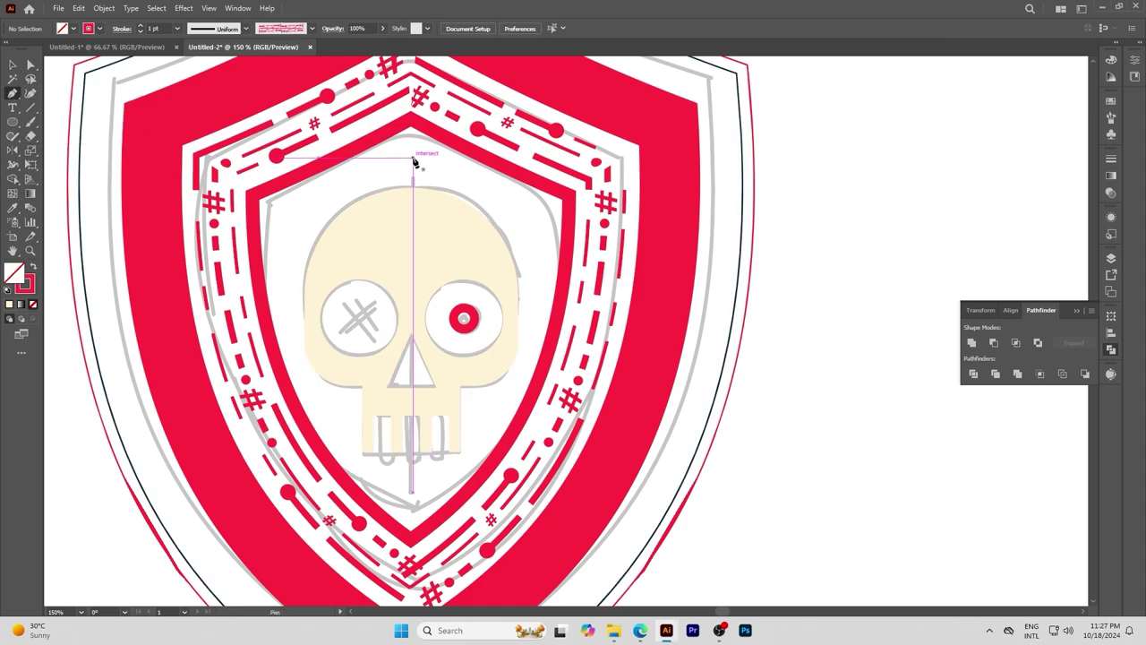
left_click(413, 495)
left_click(12, 65)
left_click(396, 242, "shift")
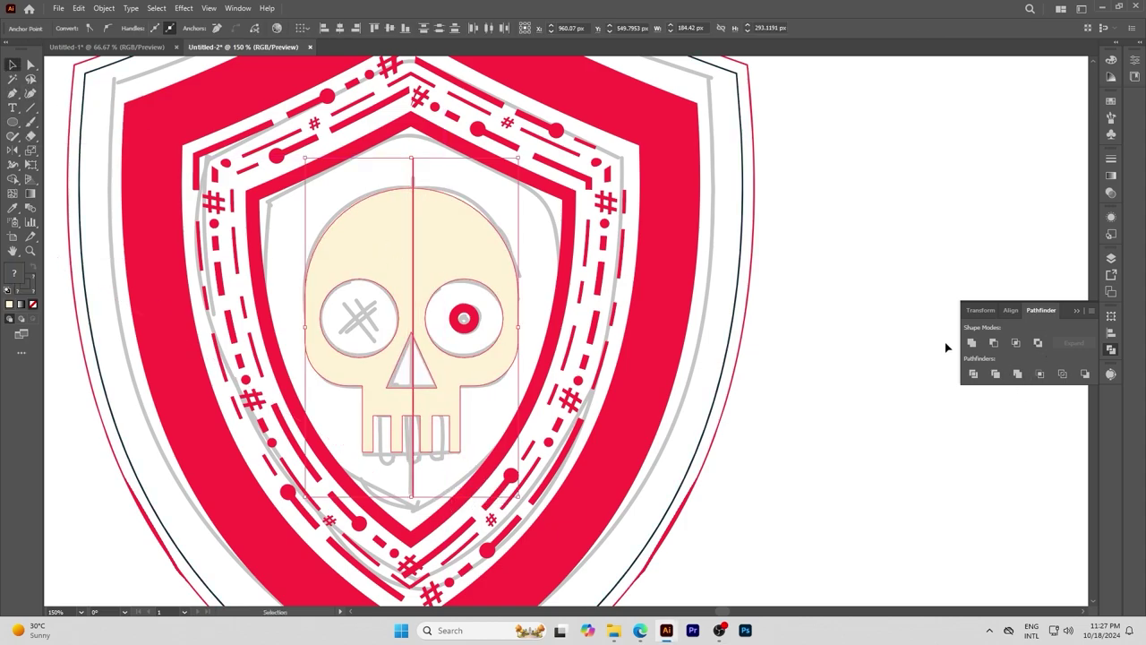
left_click(340, 28)
key("ctrl+z")
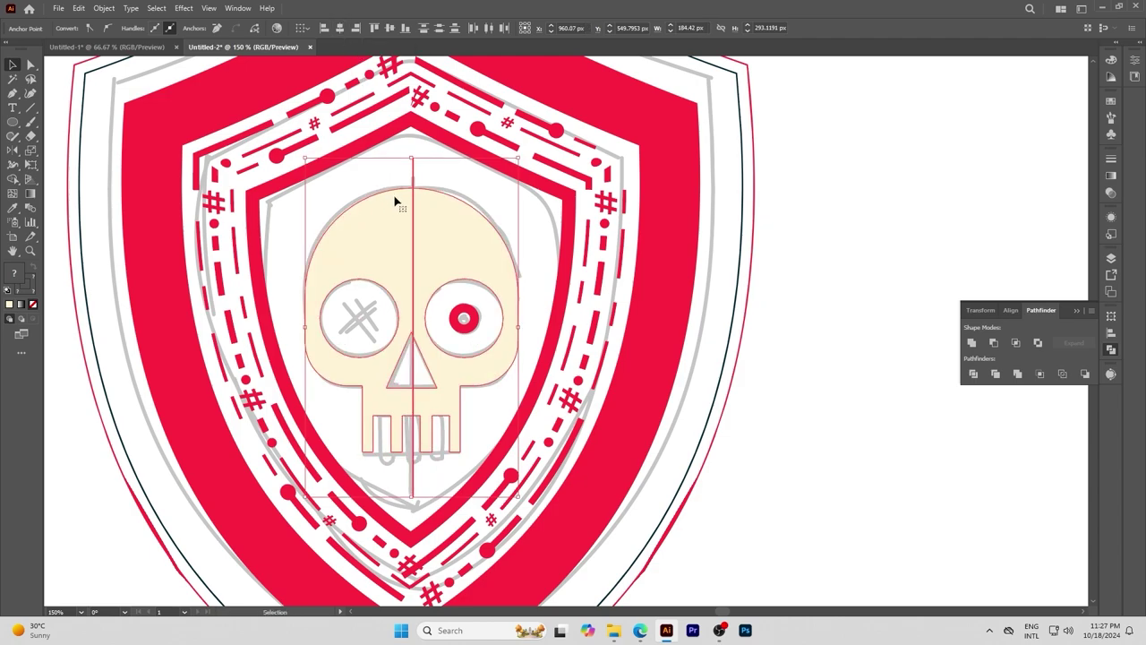
left_click(511, 28)
left_click(408, 177)
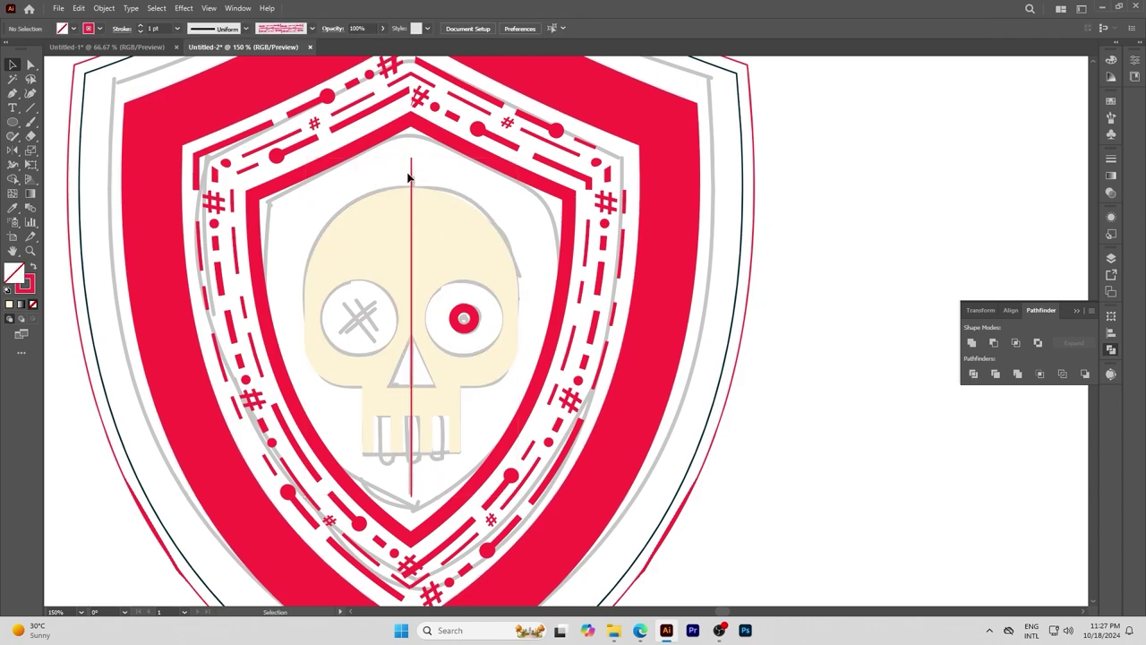
Step: Divide the skull along the line with Pathfinder and ungroup the two halves
left_click(414, 180)
left_click(438, 220, "shift")
left_click(974, 374)
right_click(761, 119)
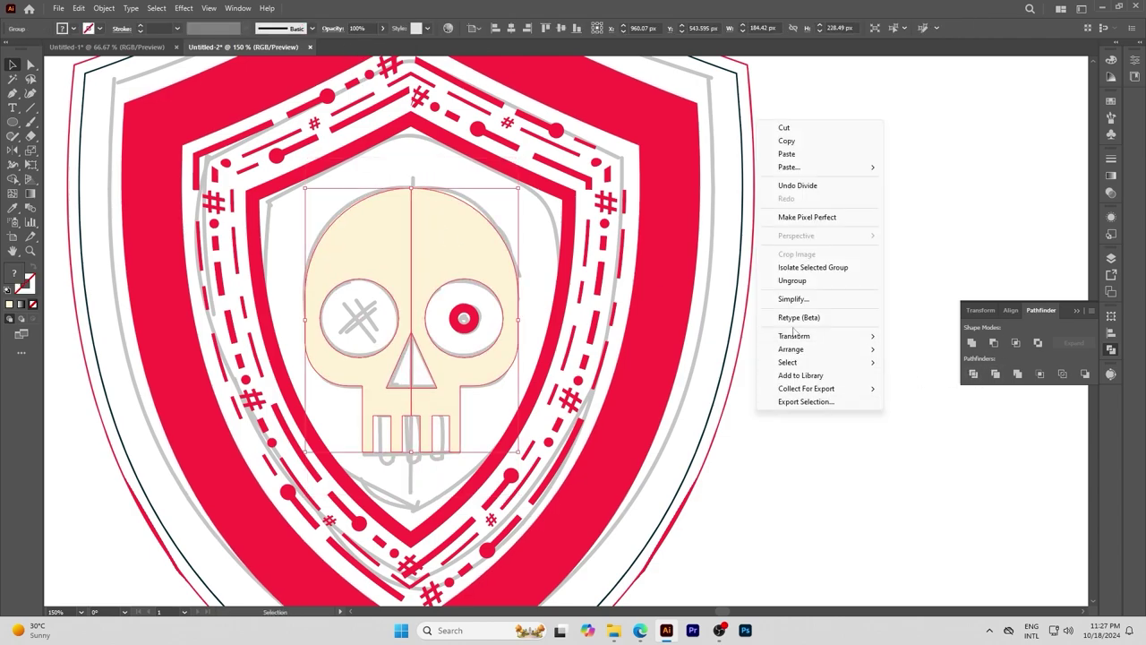
left_click(810, 283)
left_click(724, 325)
Step: Fill the right skull half with the teal swatch colour
left_click(450, 256)
key("ctrl+minus")
key("ctrl+minus")
key("i")
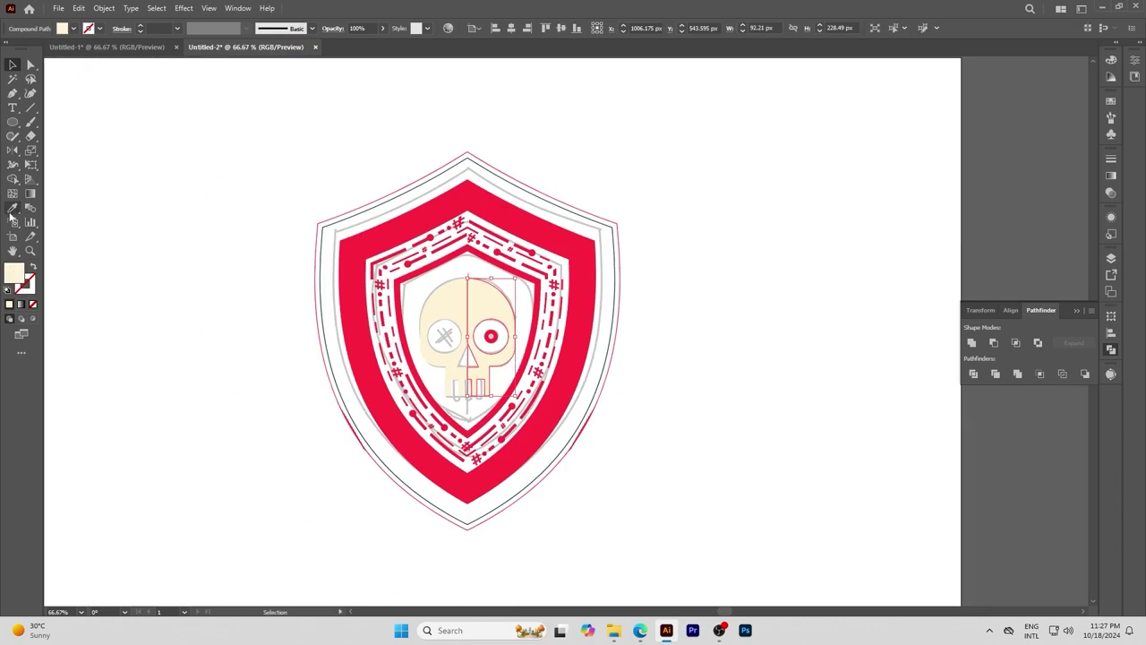
key("ctrl+minus")
left_click(13, 65)
key("ctrl+shift+a")
key("ctrl+plus")
key("ctrl+plus")
key("ctrl+plus")
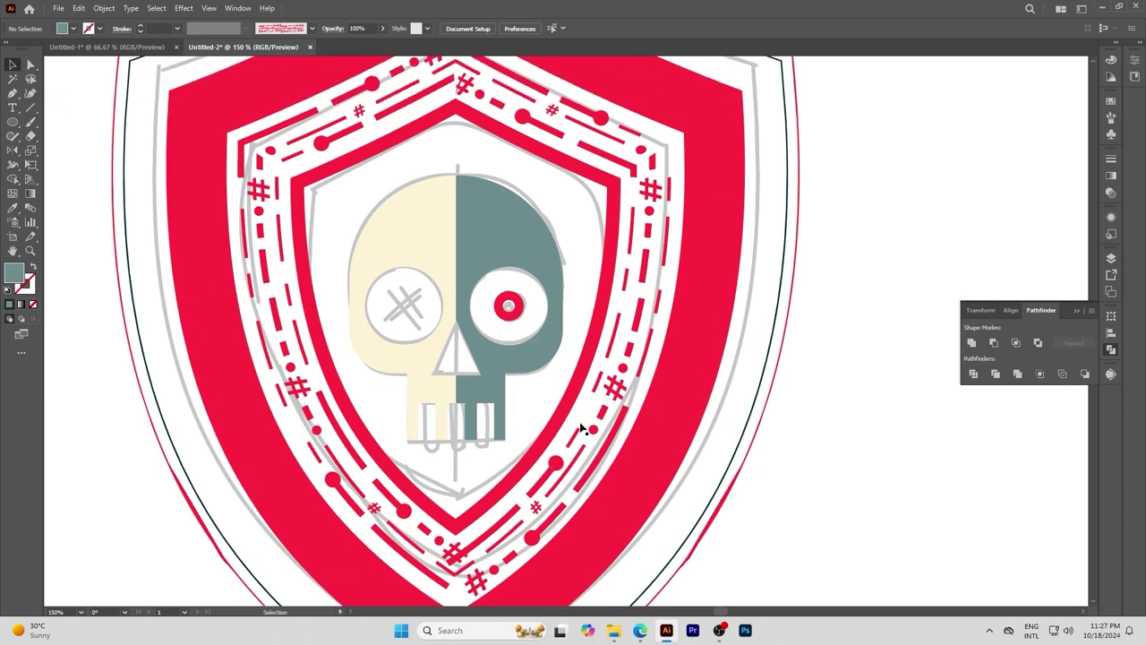
key("ctrl+minus")
key("ctrl+minus")
key("ctrl+minus")
Step: Add a # text object beside the shield set in Poppins SemiBold
left_click(13, 107)
left_click(450, 380)
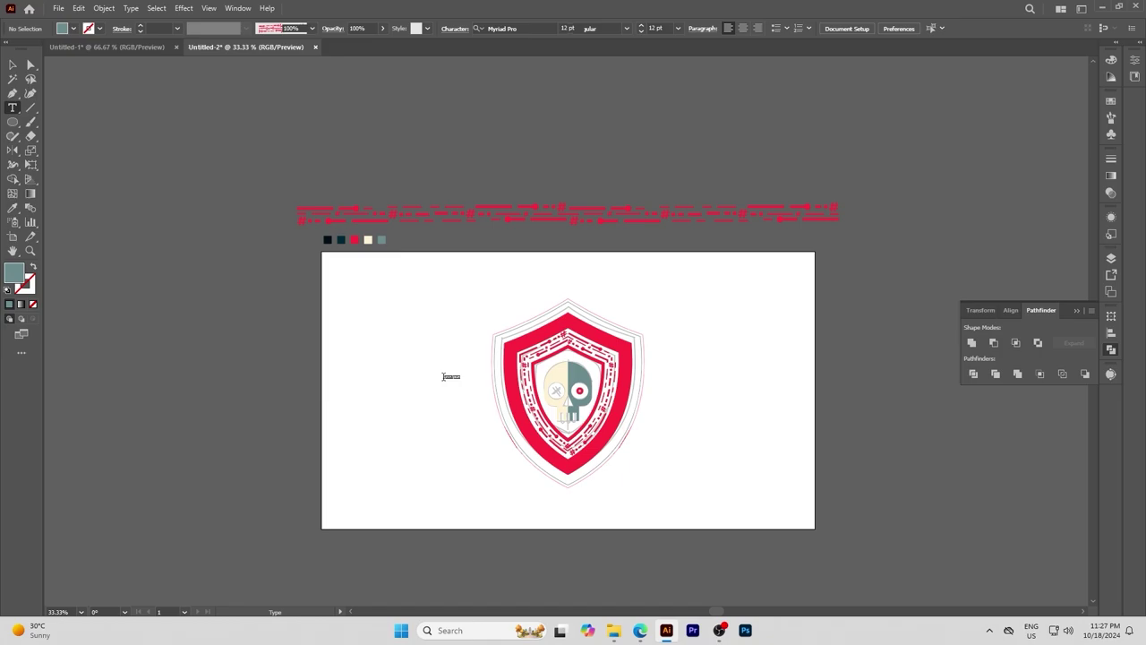
key("ctrl+plus")
key("ctrl+plus")
key("ctrl+plus")
type("#")
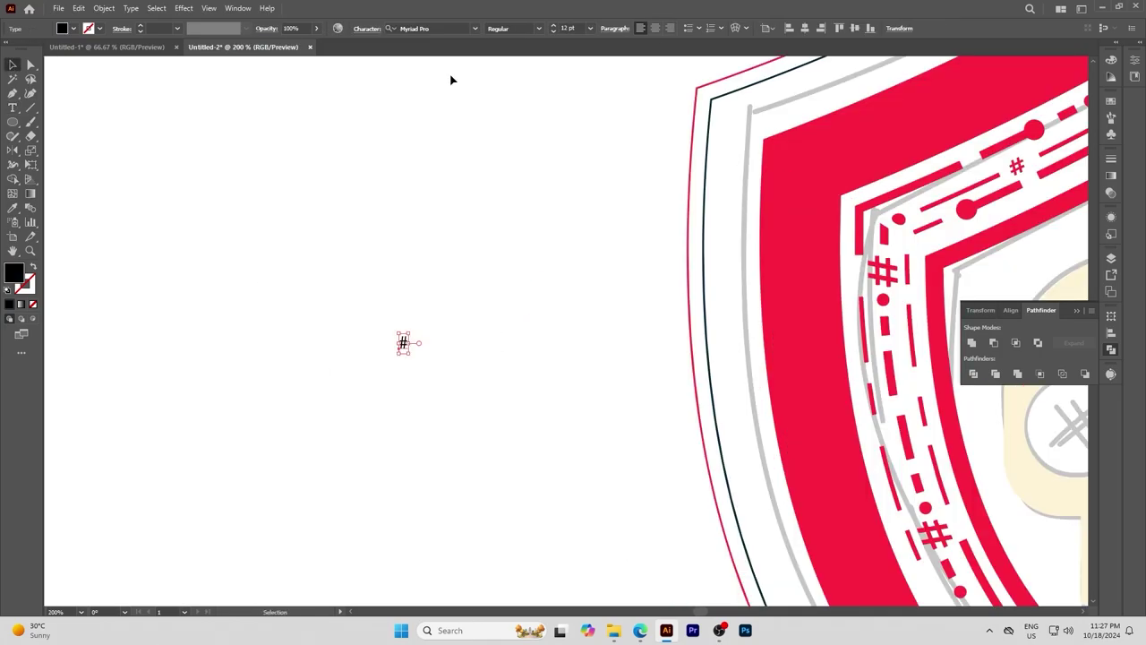
type("Ny")
key("Return")
left_click(302, 378)
key("ctrl+minus")
key("ctrl+minus")
Step: Move the # into the skull's left eye, convert it to outlines, centre it and colour it red
key("ctrl+plus")
key("ctrl+plus")
key("ctrl+plus")
left_click_drag(638, 423, 637, 413)
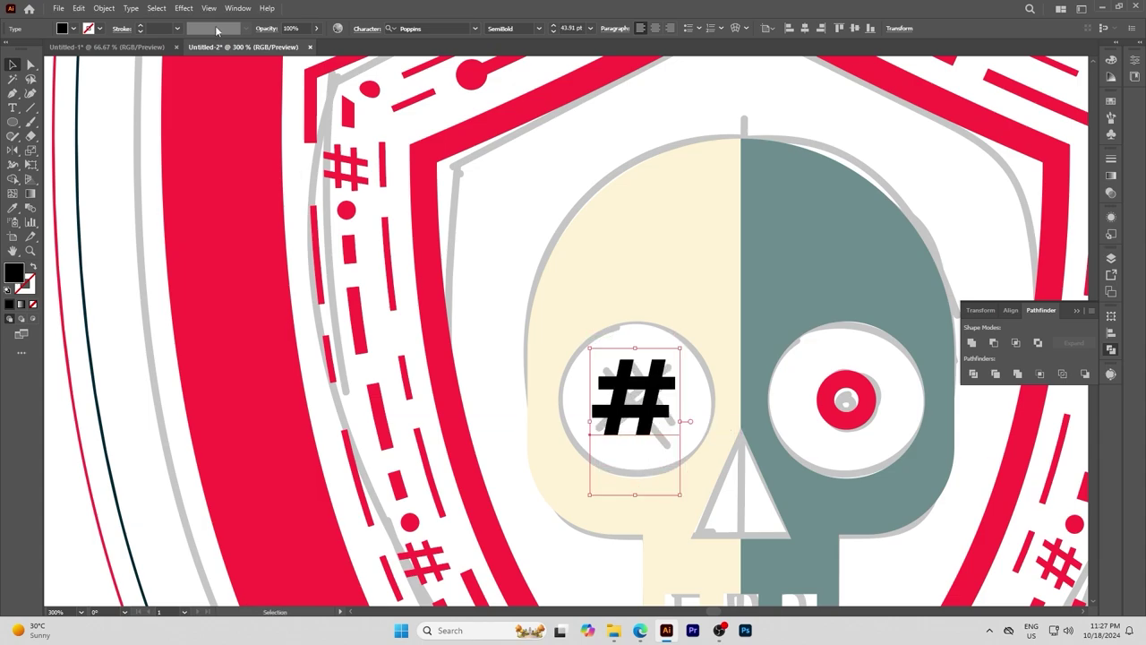
right_click(600, 369)
left_click(660, 171)
key("ctrl+plus")
key("ctrl+plus")
left_click_drag(641, 352, 641, 358)
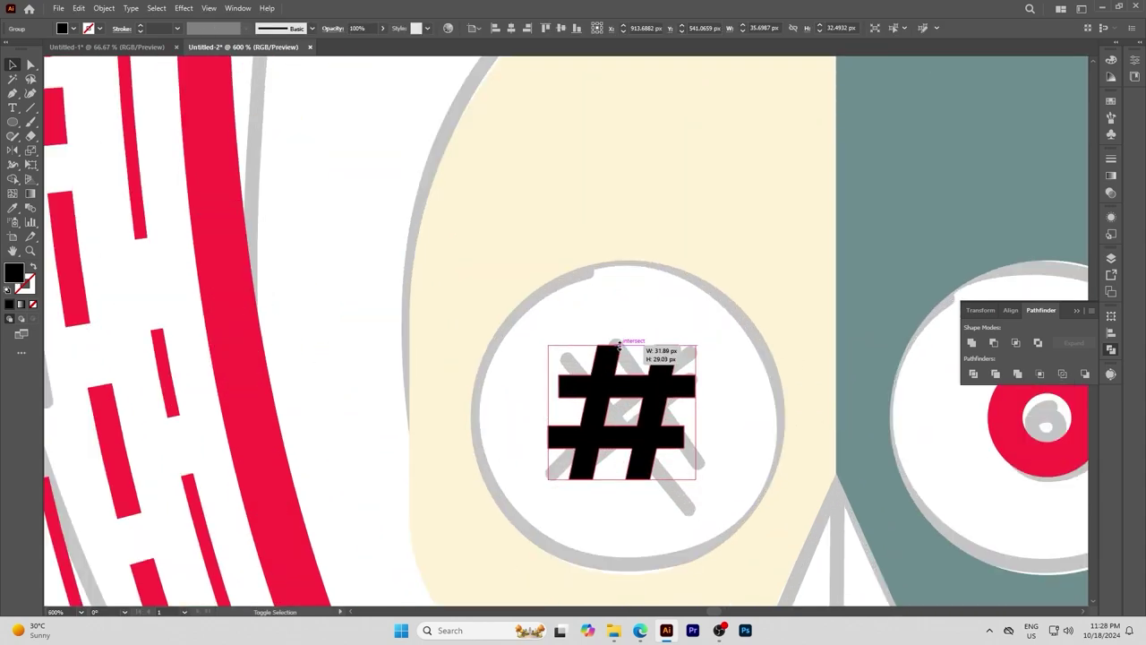
left_click(998, 468, "shift")
key("ctrl+minus")
key("ctrl+minus")
key("ctrl+minus")
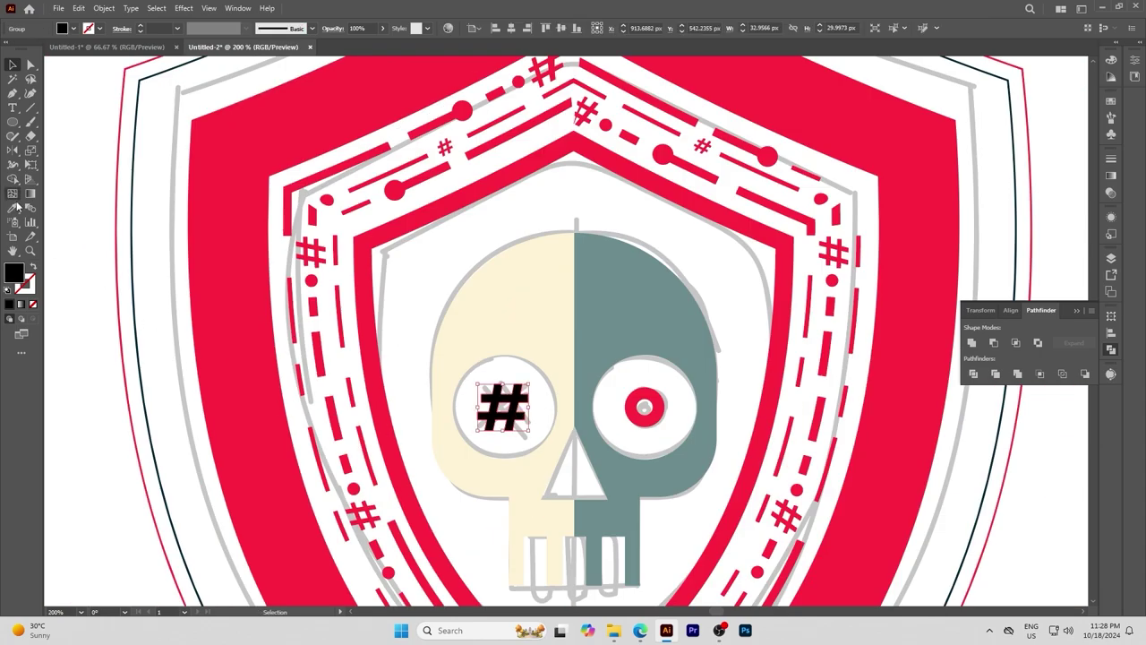
left_click(641, 407)
Step: Swap the shield's thin outer outline from stroke to a solid fill
key("v")
left_click(121, 141)
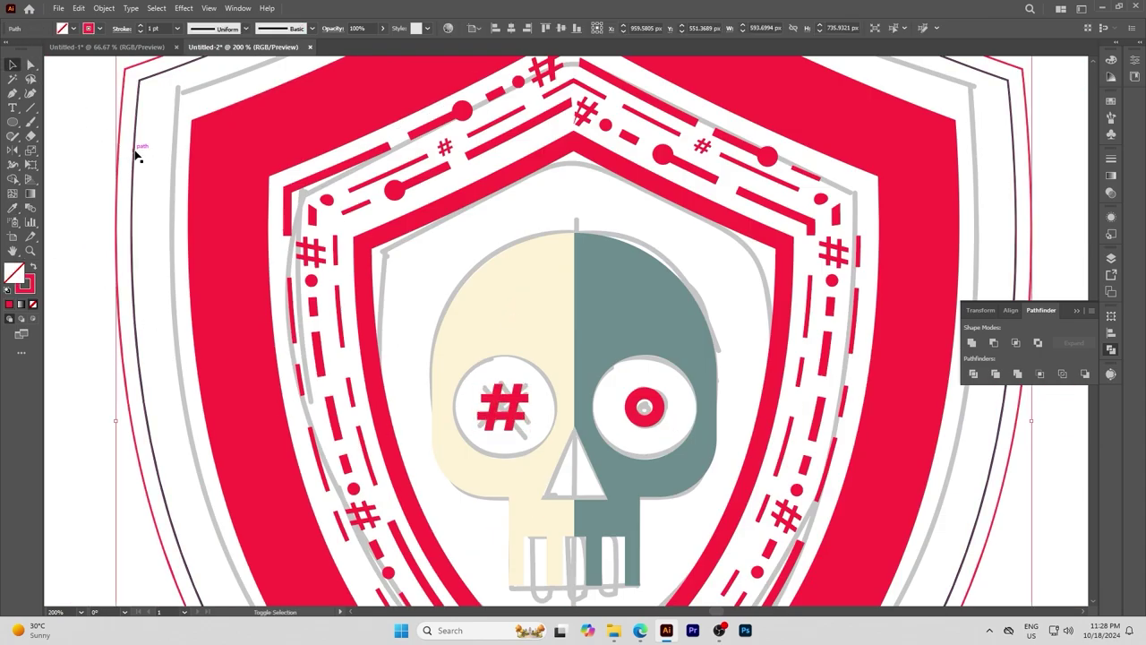
key("shift+x")
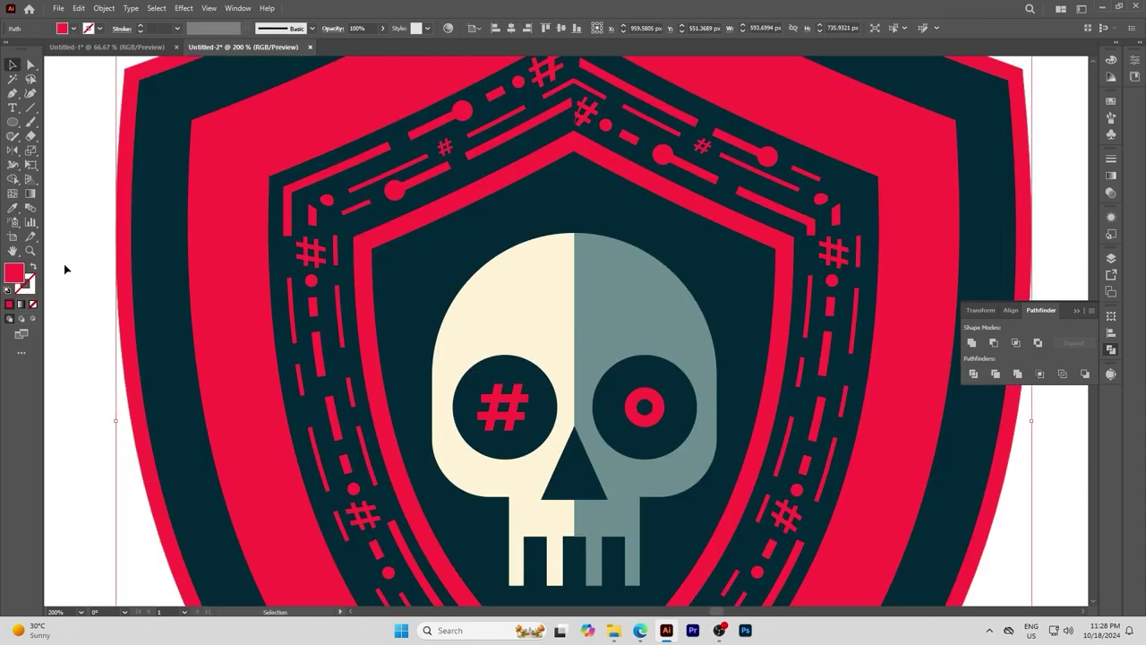
key("ctrl+0")
scroll(350, 332, "down", 1)
left_click(350, 332)
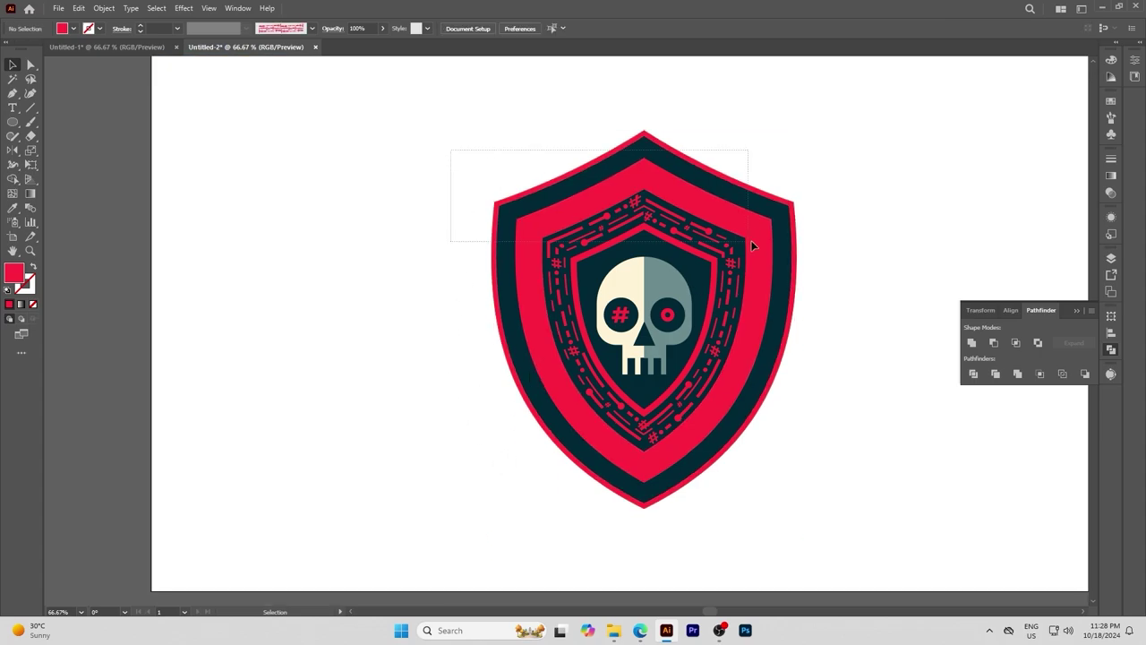
Step: Select the whole shield and stretch it slightly wider
key("ctrl+a")
scroll(669, 151, "up", 3)
scroll(605, 340, "down", 4)
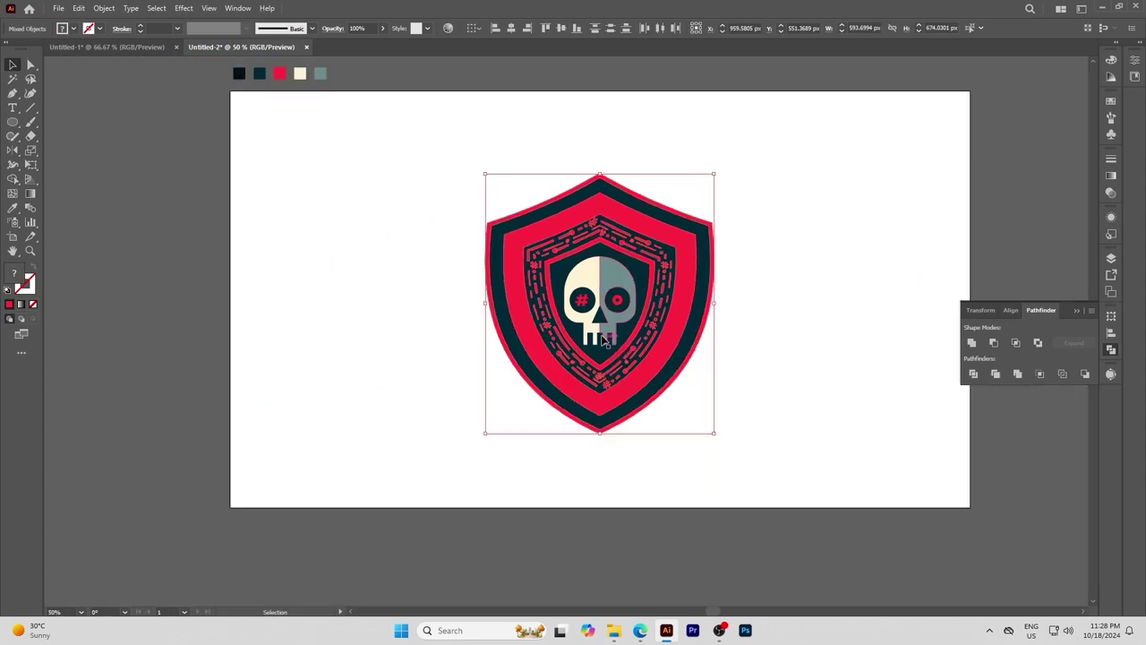
key("ctrl+1")
left_click(891, 369)
left_click(690, 369)
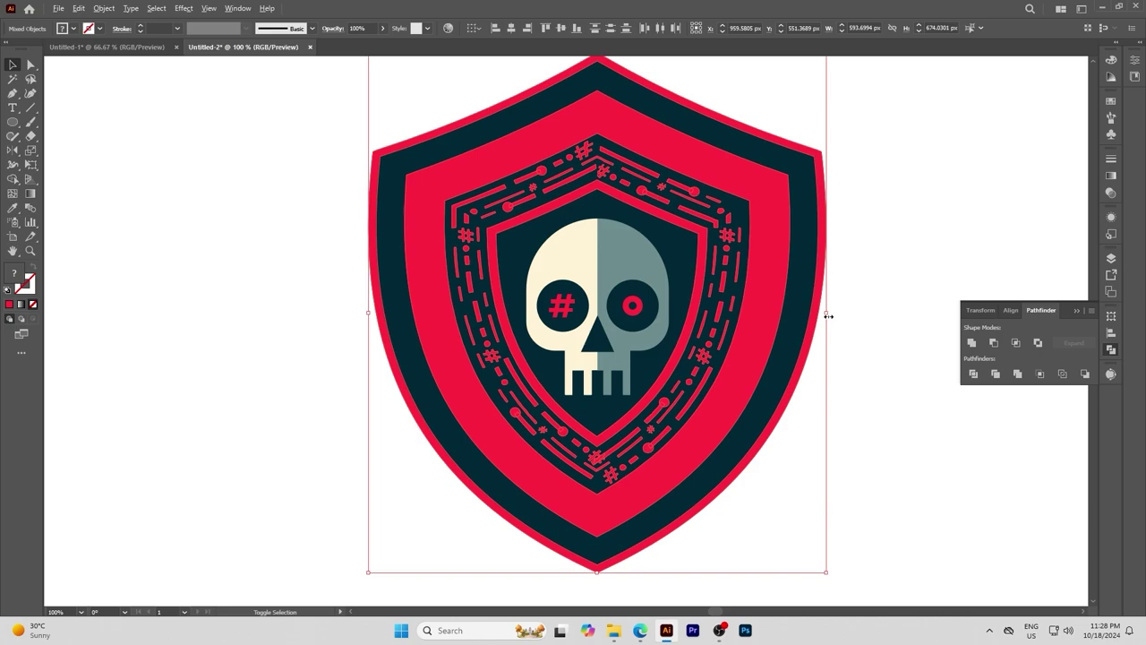
left_click_drag(824, 310, 836, 314)
scroll(796, 419, "down", 3)
right_click(673, 491)
left_click(836, 388)
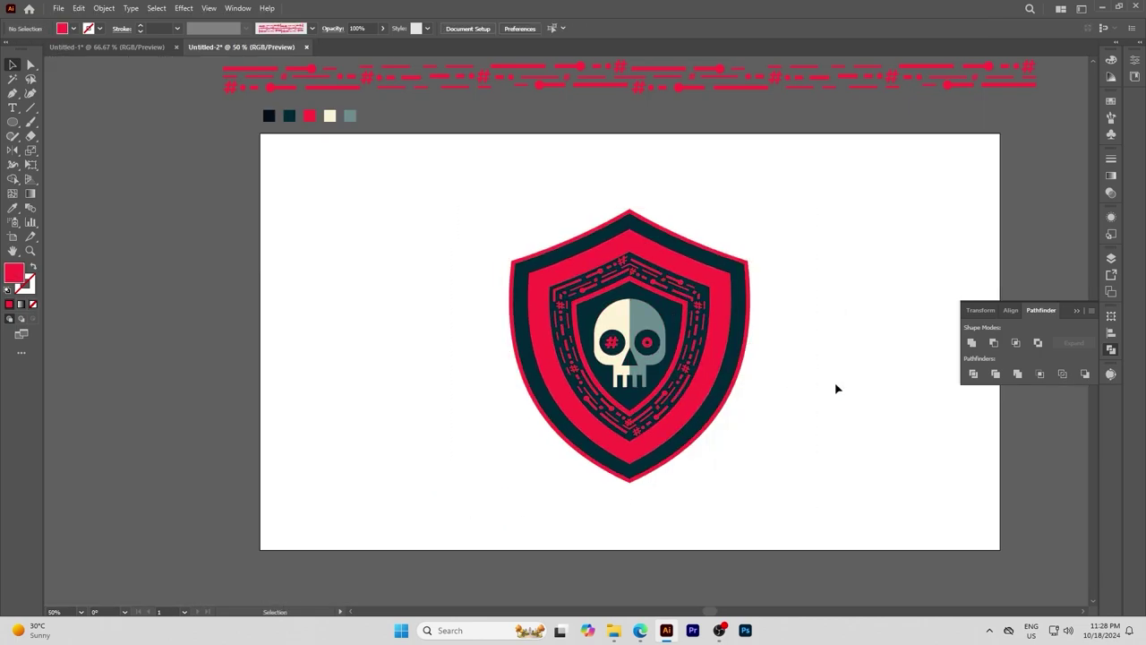
Step: Widen the shield a little more from the right side and group all its parts
left_click_drag(786, 333, 690, 384)
key("ctrl+1")
left_click_drag(795, 361, 800, 349)
scroll(814, 238, "down", 3)
right_click(672, 225)
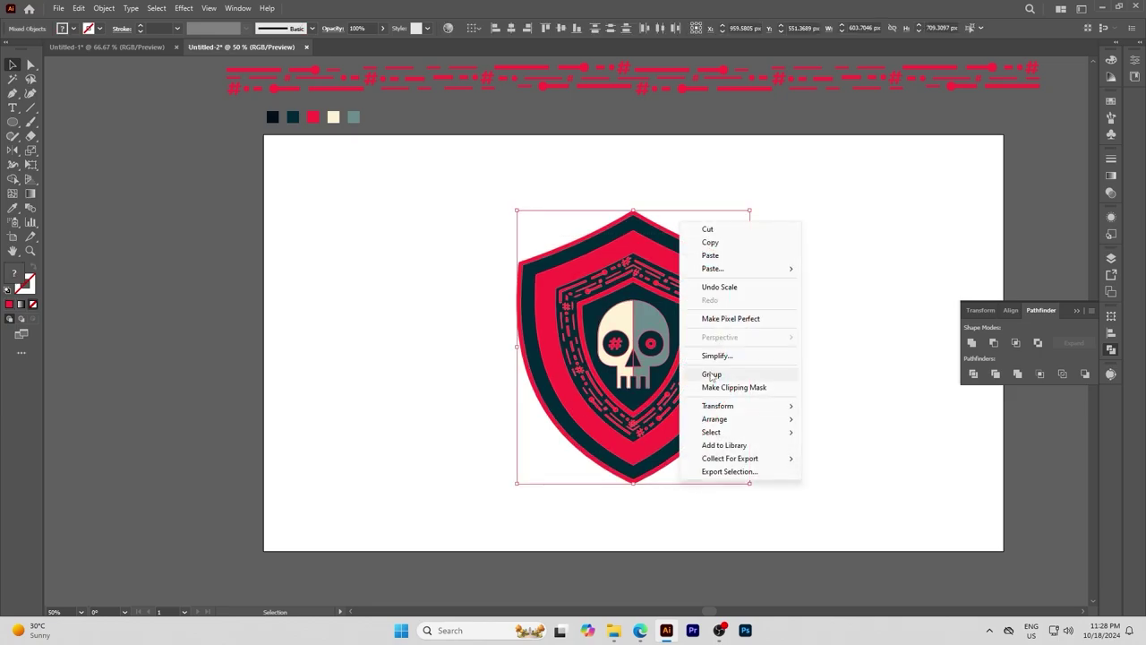
left_click(737, 418)
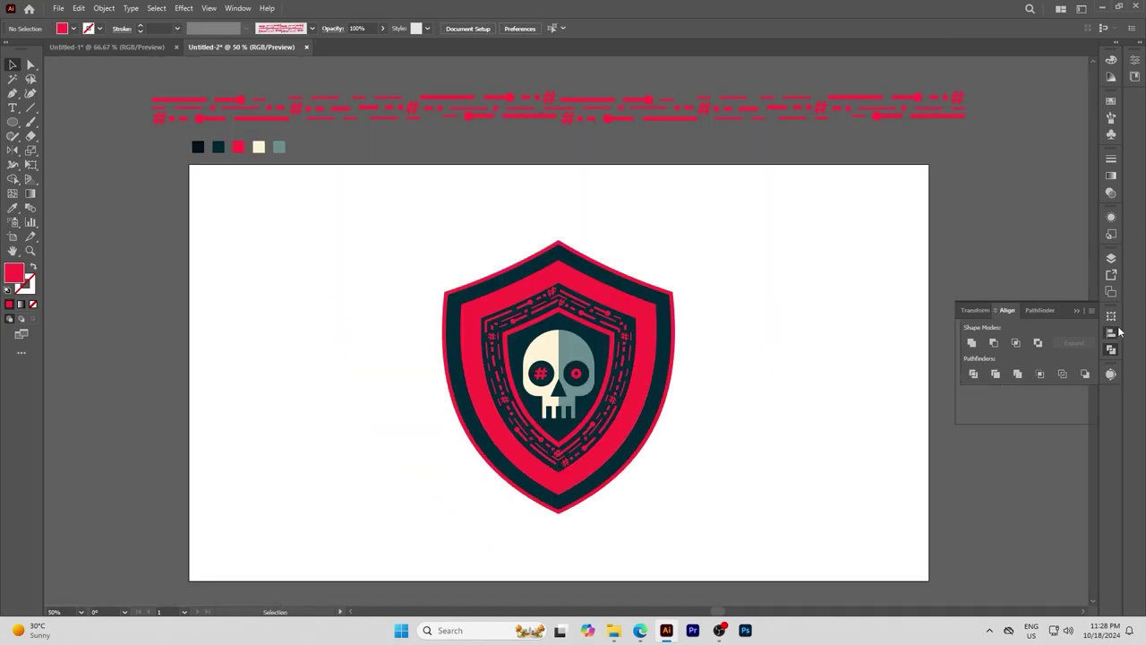
Step: Draw a rectangle covering the whole artboard
left_click(1112, 332)
right_click(12, 125)
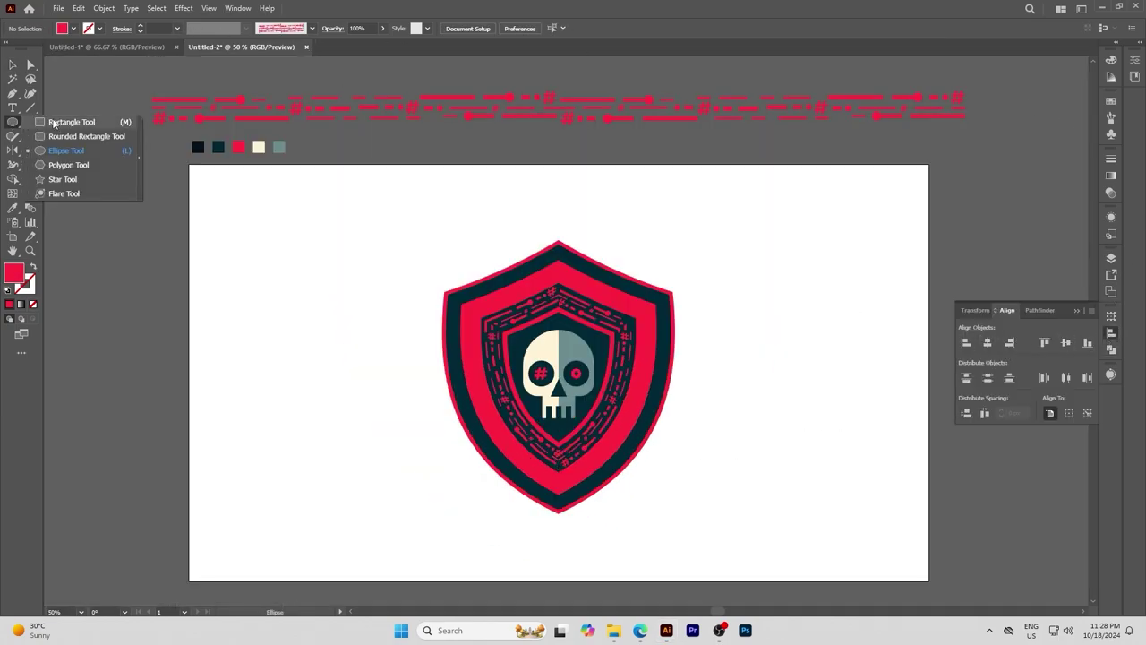
left_click(53, 120)
left_click_drag(186, 163, 938, 582)
Step: Send the rectangle behind the shield and fill it with the near-black swatch
right_click(737, 128)
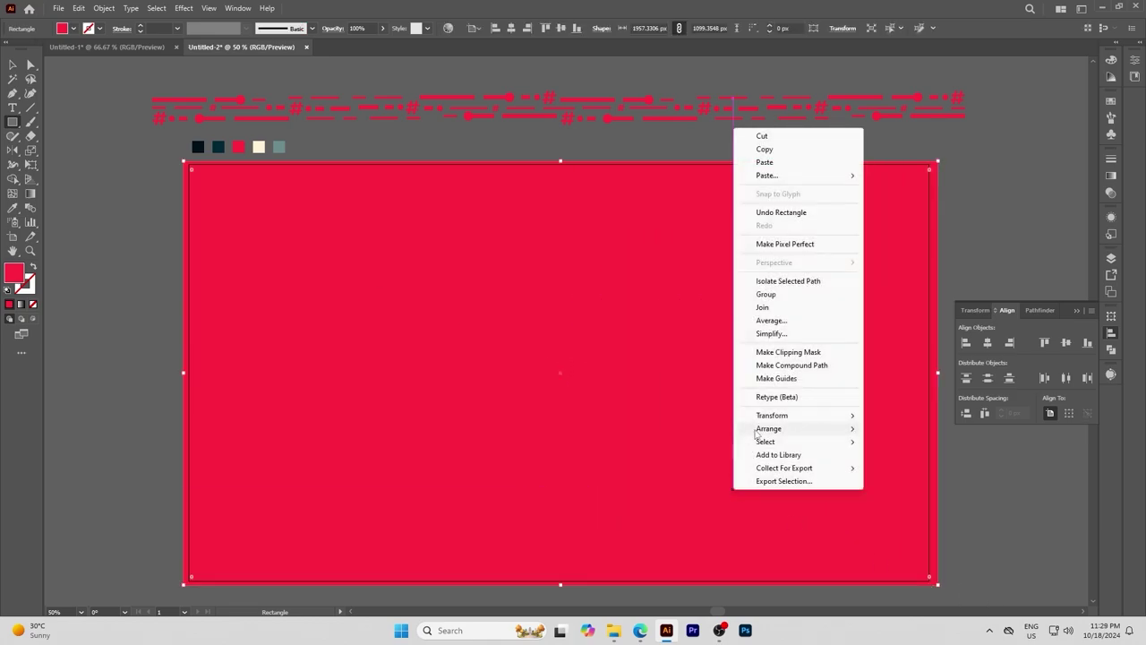
left_click(895, 469)
left_click(13, 207)
left_click(198, 146)
key("v")
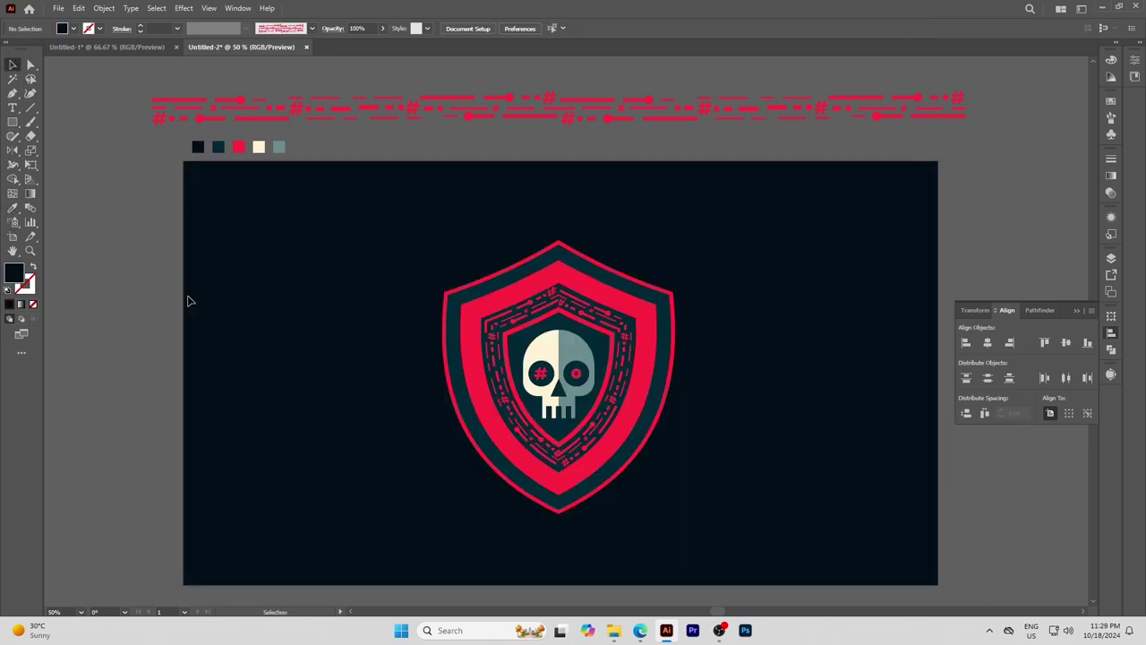
Step: Recolour the background rectangle with the shield's dark teal
scroll(189, 296, "down", 2)
key("ctrl+plus")
left_click(12, 207)
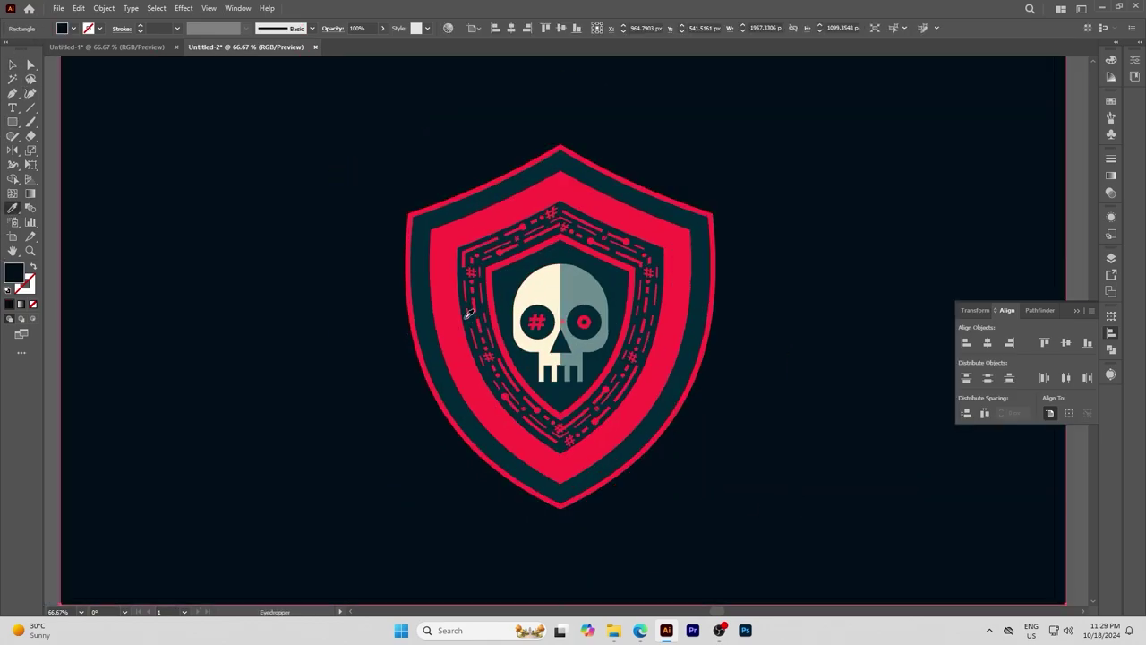
left_click(416, 268)
key("v")
key("ctrl+plus")
key("ctrl+minus")
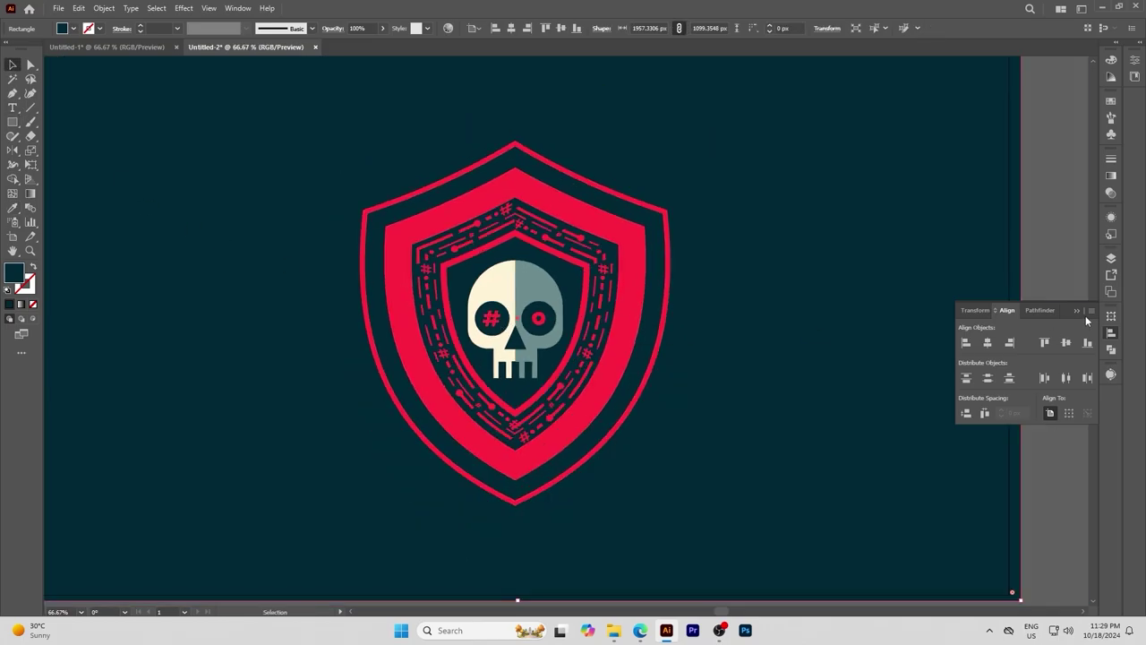